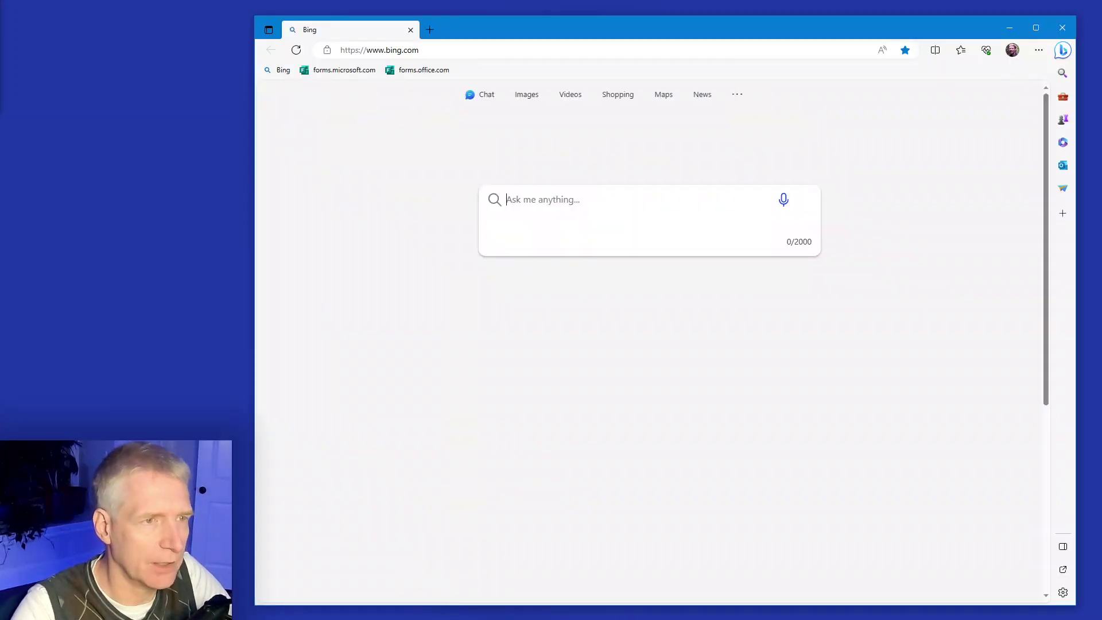
Create a new blank form titled 'Cube Form' and dismiss the recommended questions panel
click(336, 72)
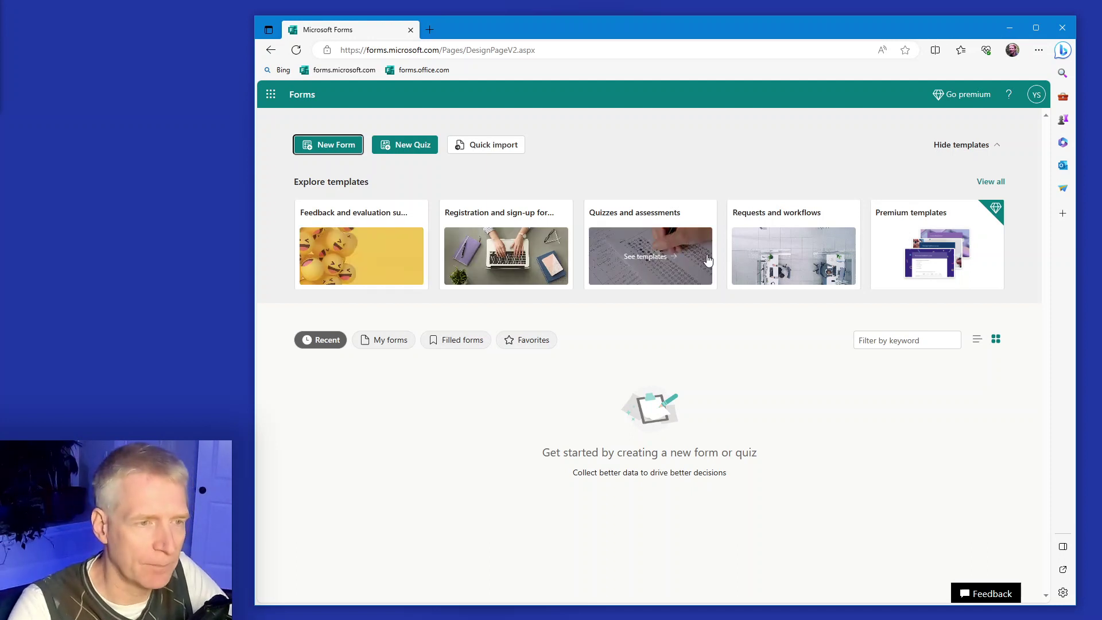
click(329, 145)
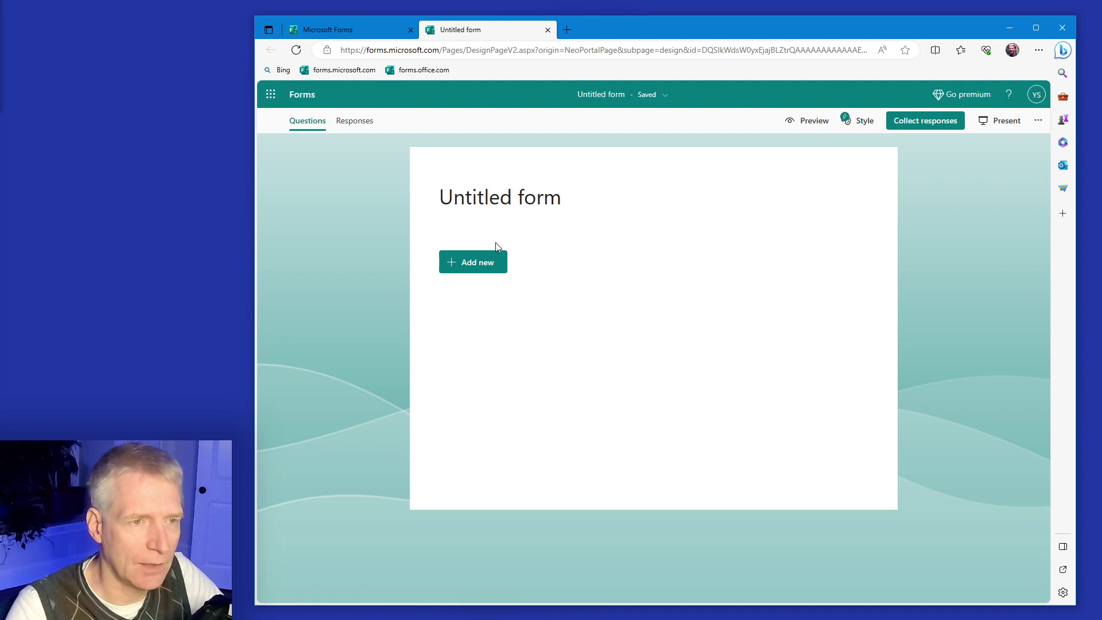
click(500, 199)
text(C)
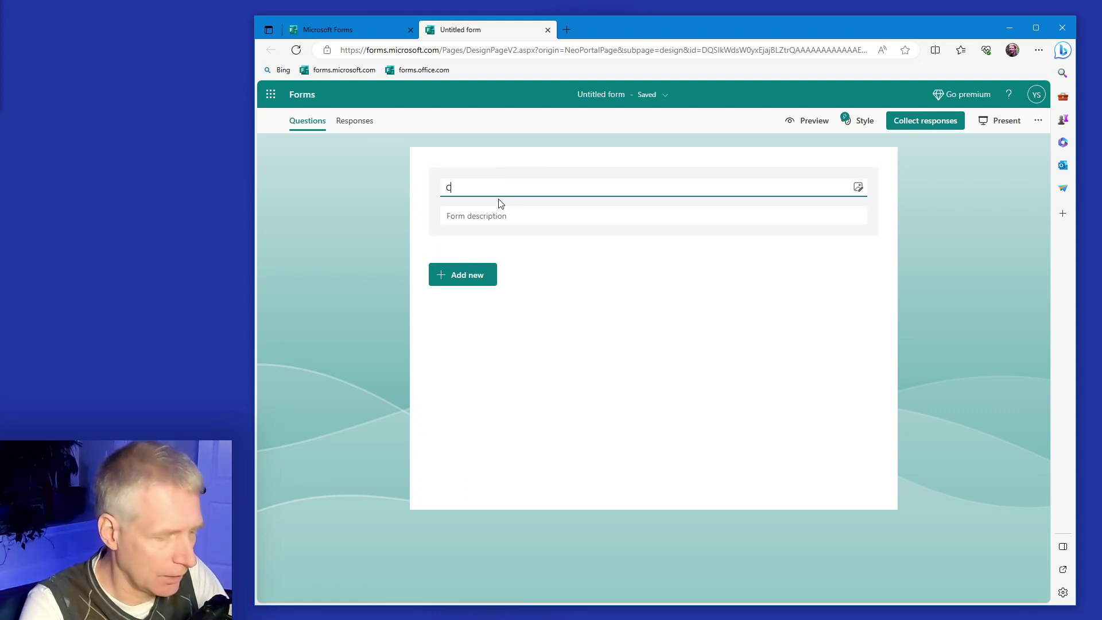
text(lub)
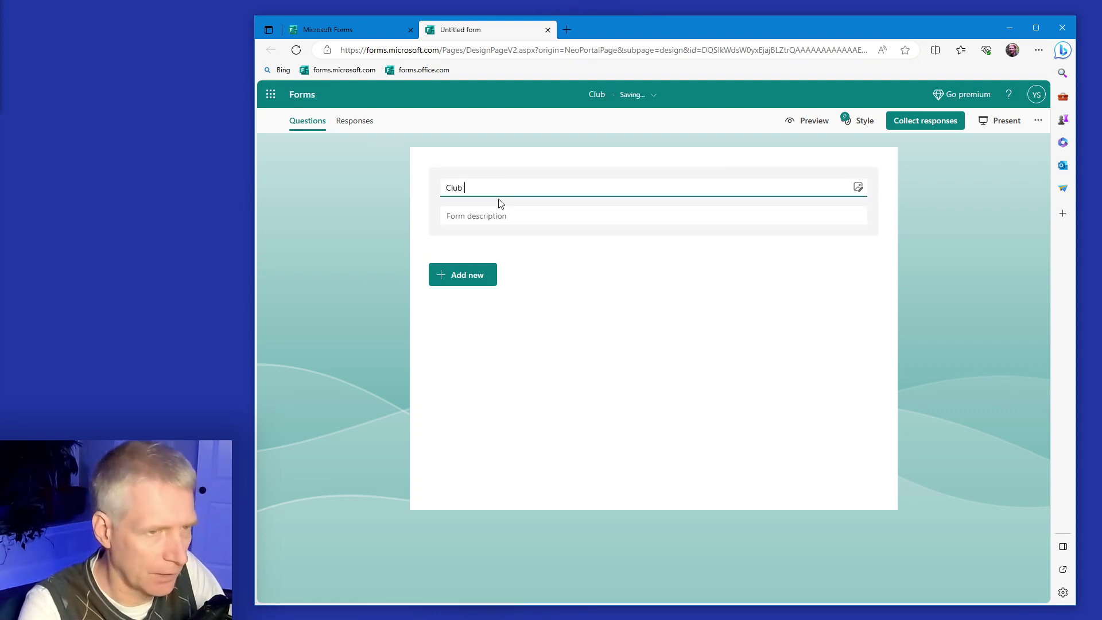
key(BackSpace)
key(BackSpace)
key(BackSpace)
key(BackSpace)
text(ube )
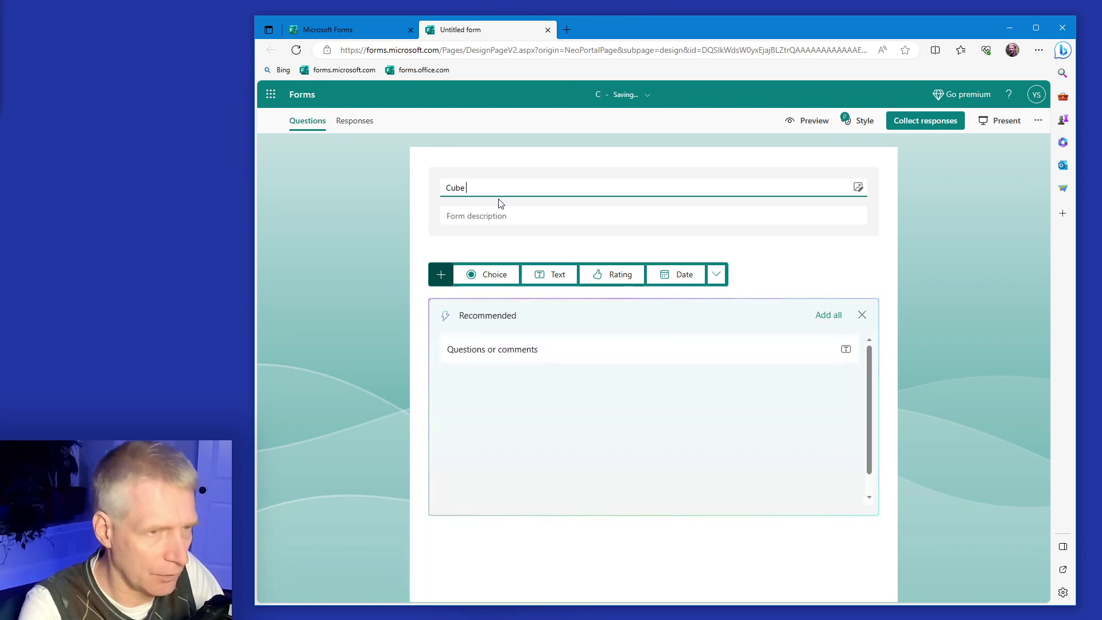
text(Form)
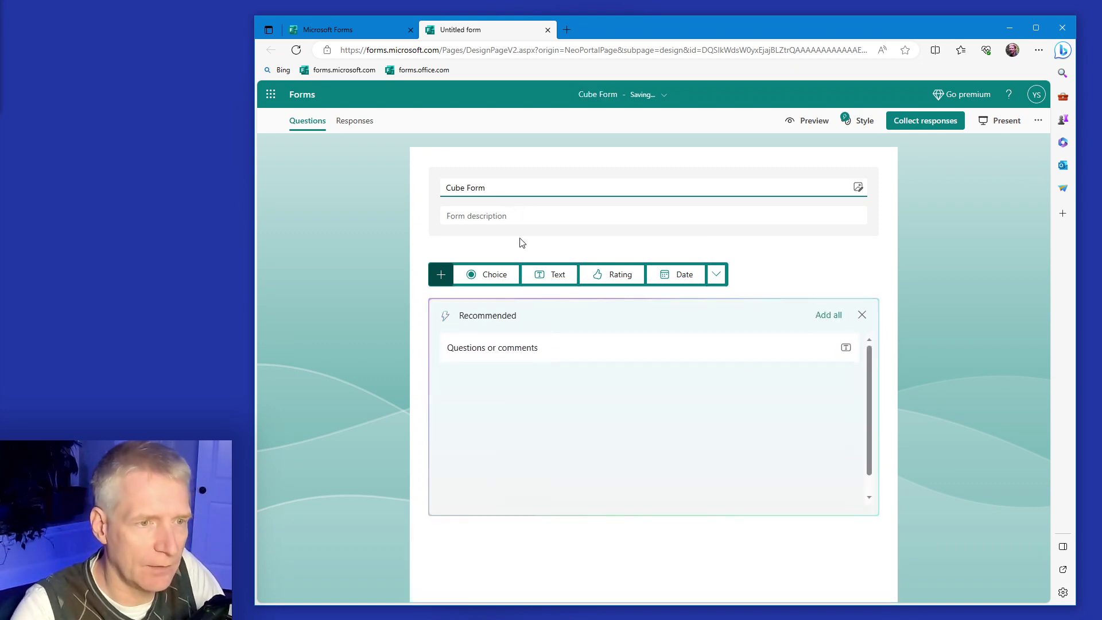
click(863, 318)
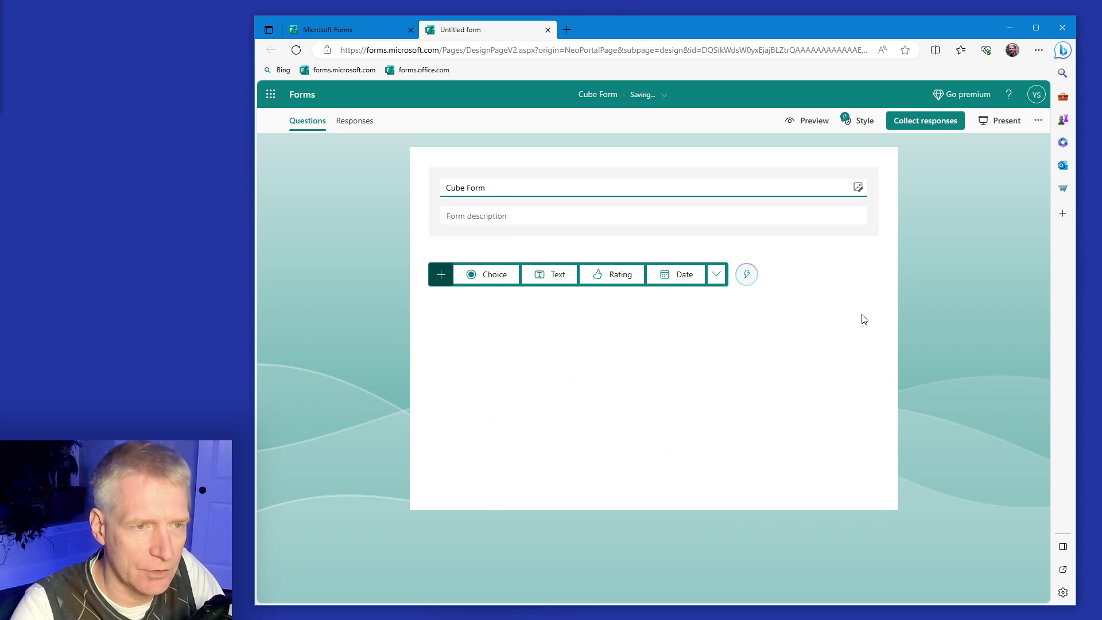
Add a text question restricted to number answers
click(716, 277)
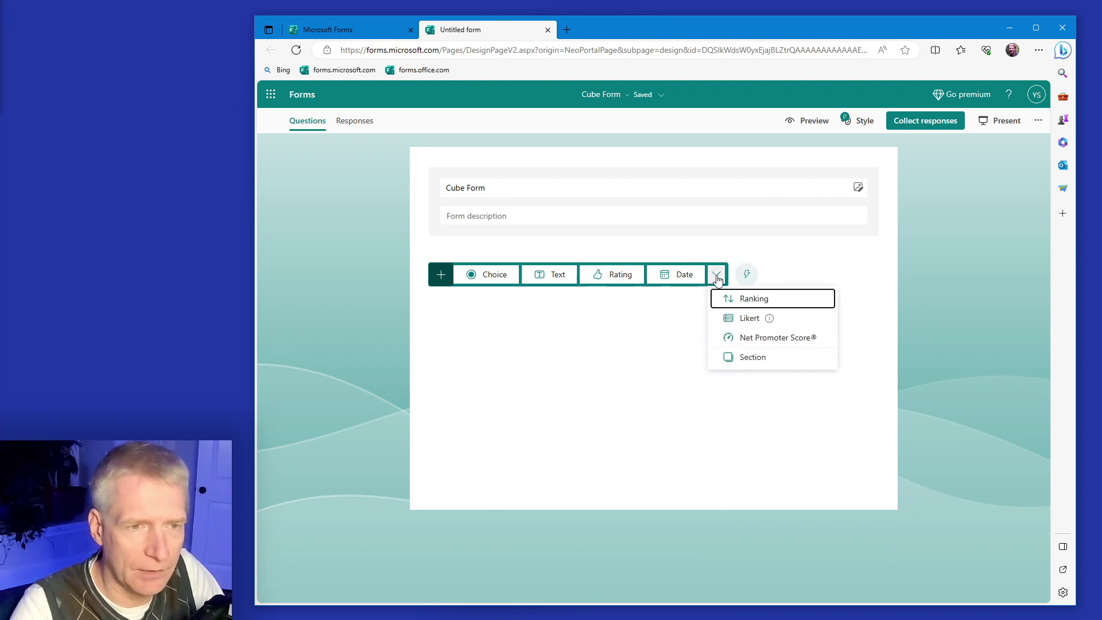
click(545, 278)
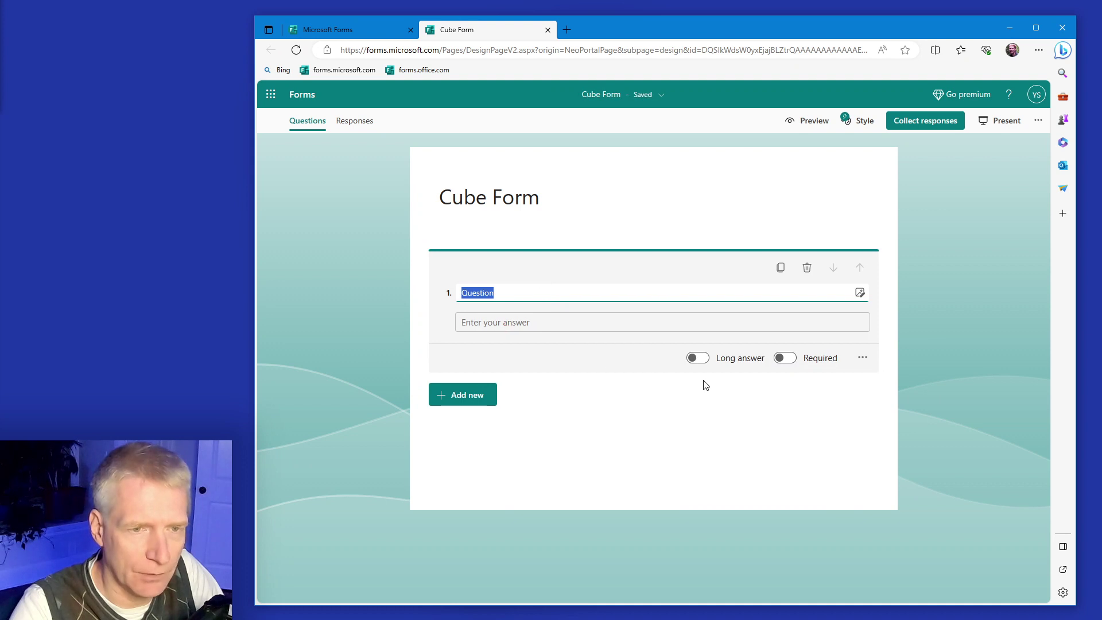
click(863, 359)
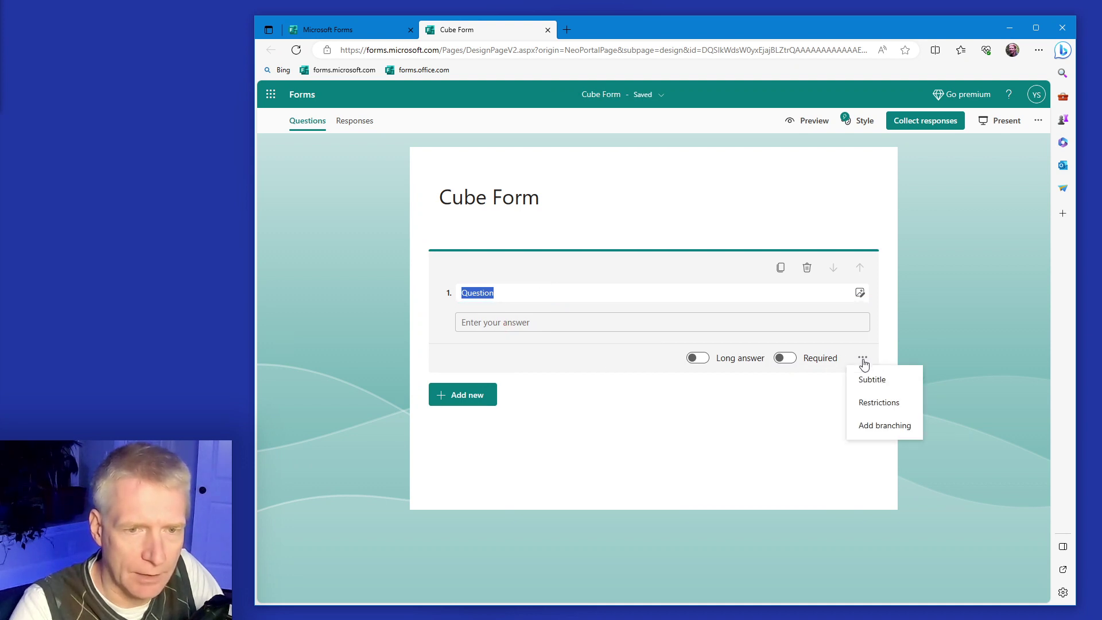
click(877, 403)
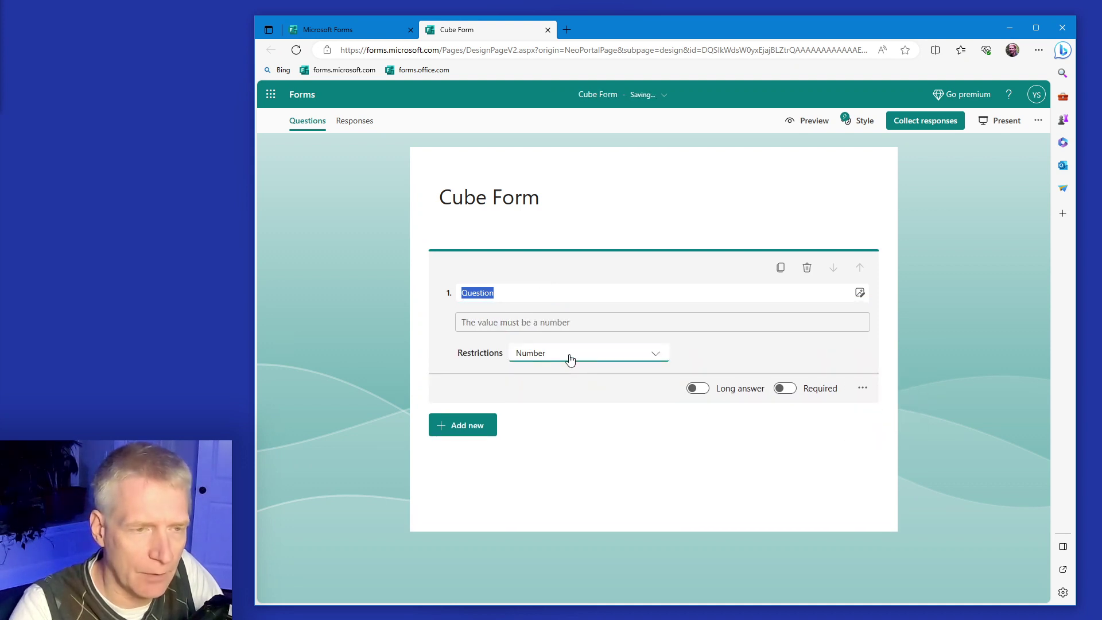
Replace the placeholder question title, starting the new title with 'How'
click(527, 292)
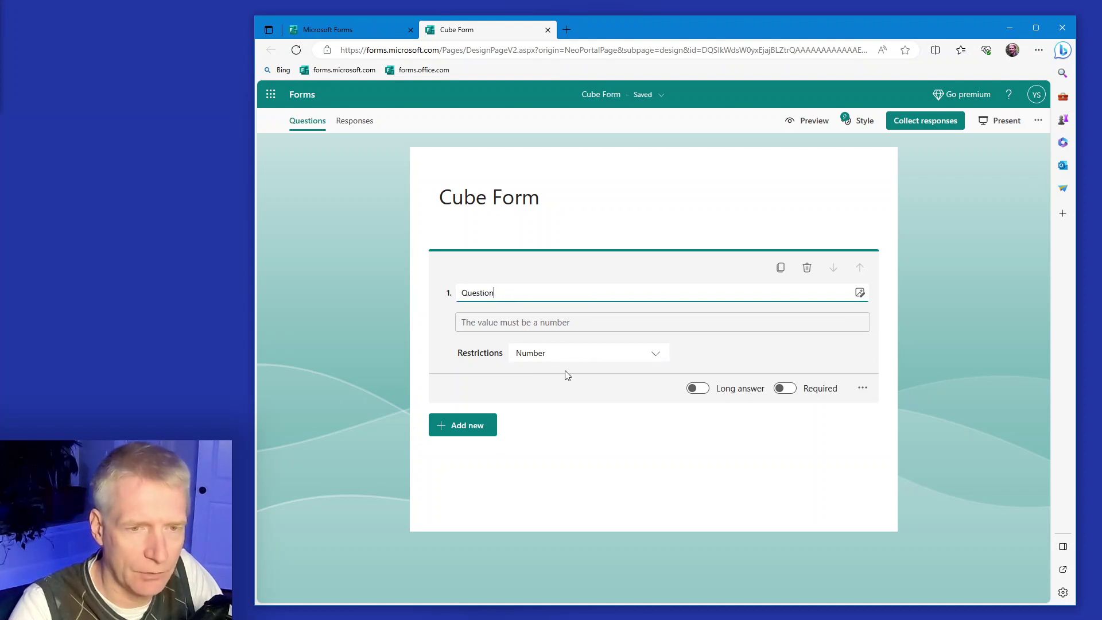
drag(515, 294, 416, 298)
click(416, 299)
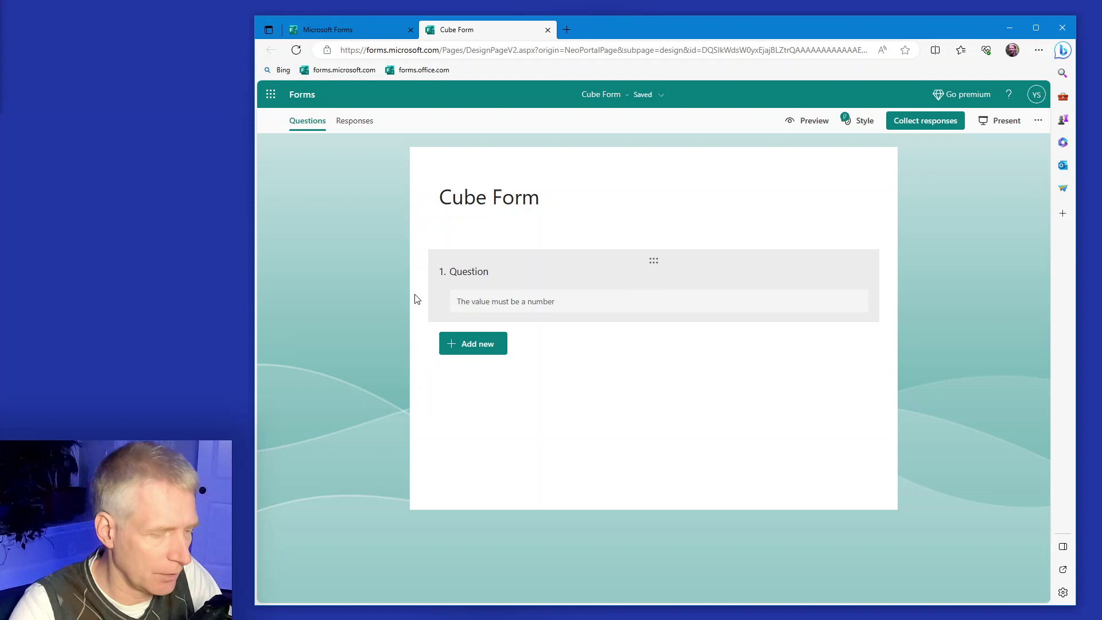
click(443, 270)
double_click(529, 293)
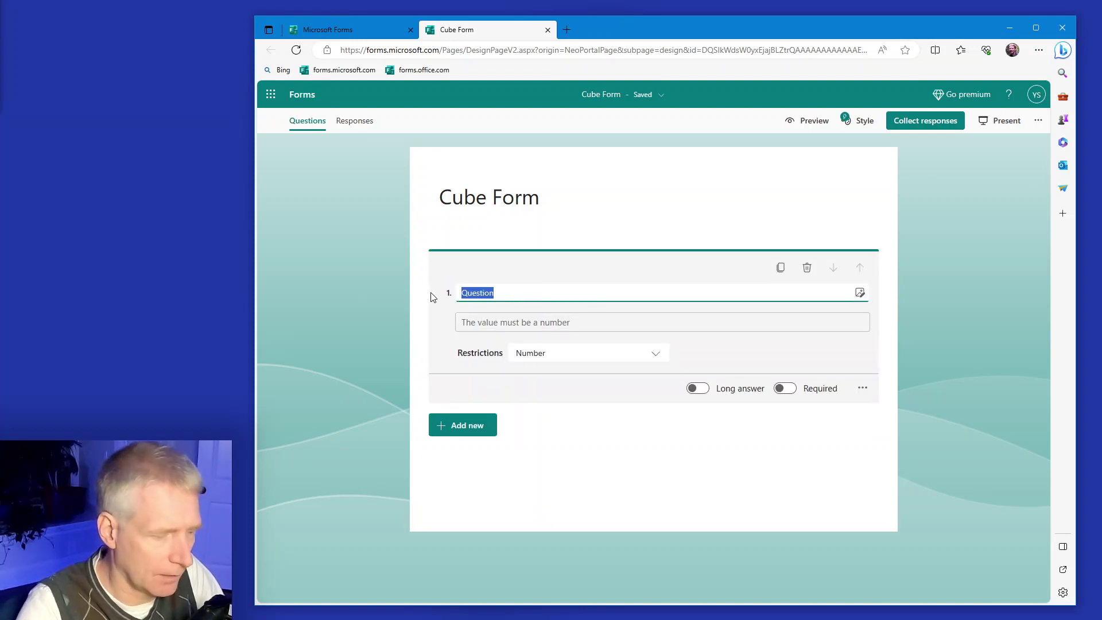
text(How many cubes do you see?)
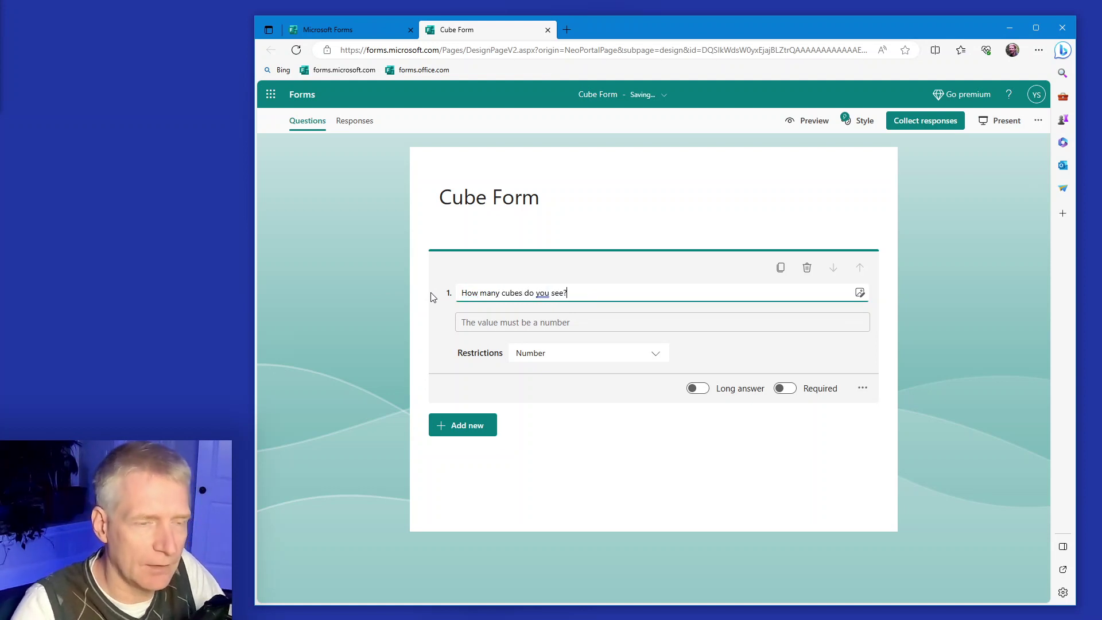
click(366, 311)
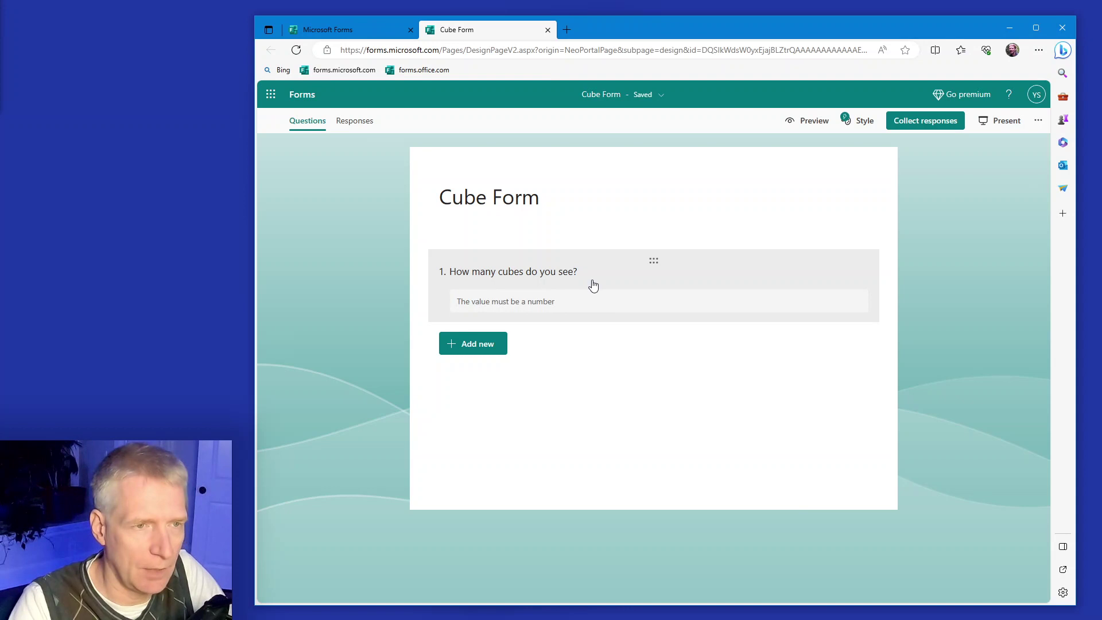
Choose to insert an image into the cubes question, uploading it from the computer
click(546, 278)
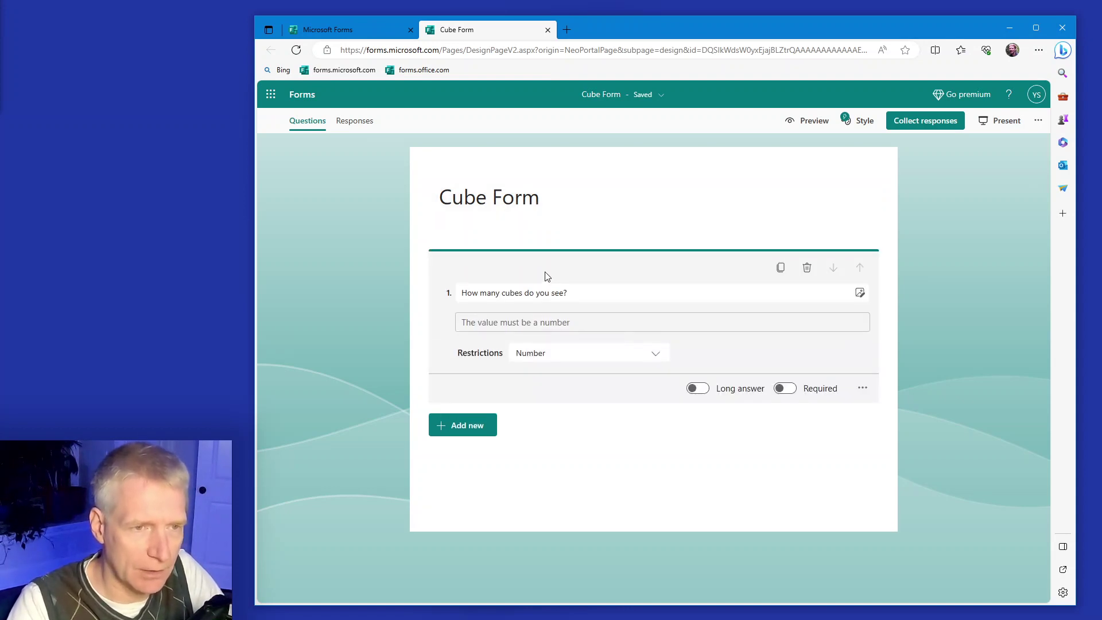
click(860, 294)
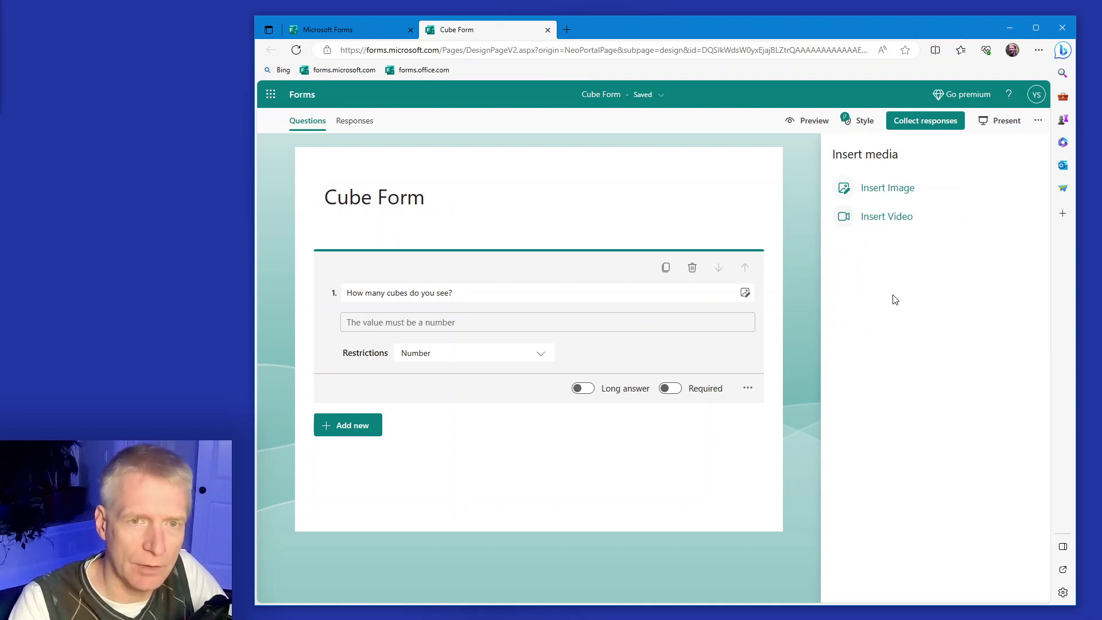
click(889, 191)
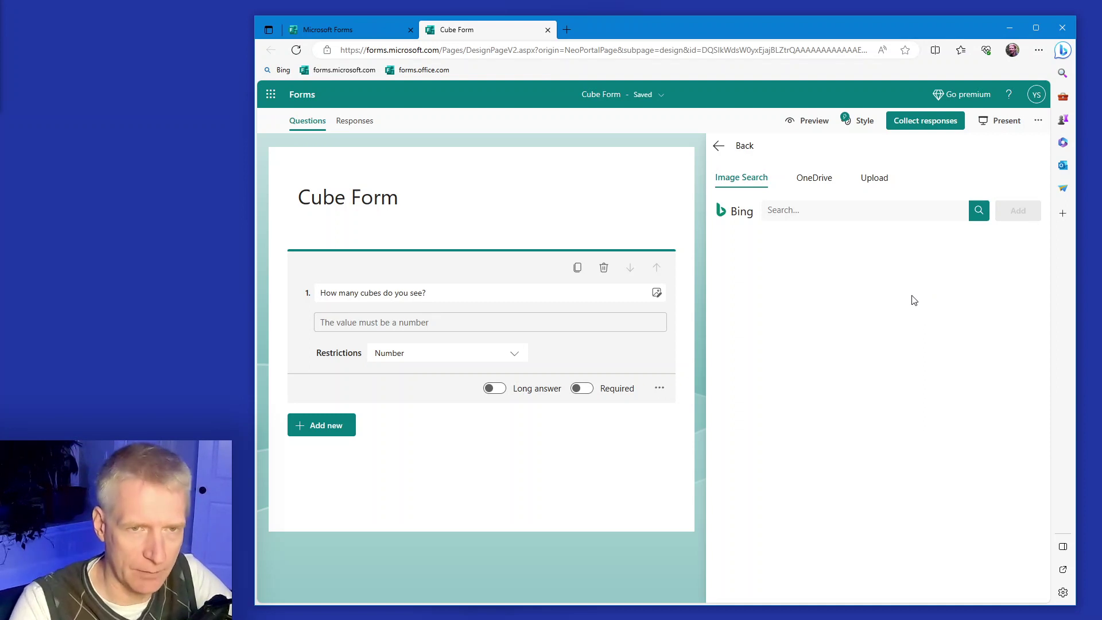
click(814, 179)
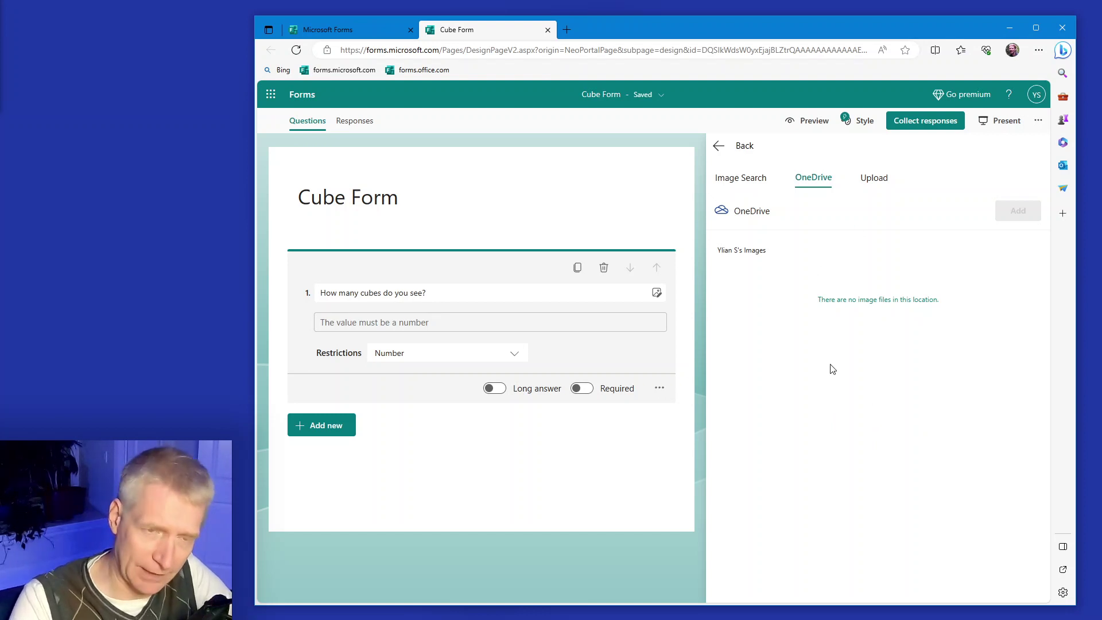
click(875, 180)
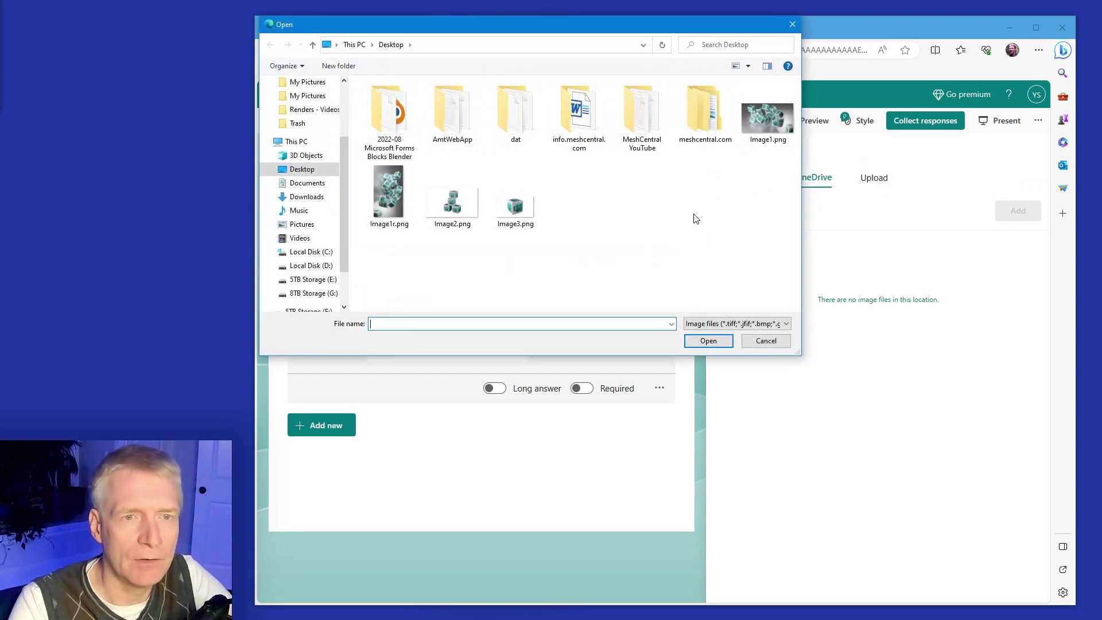
Upload Image1.png from the Desktop into the cubes question
double_click(769, 120)
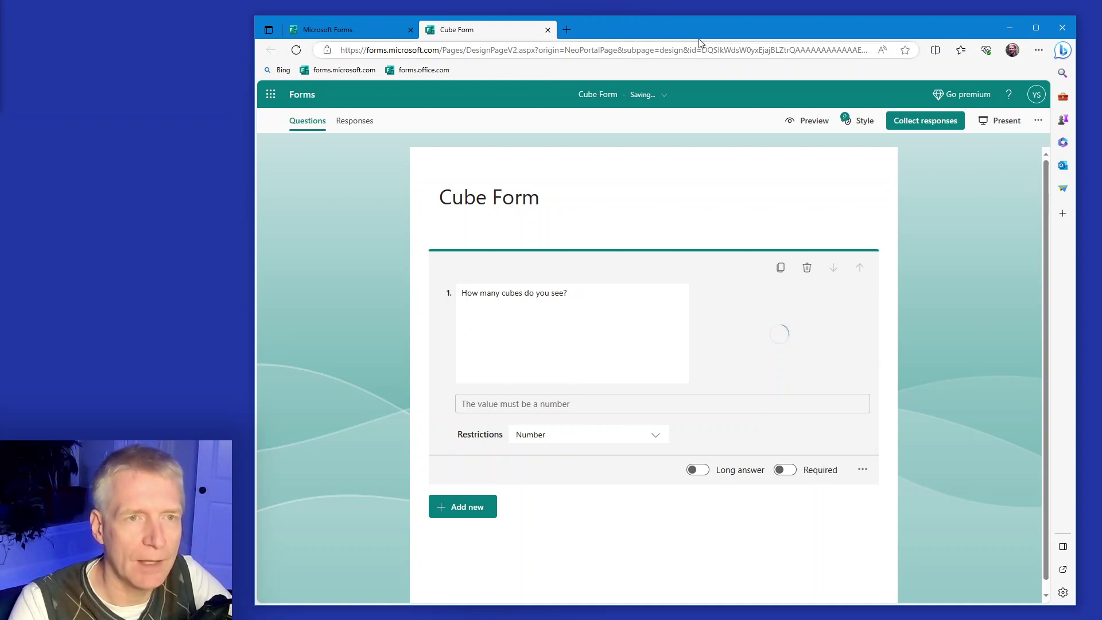
drag(696, 26, 696, 22)
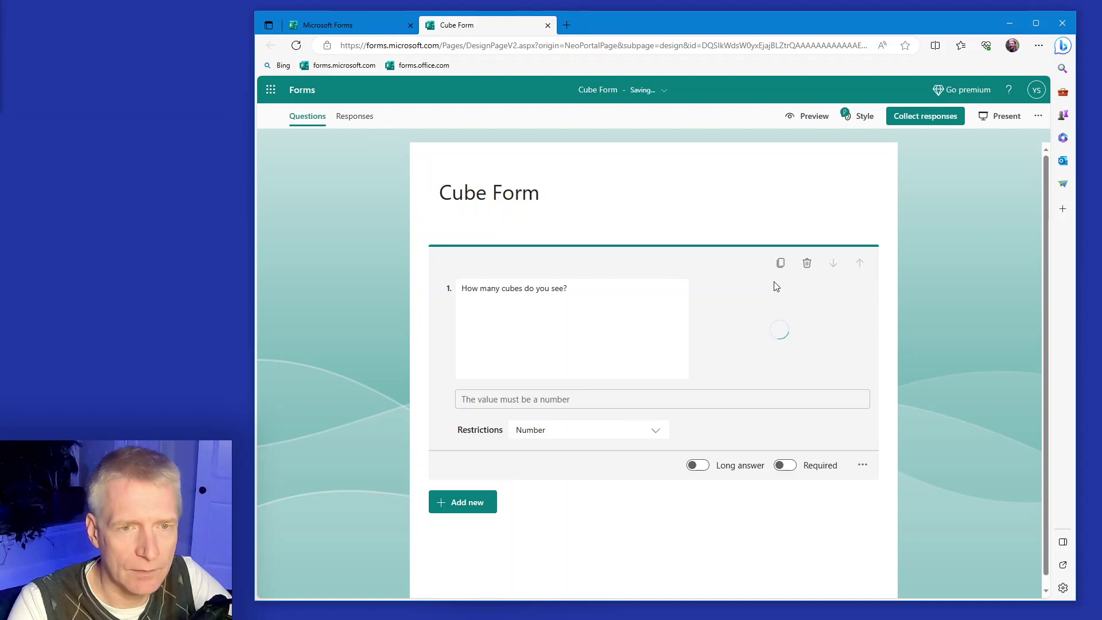
Replace the question with a new text question and insert Image1.png into it
click(807, 264)
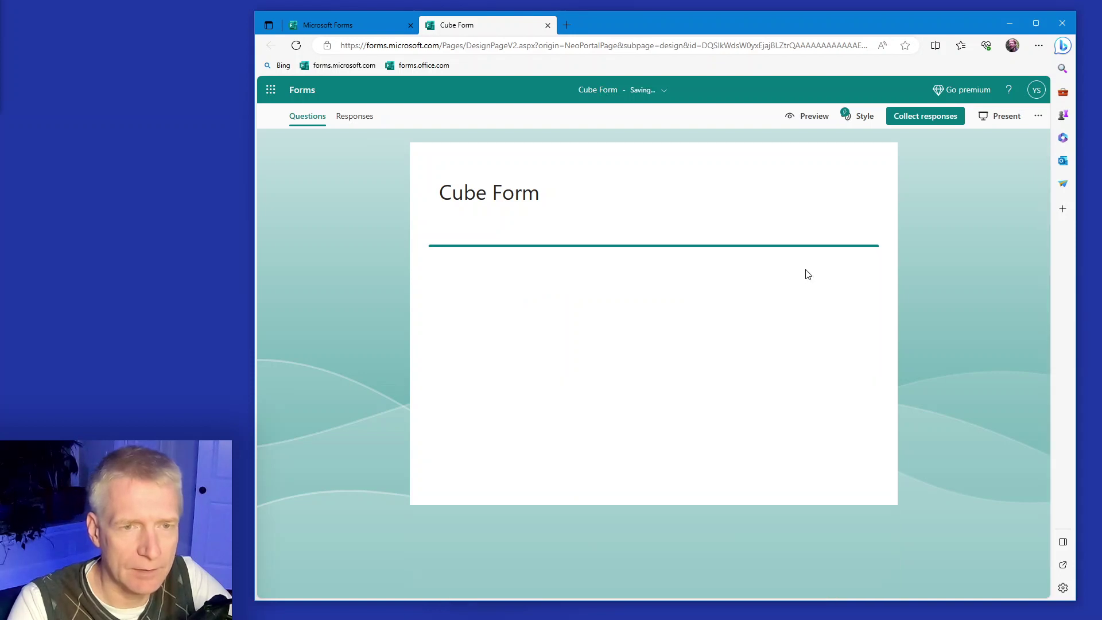
click(466, 257)
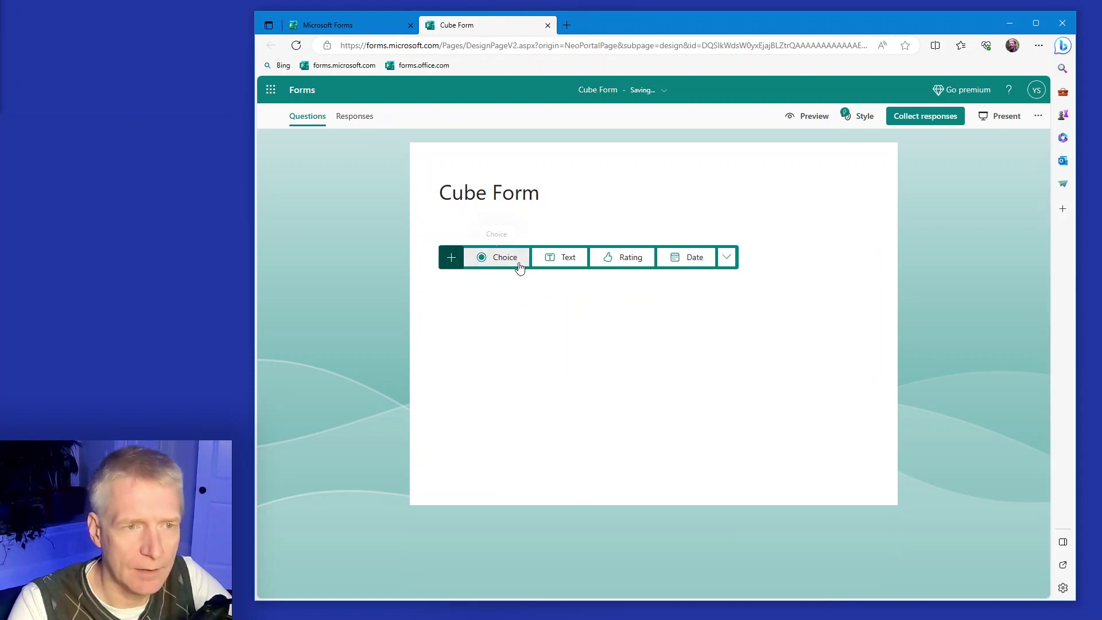
click(555, 259)
click(860, 288)
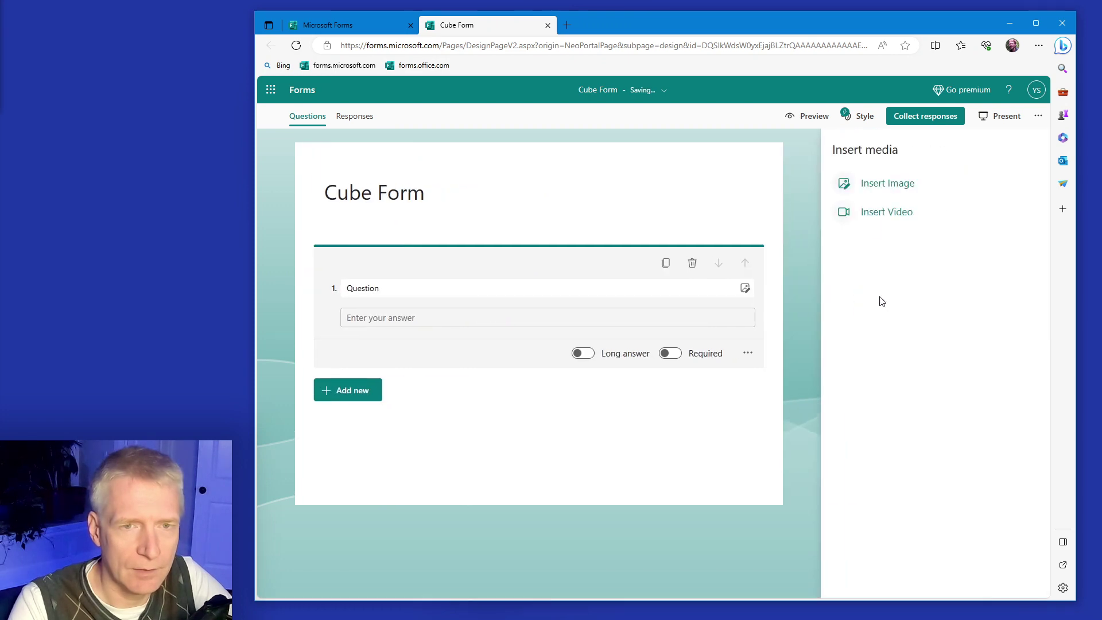
click(883, 184)
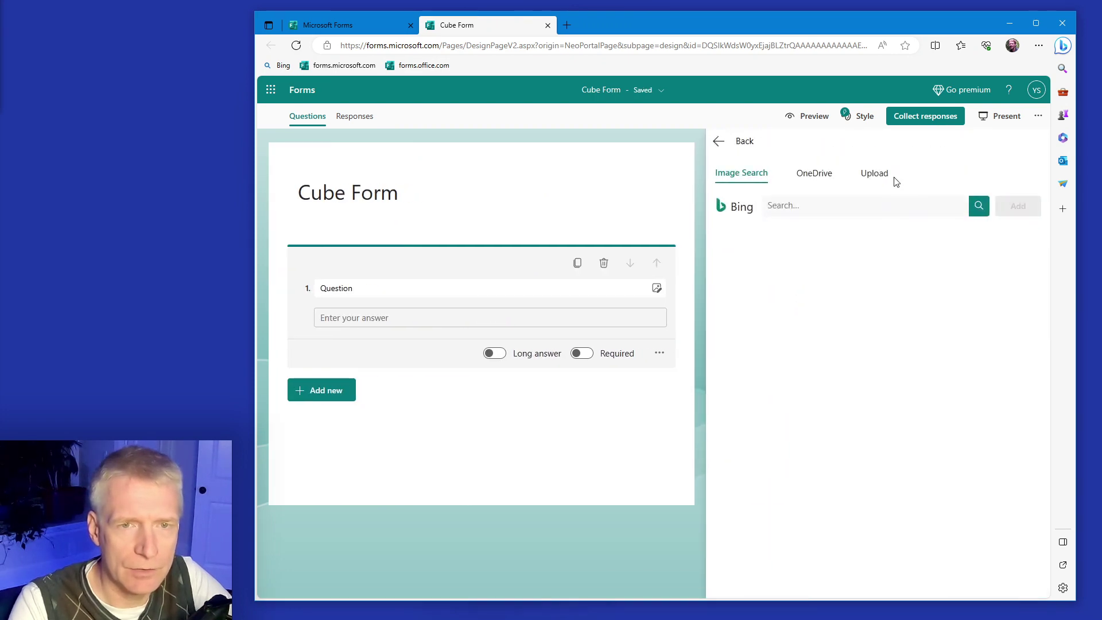
click(890, 179)
click(776, 117)
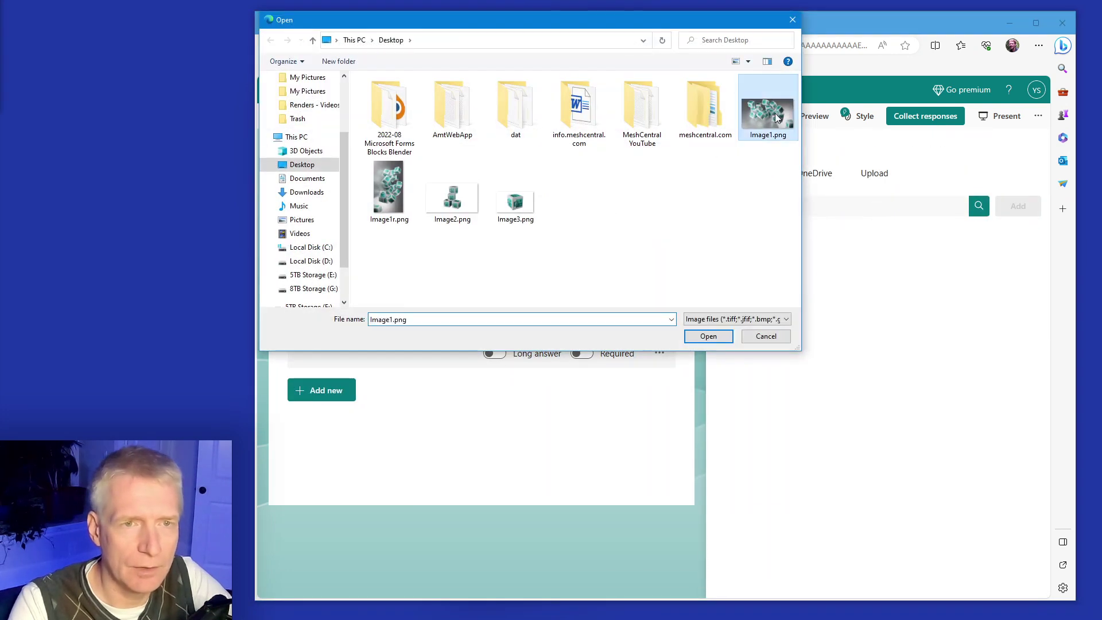
double_click(776, 117)
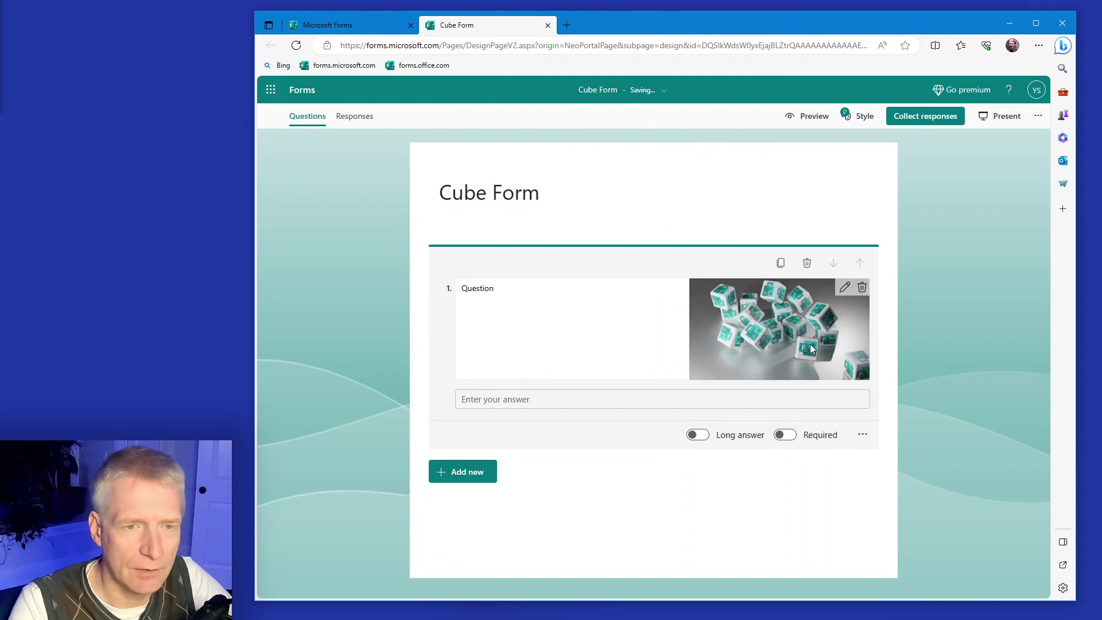
Title the question 'How many cubes do you see?', correcting 'cube' to 'cubes'
click(596, 310)
drag(625, 307, 459, 299)
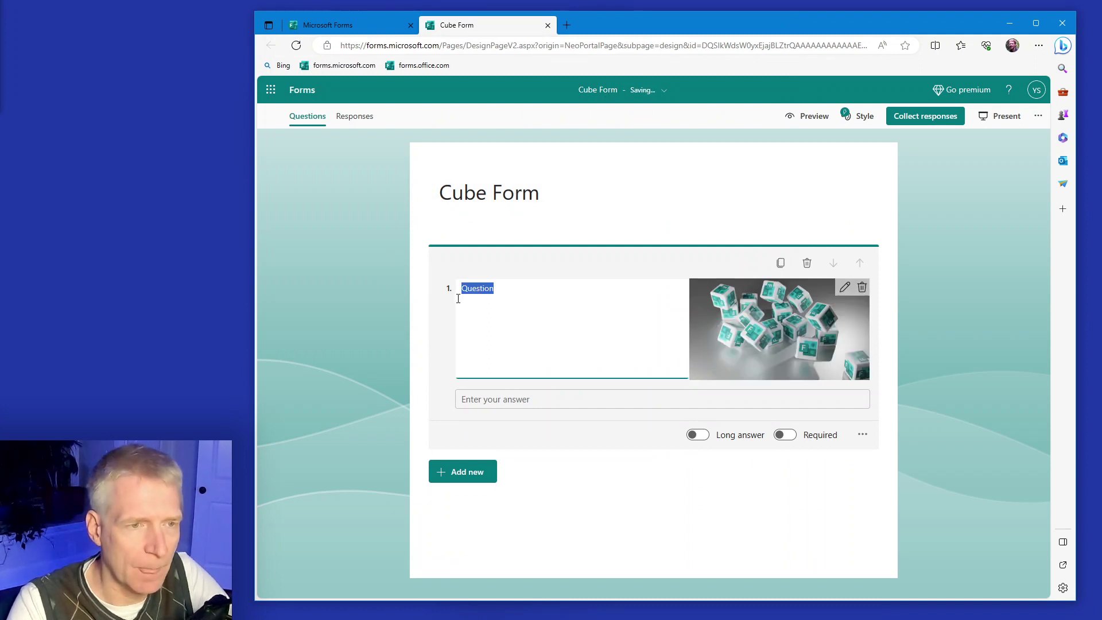
text(H)
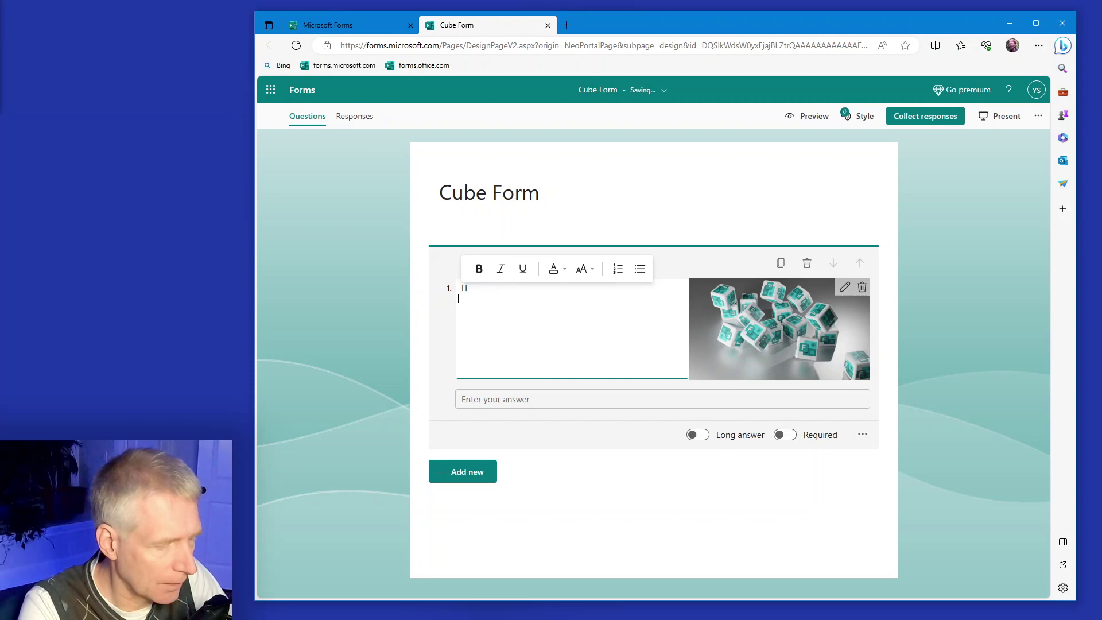
text(ow many c)
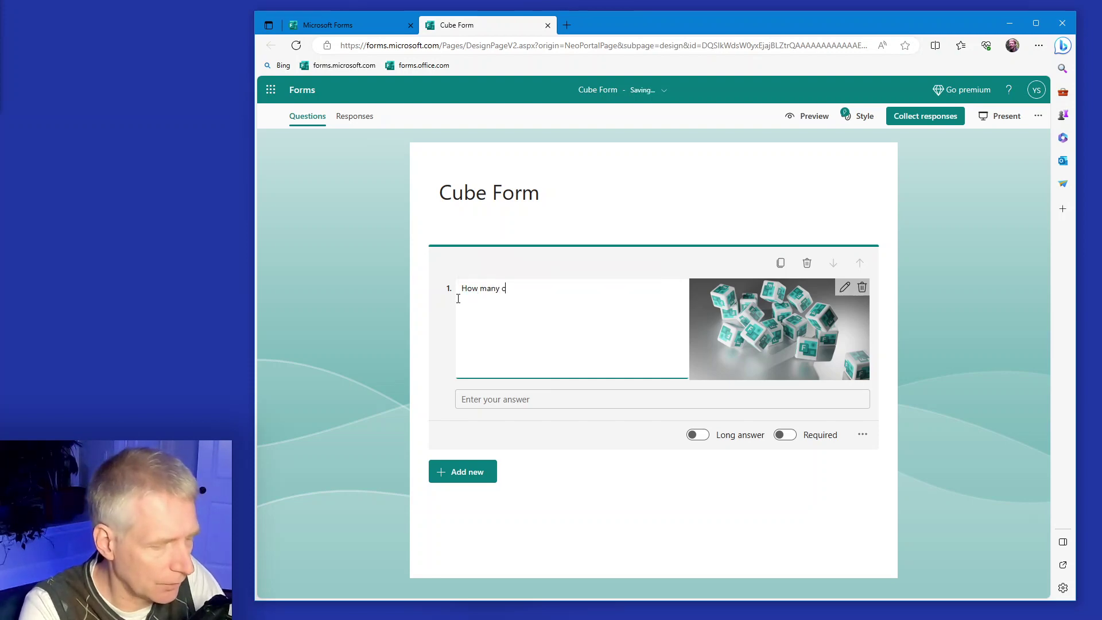
text(ube do you se)
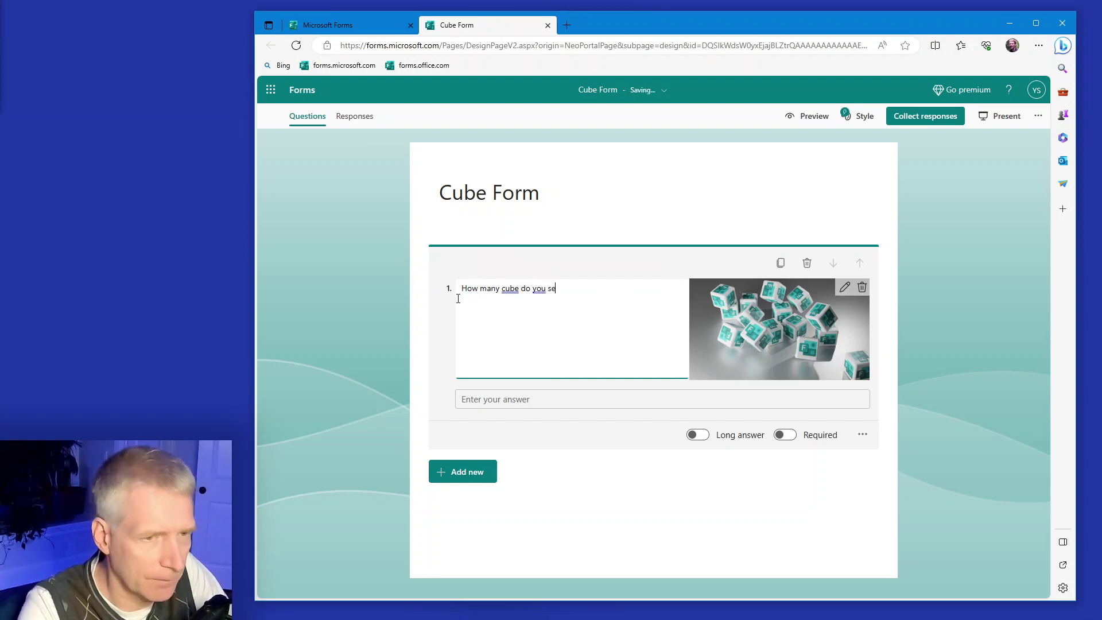
text(e?)
double_click(511, 288)
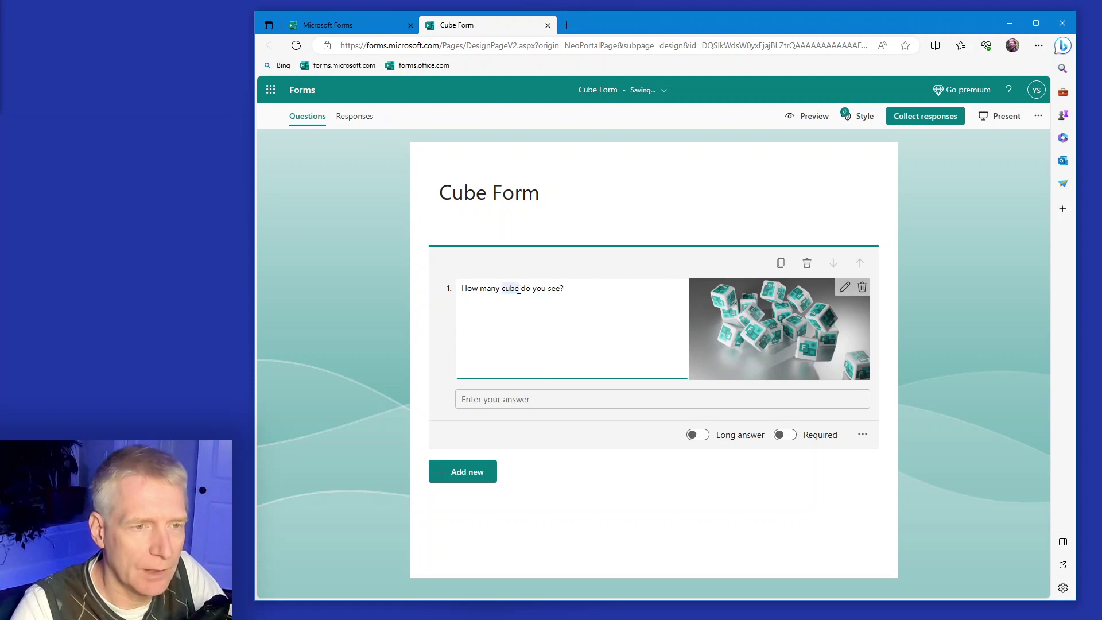
text(cubes)
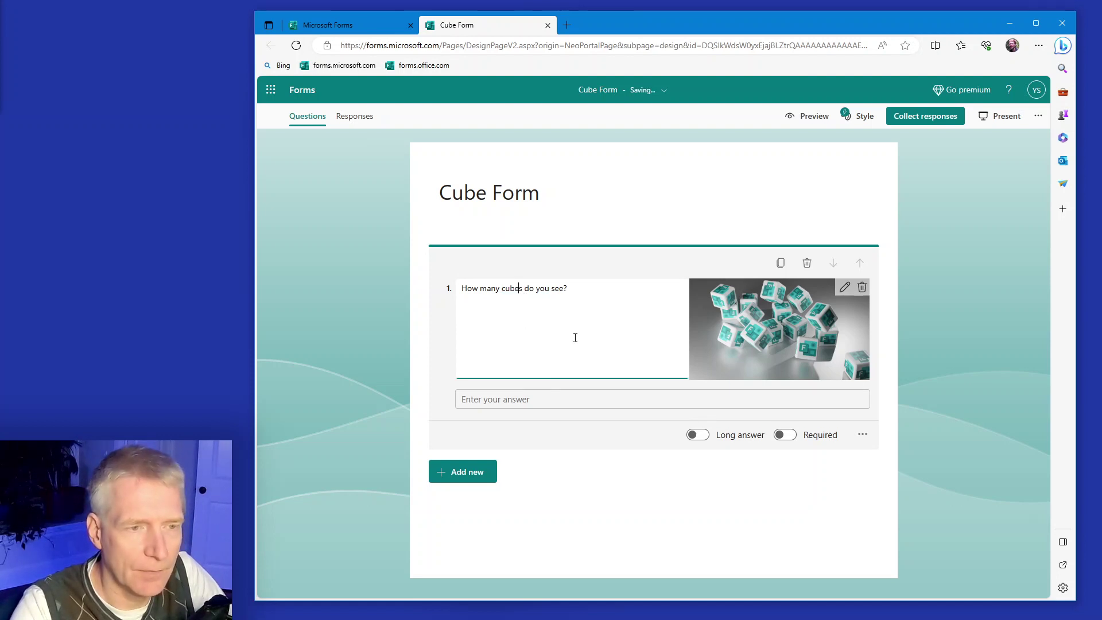
click(573, 403)
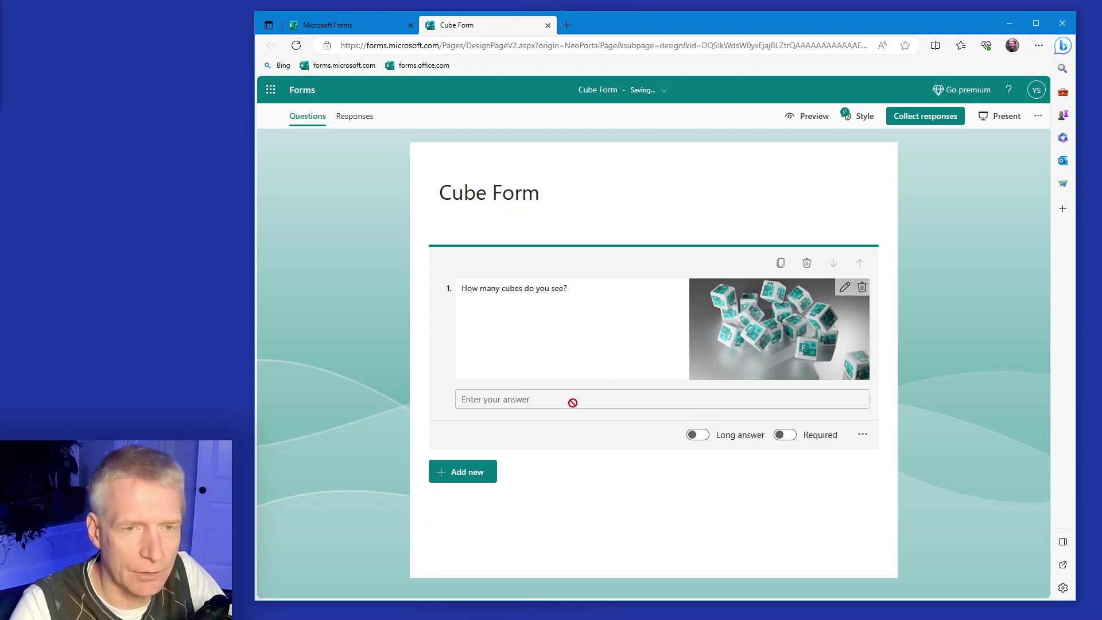
Restrict the cubes question's answers to numbers only
click(864, 434)
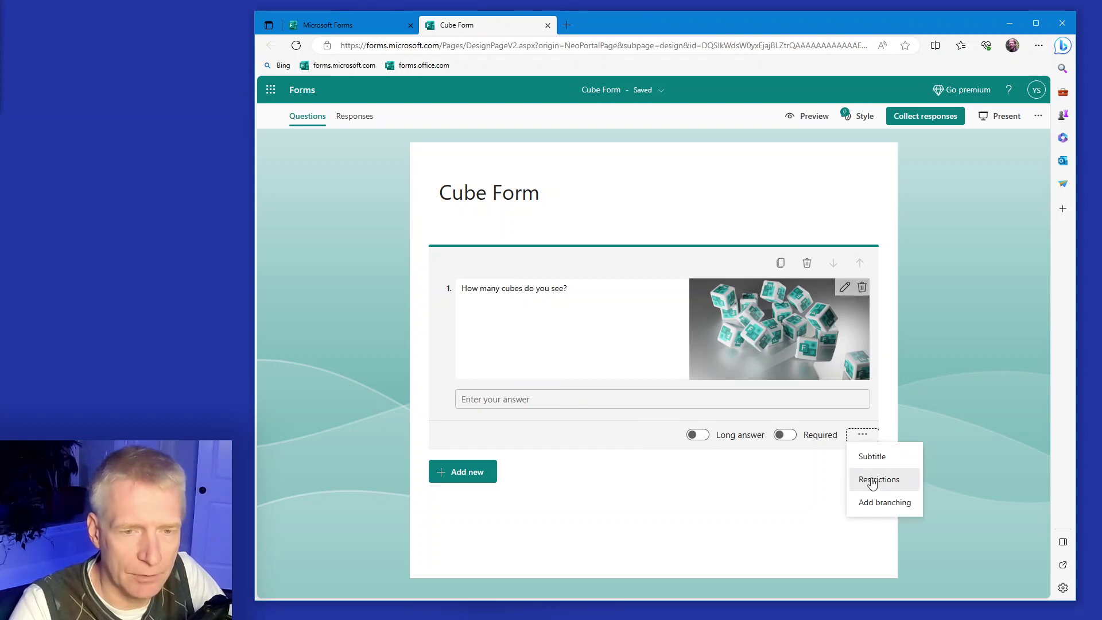
click(872, 481)
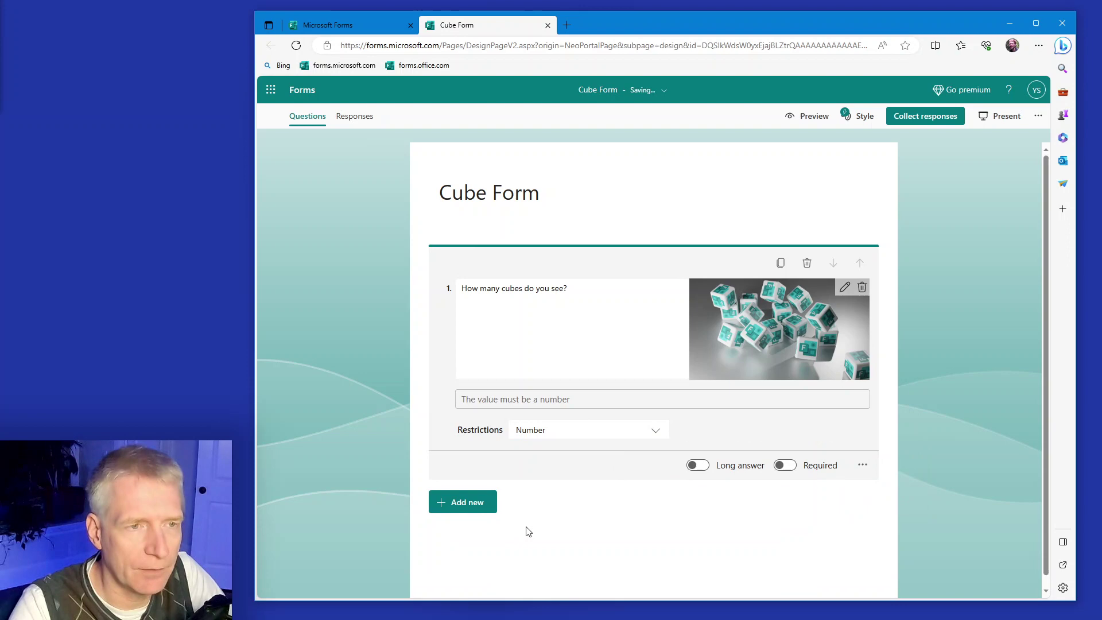
click(978, 257)
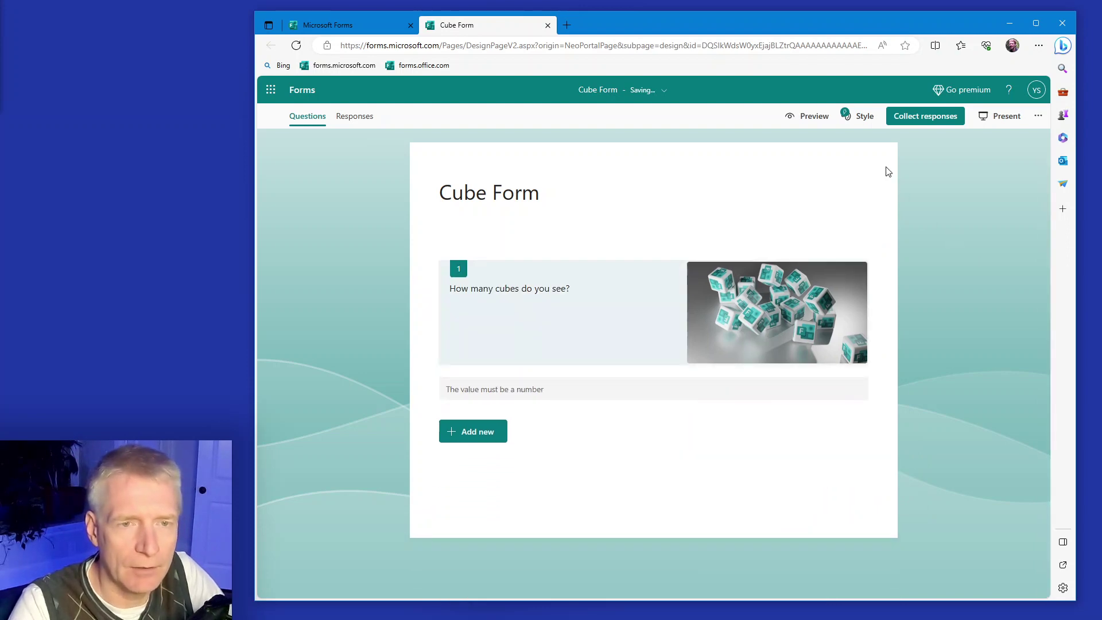
Preview the form, try the number answer box, and return to editing
click(821, 118)
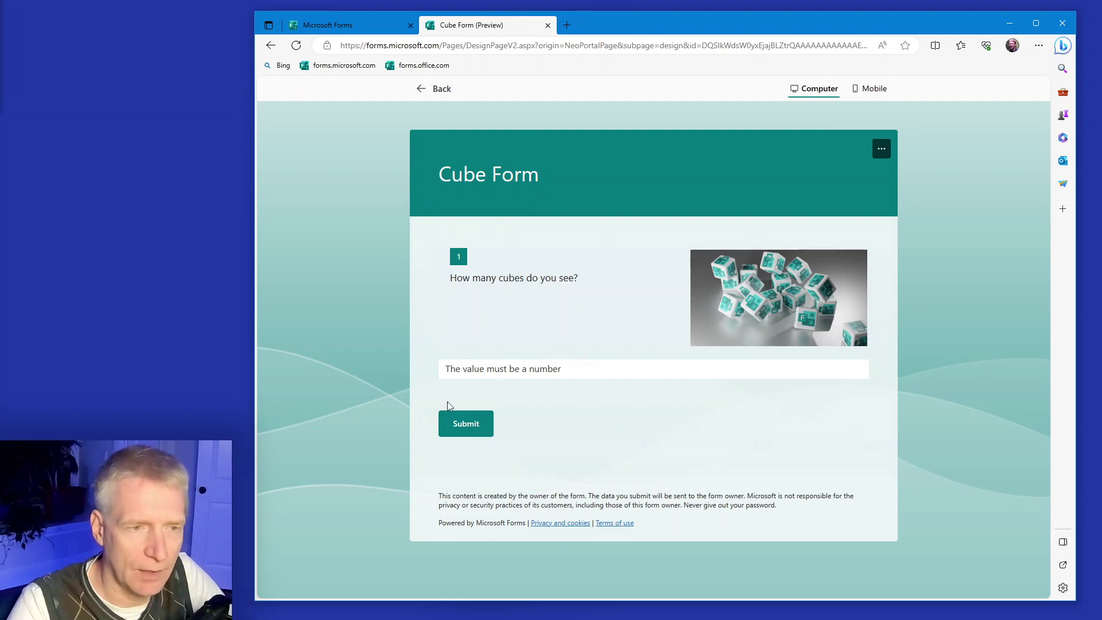
click(498, 369)
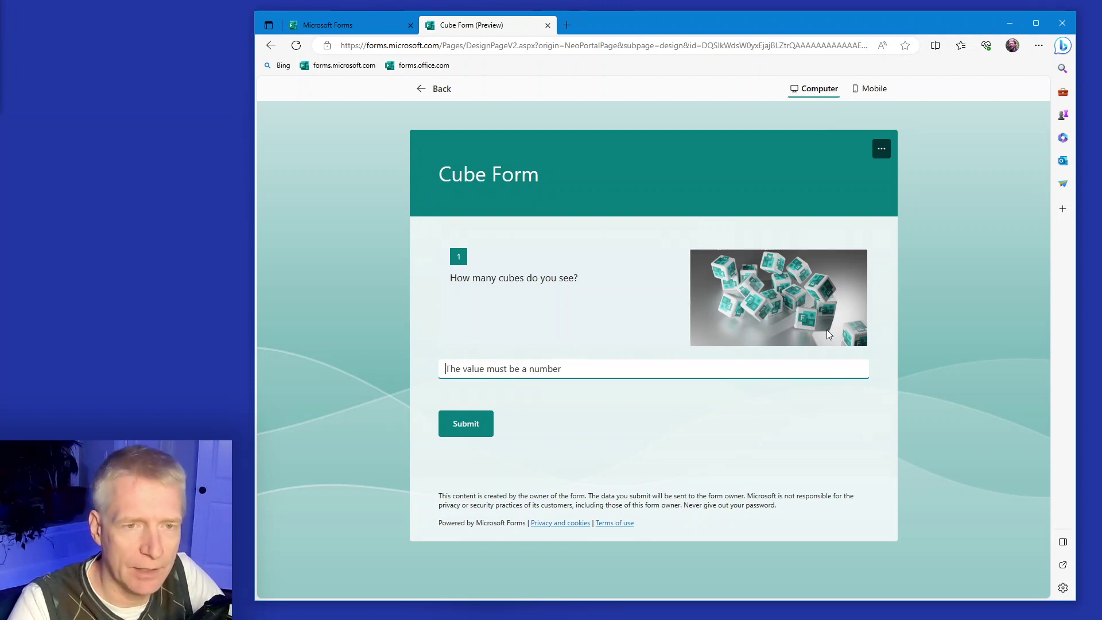
click(439, 89)
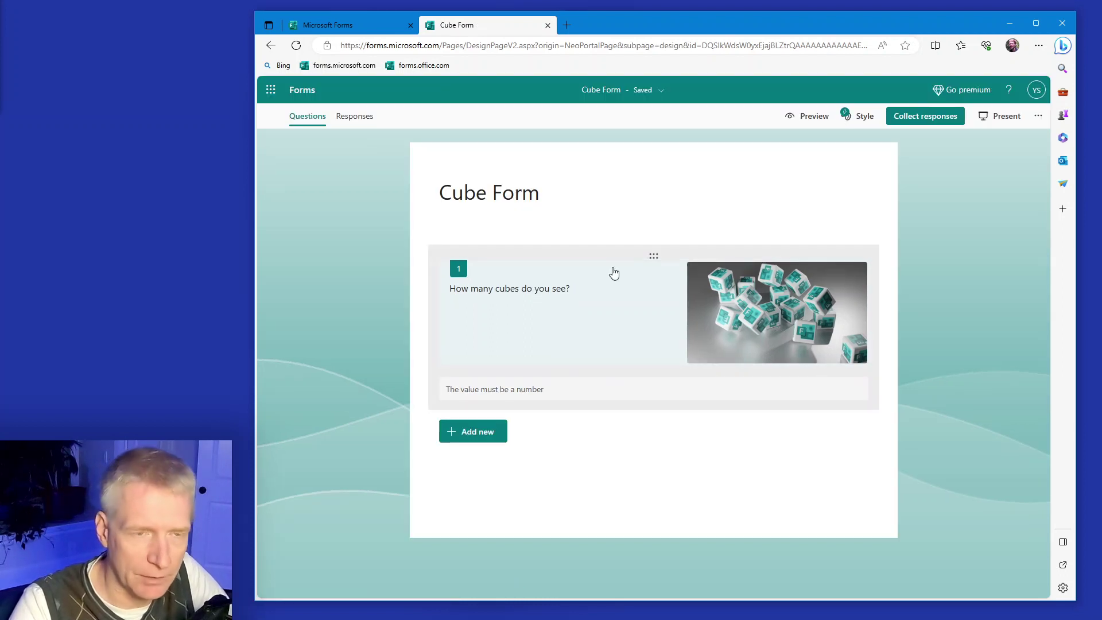
Zoom the question's cube picture in four times and check it in the preview
click(816, 315)
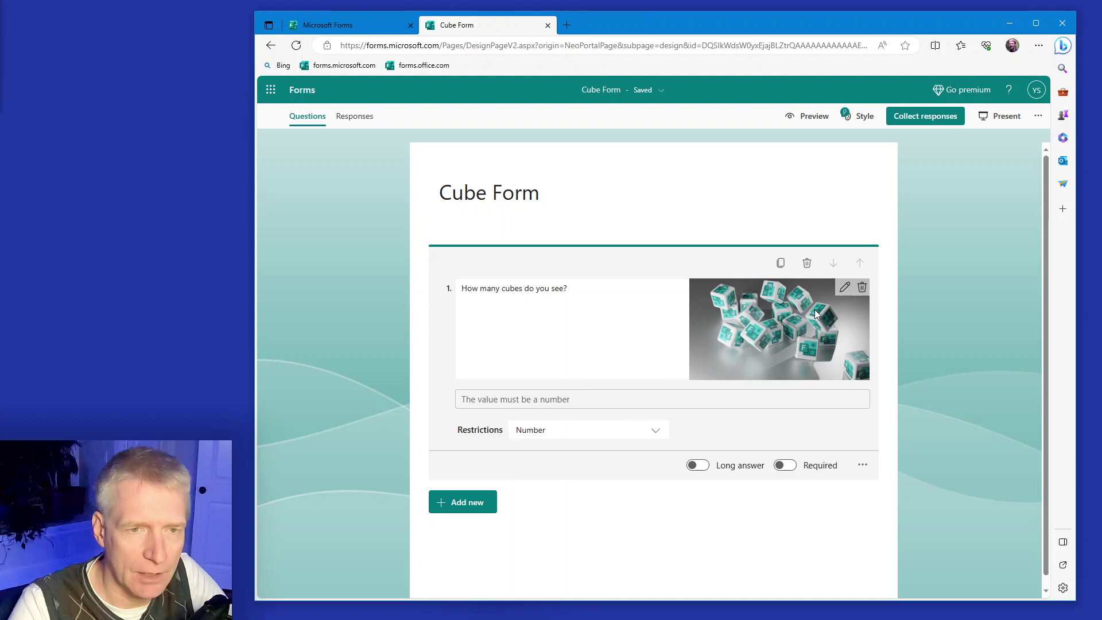
click(844, 287)
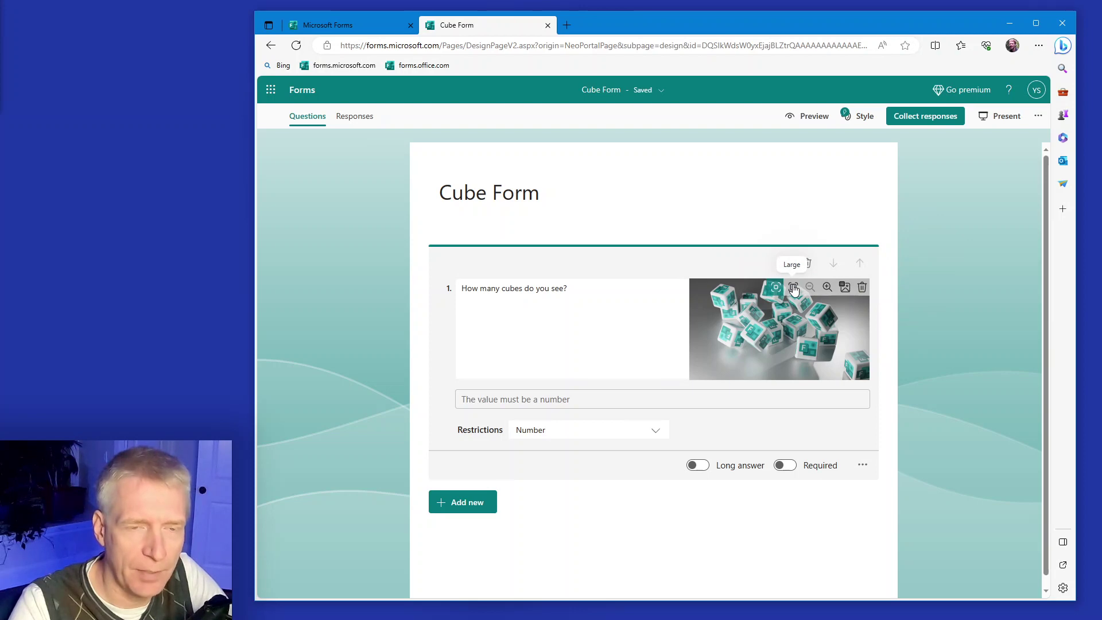
click(827, 288)
click(827, 288)
click(821, 290)
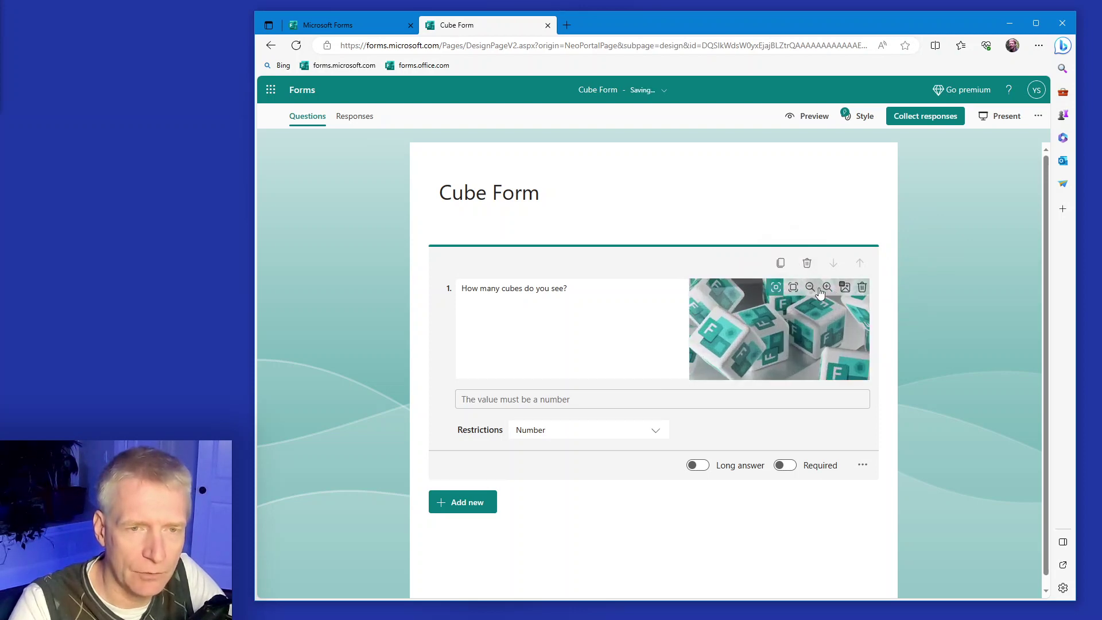
click(827, 289)
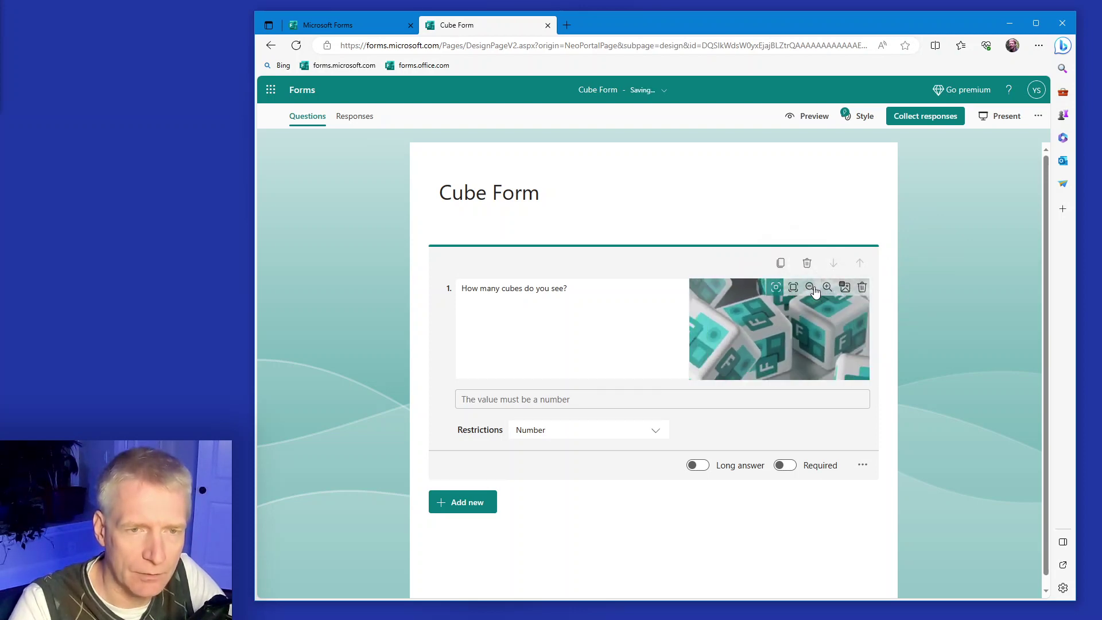
click(939, 314)
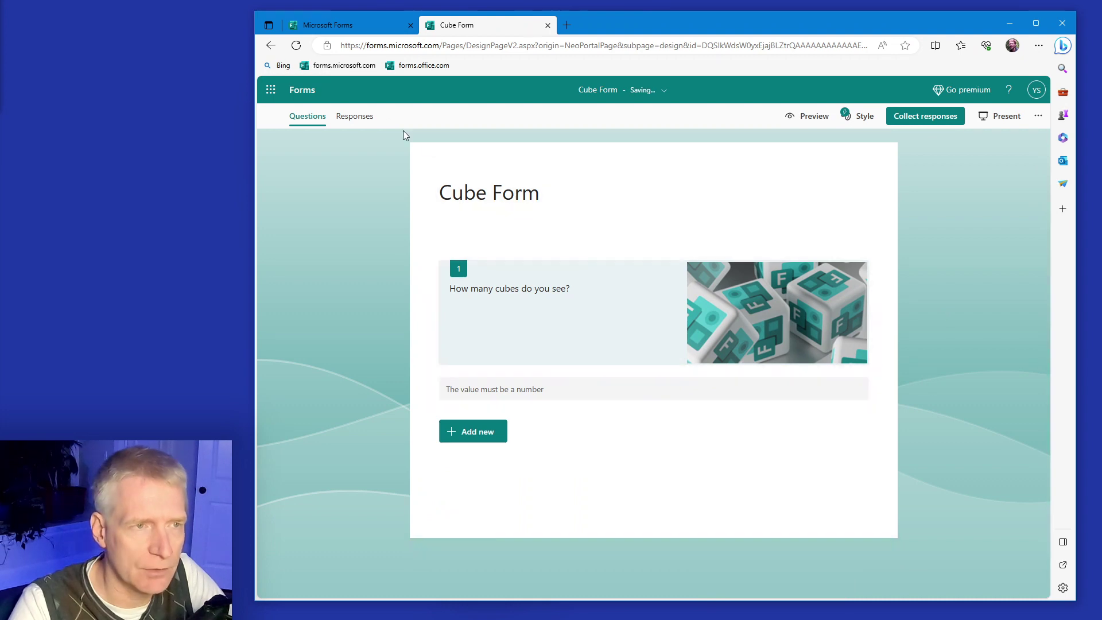
click(798, 116)
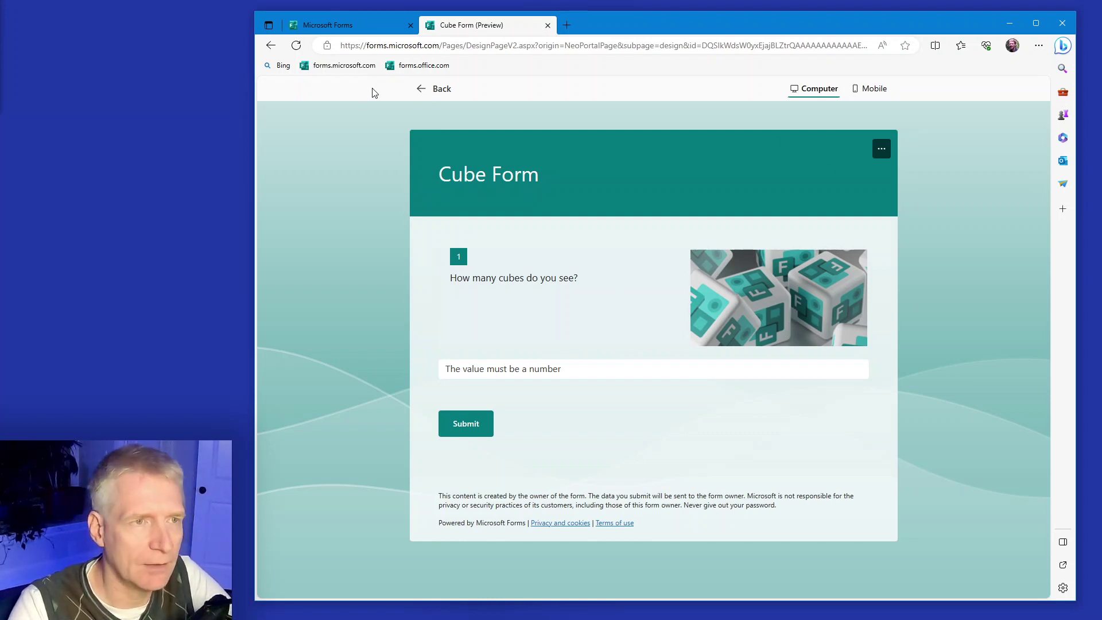
click(426, 90)
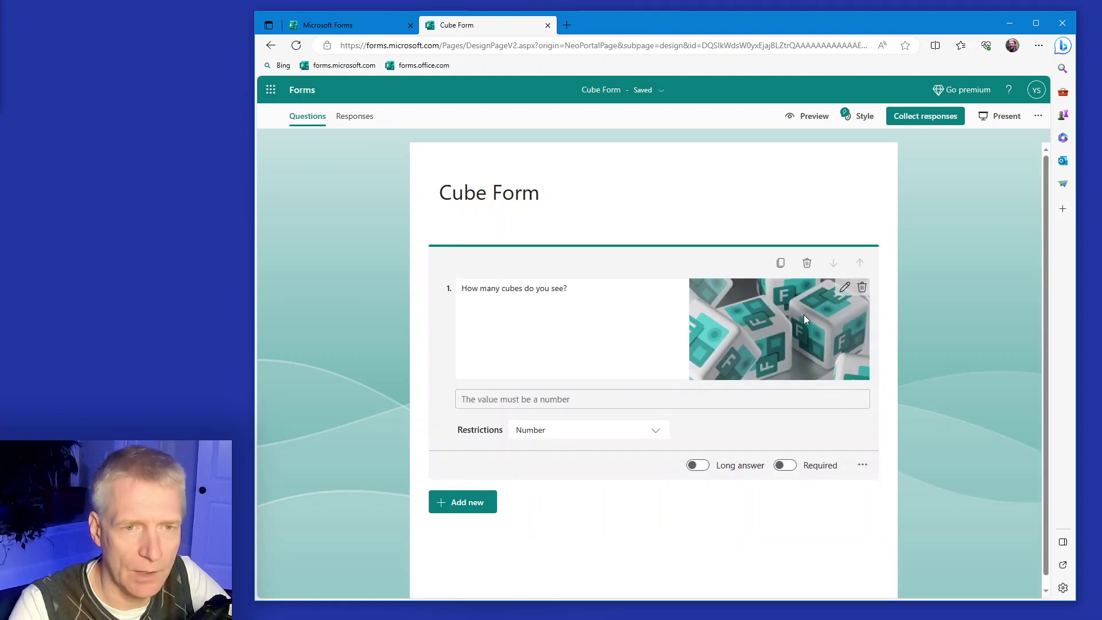
Zoom the picture further and drag it to frame the large cubes, then check the preview
mouse_move(842, 297)
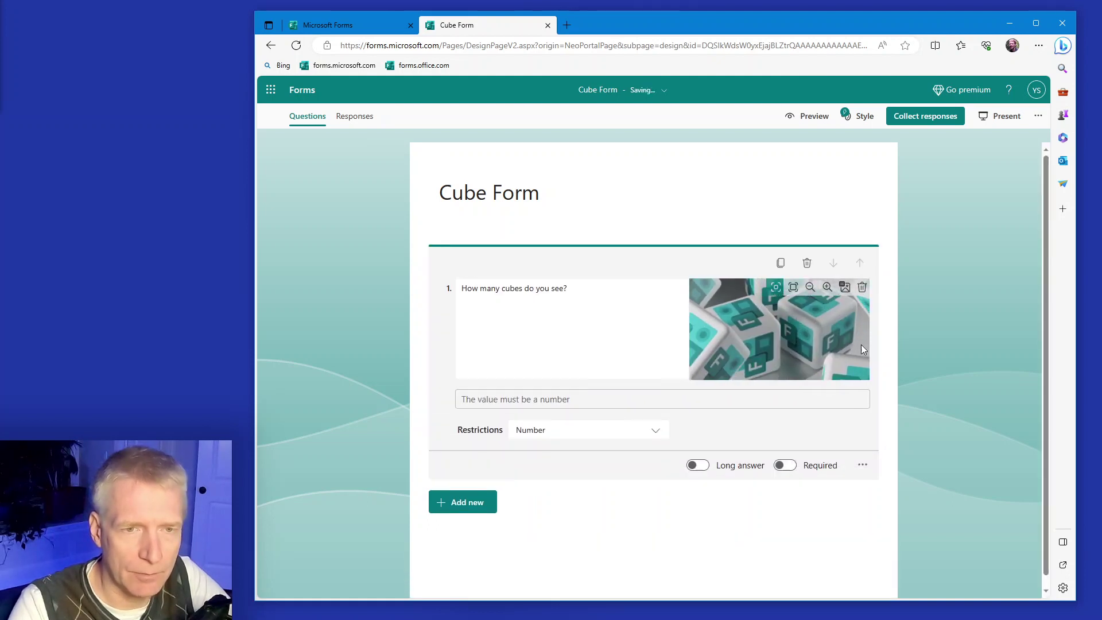
click(861, 345)
click(795, 303)
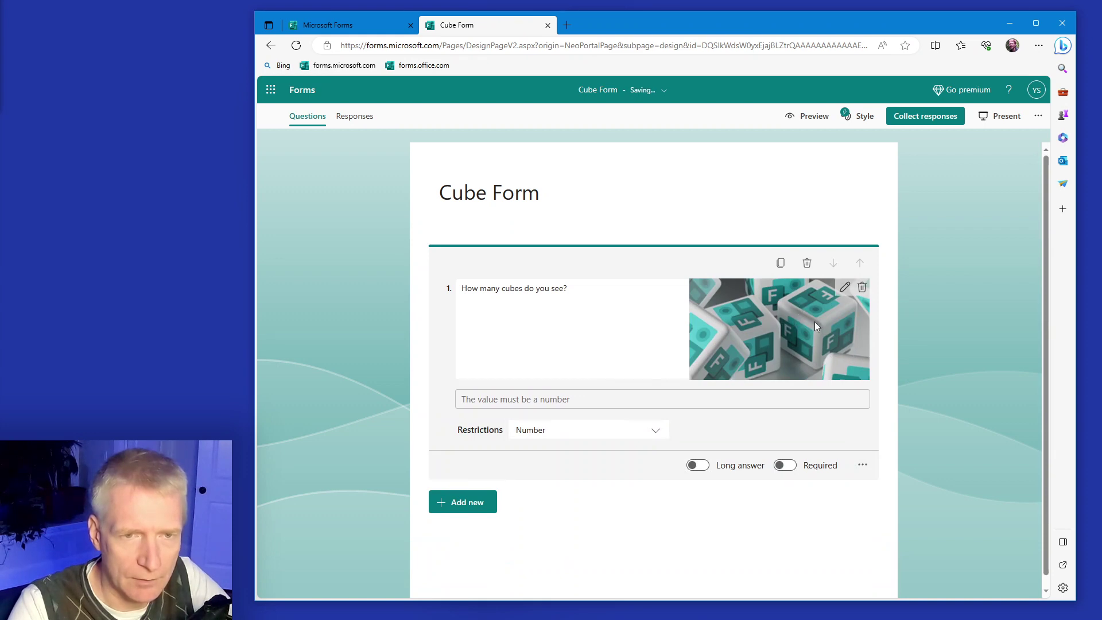
click(827, 289)
mouse_move(792, 329)
mouse_down()
mouse_move(853, 333)
mouse_move(763, 322)
mouse_move(857, 367)
mouse_move(701, 295)
mouse_move(836, 373)
mouse_move(830, 383)
mouse_up()
click(926, 357)
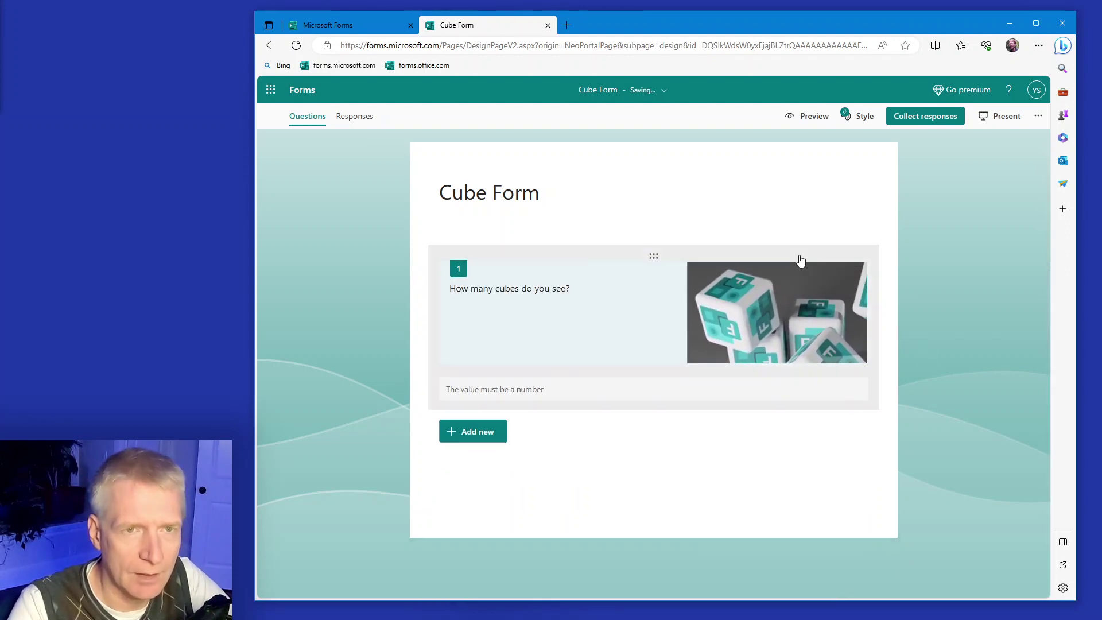
click(804, 116)
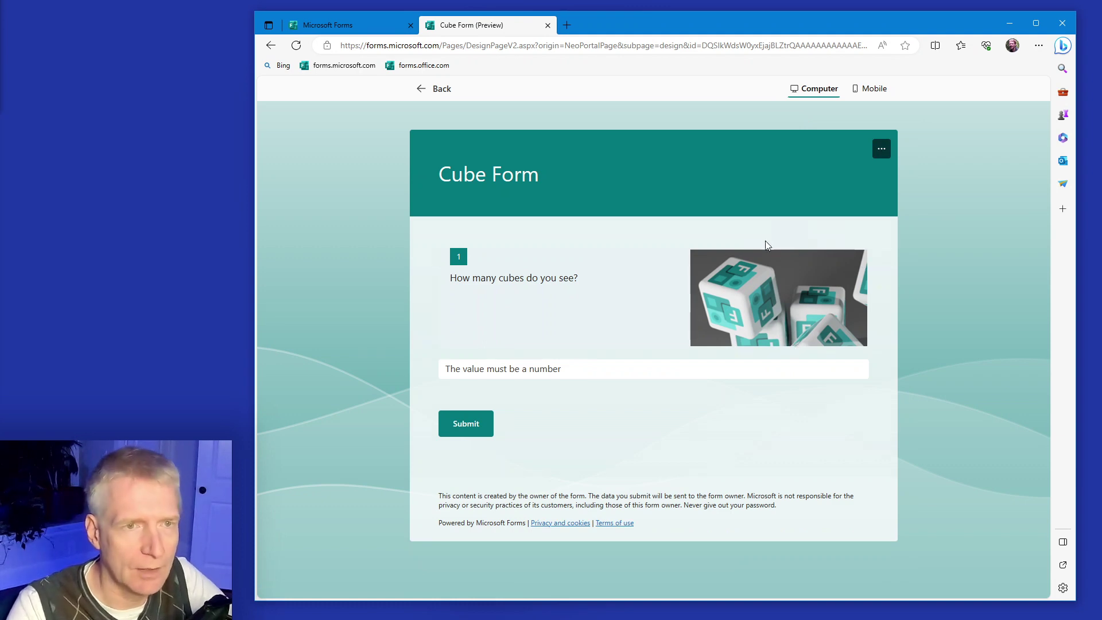
click(425, 90)
click(809, 313)
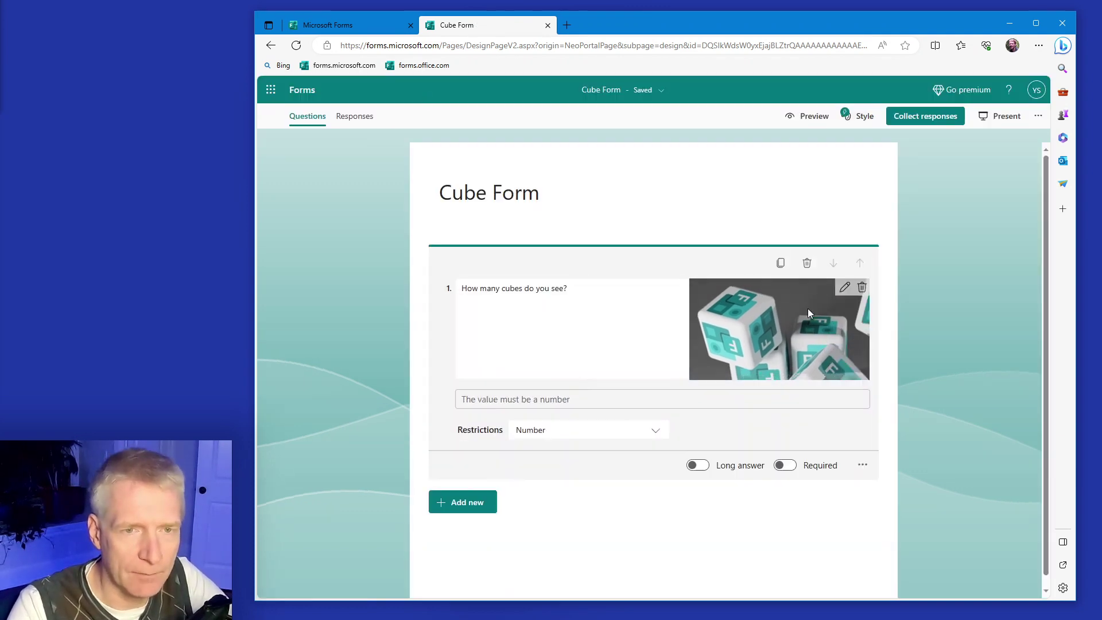
click(845, 289)
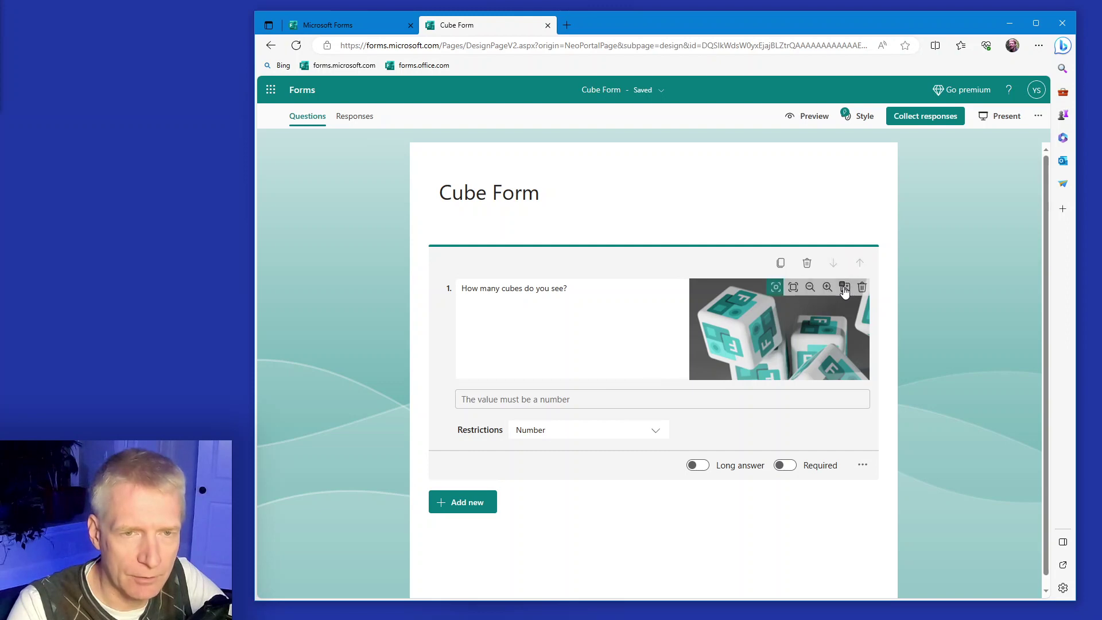
click(793, 287)
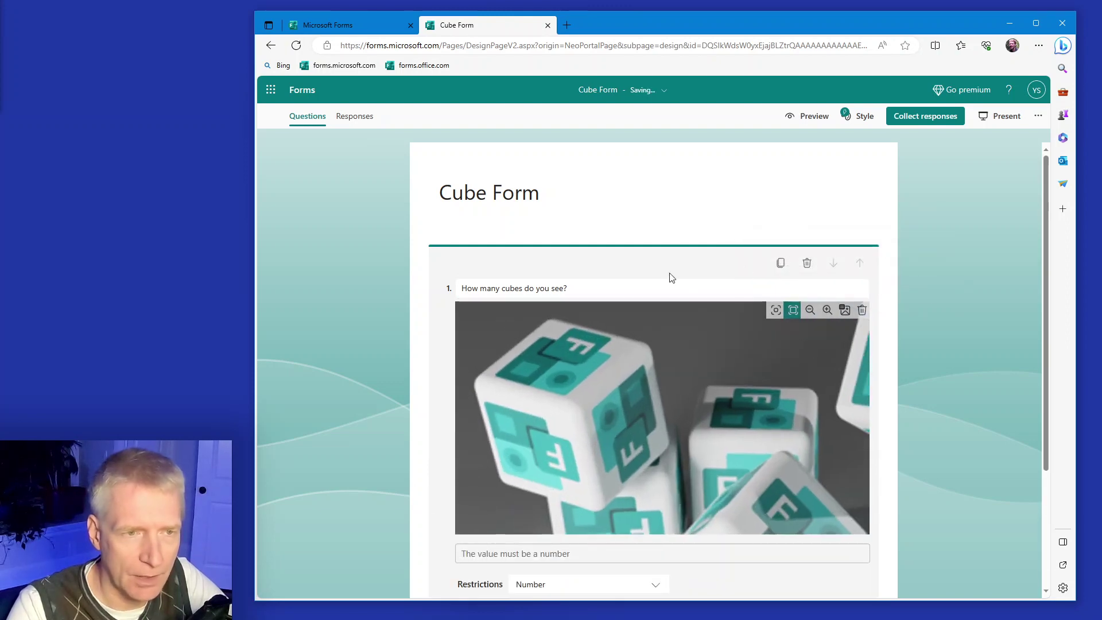
click(811, 311)
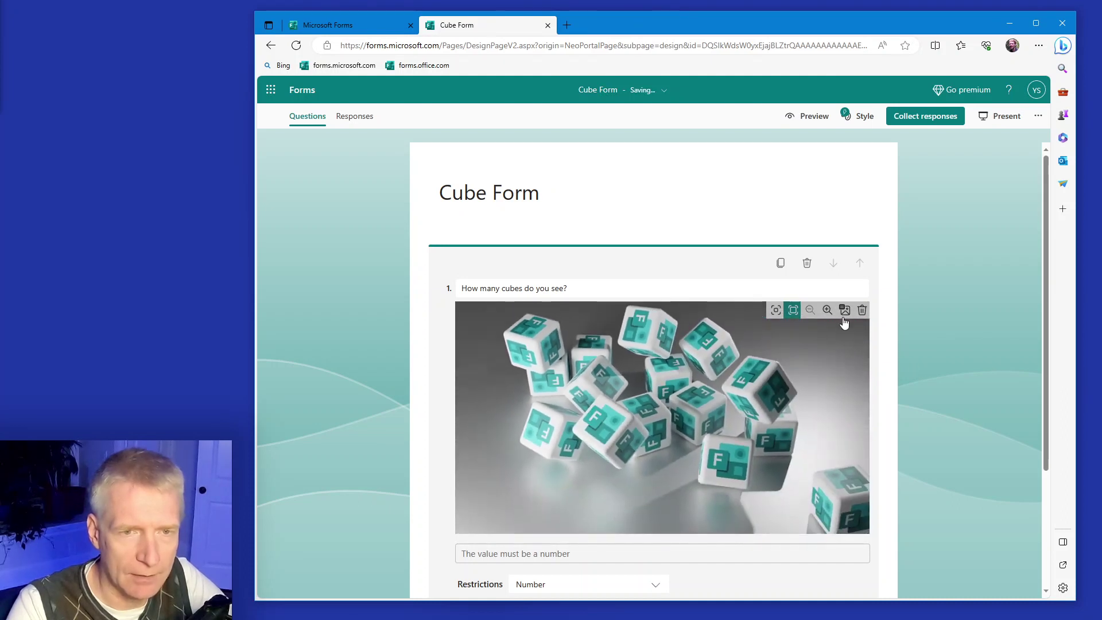
click(998, 426)
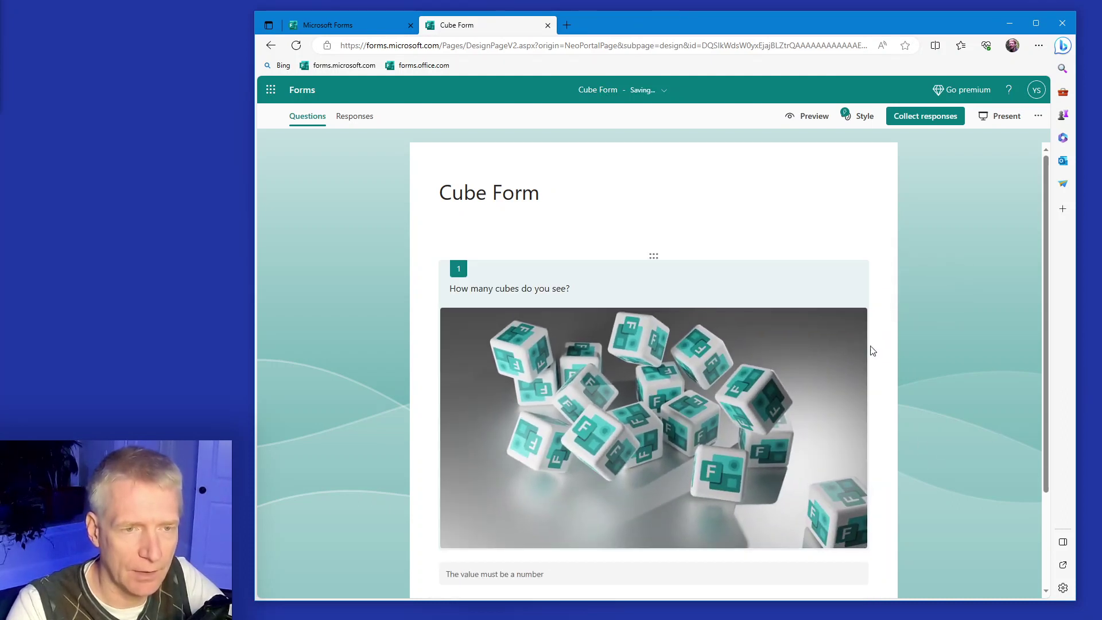
scroll(1028, 432, down, 2)
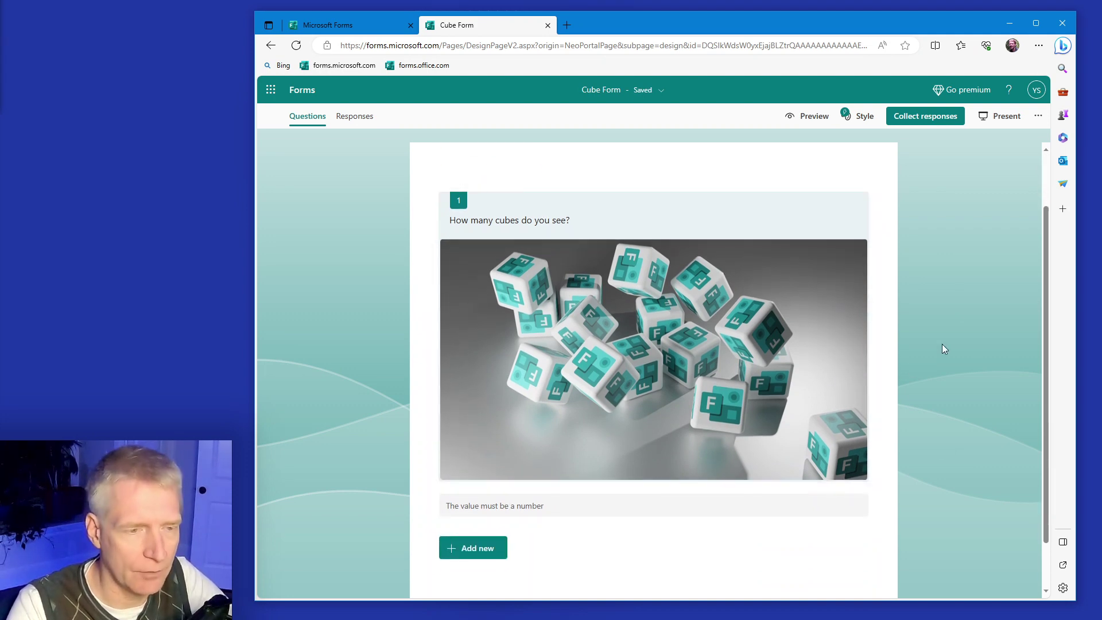
scroll(942, 343, down, 1)
scroll(942, 343, up, 3)
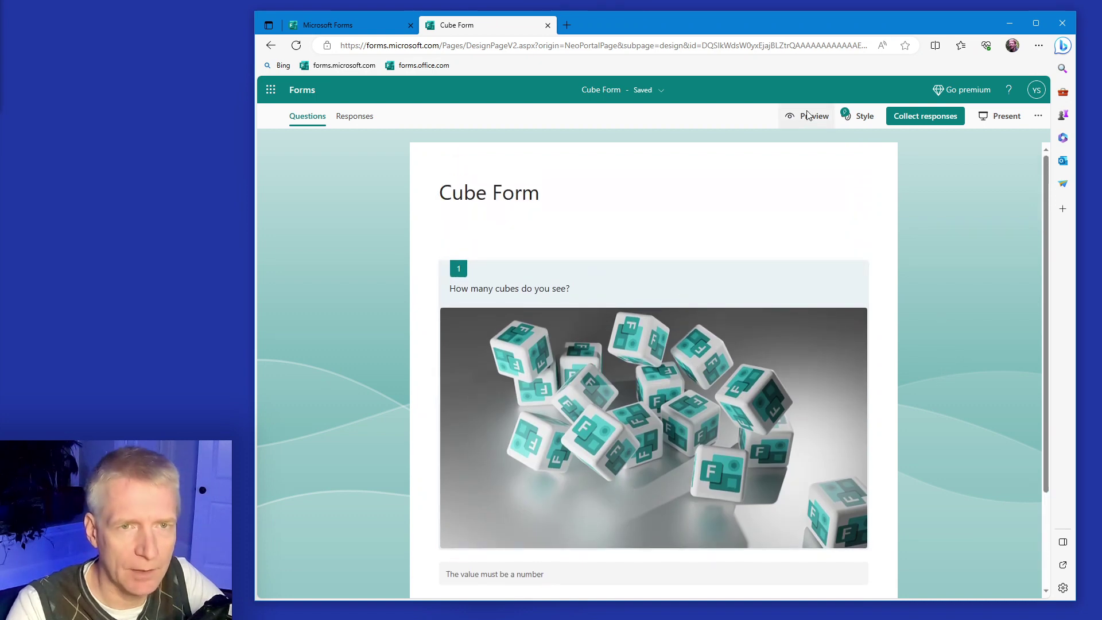
scroll(731, 354, down, 2)
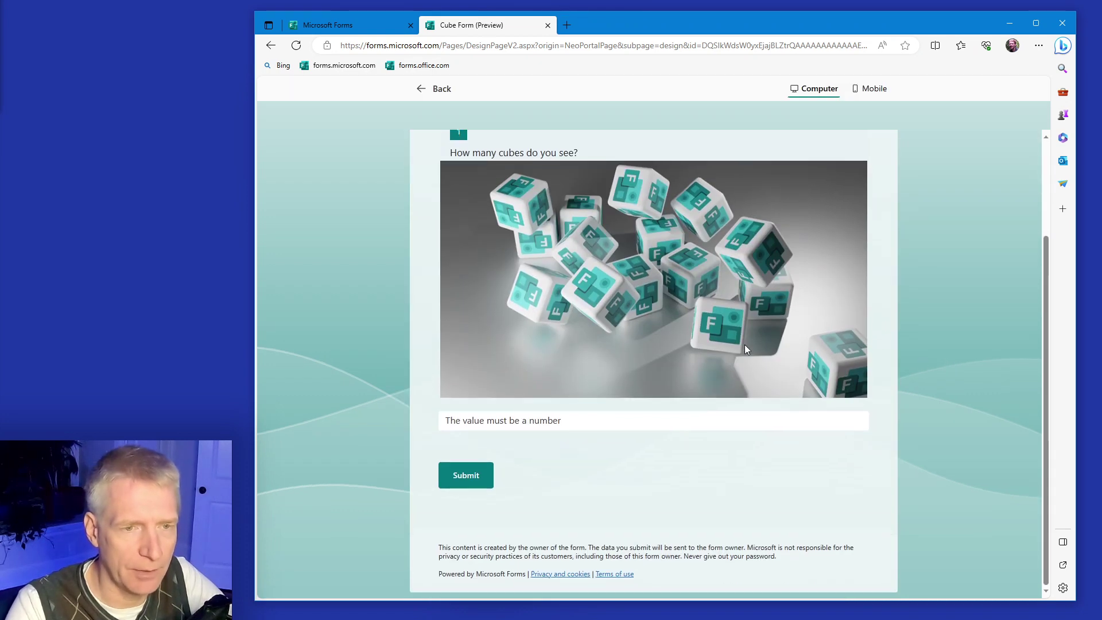
click(498, 425)
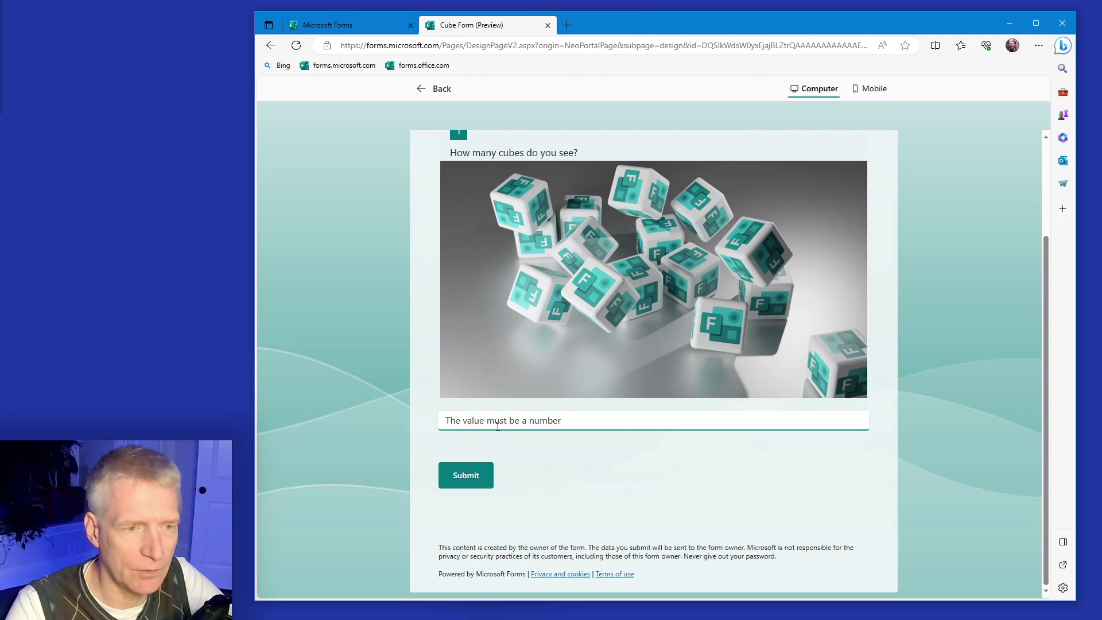
scroll(356, 256, up, 2)
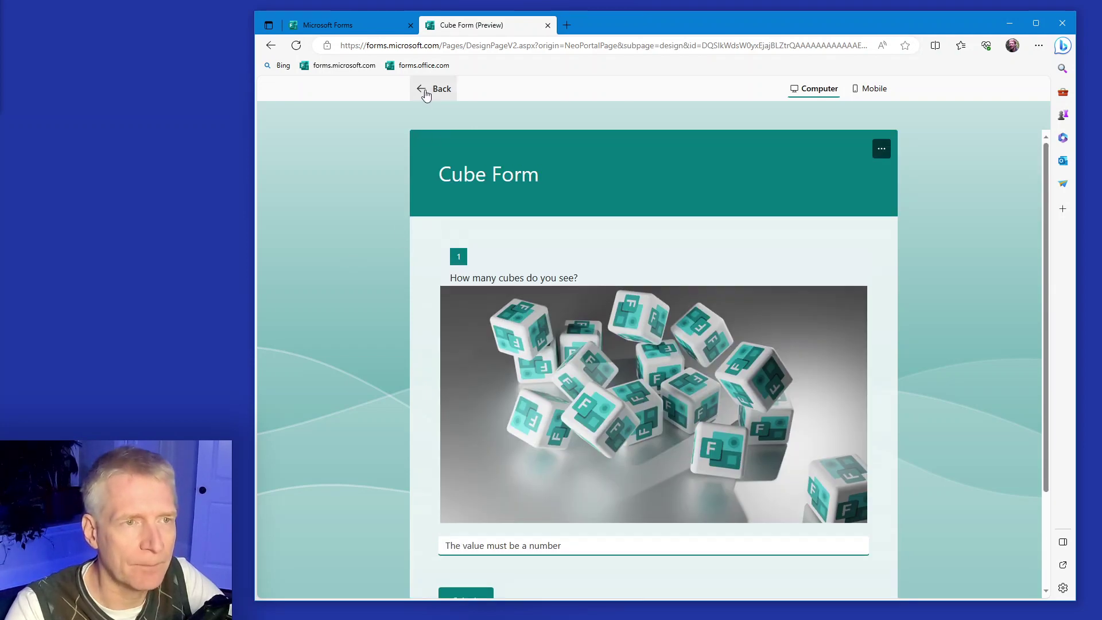
click(423, 89)
Add the alt text 'Image with many Microsoft Forms cube' to question 1's picture
click(715, 391)
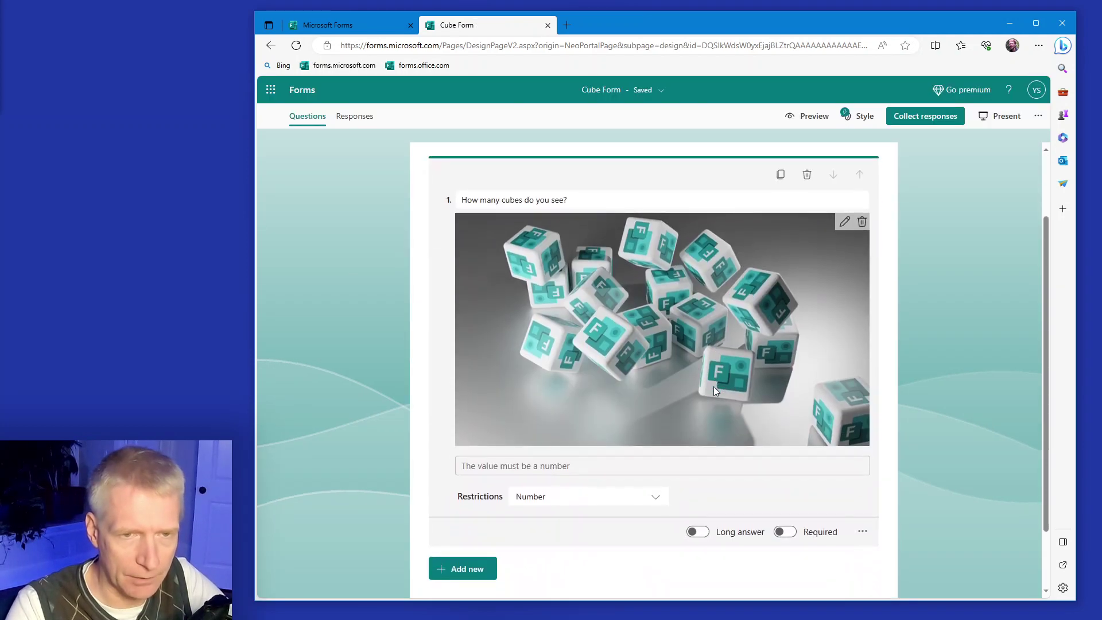
click(845, 222)
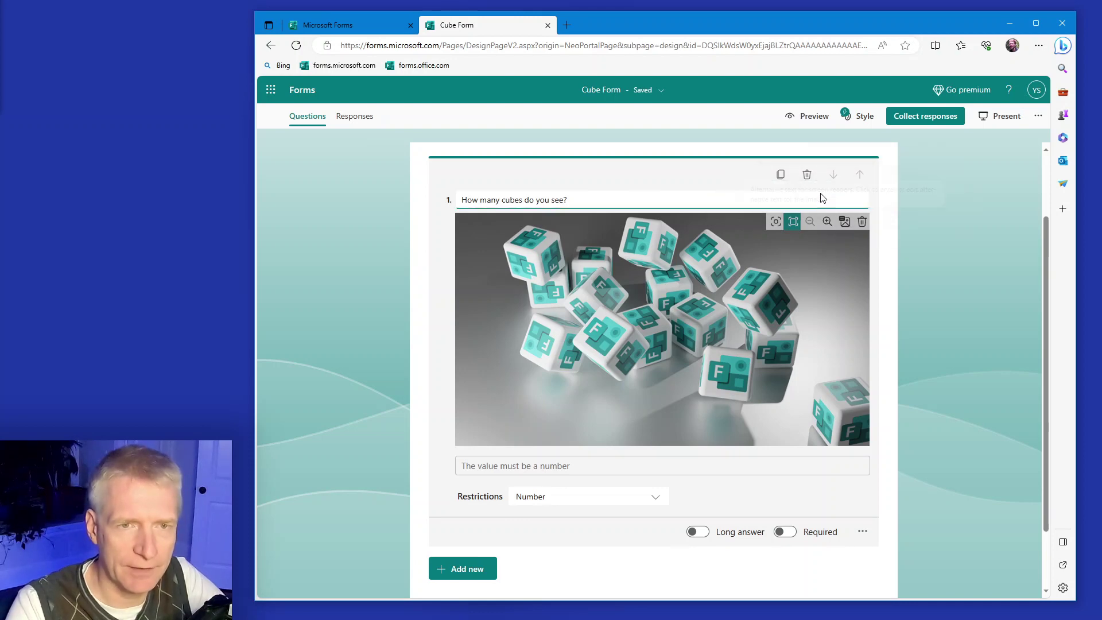
click(846, 223)
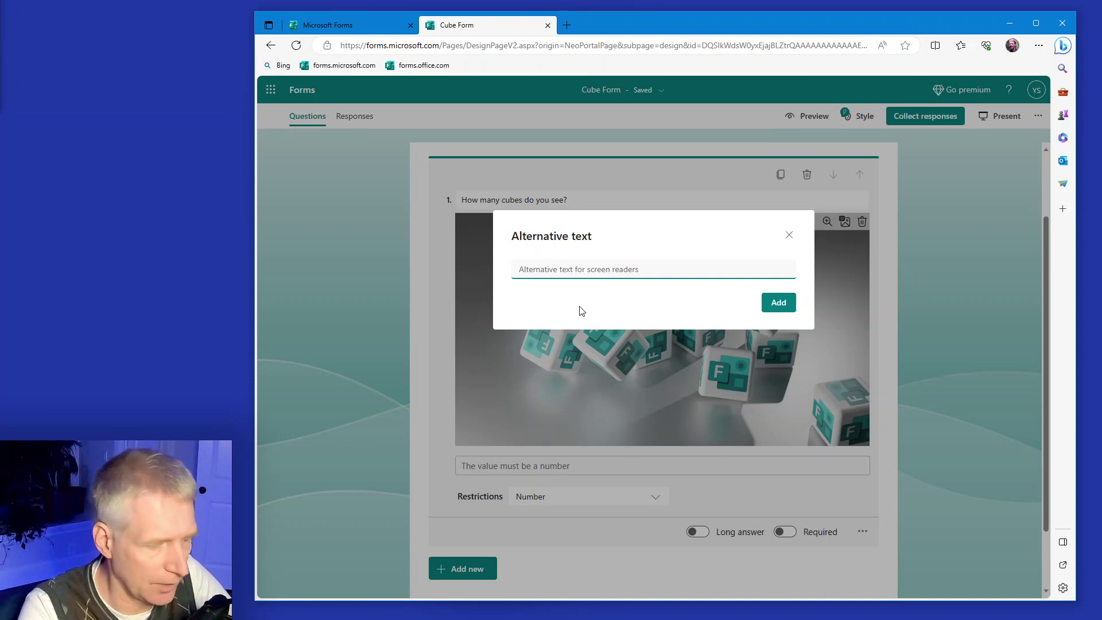
text(Image with)
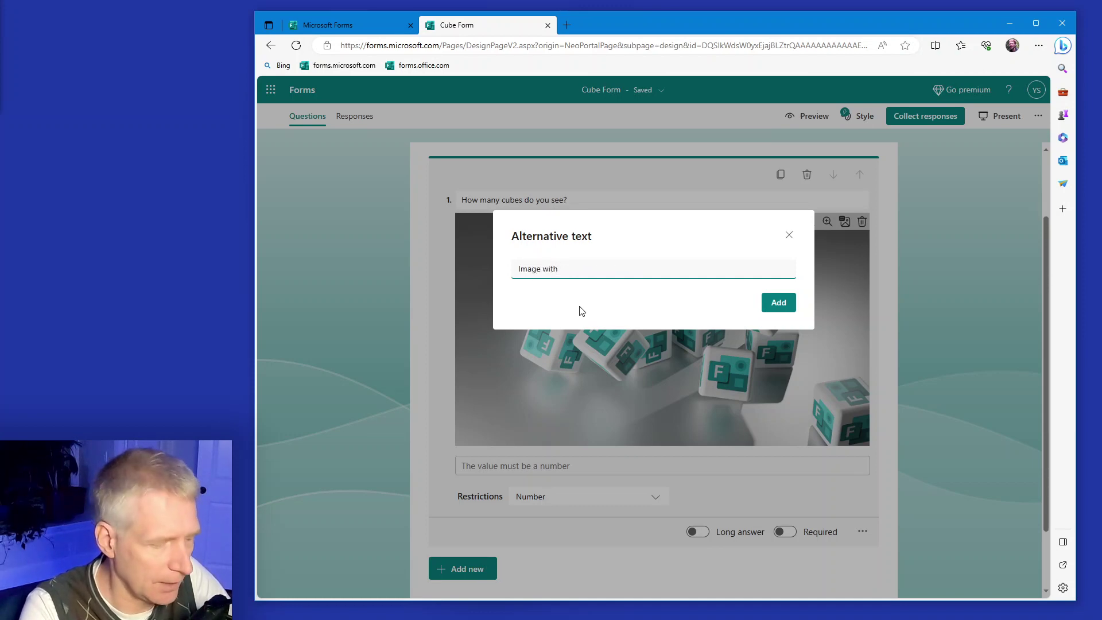
text( many Micro)
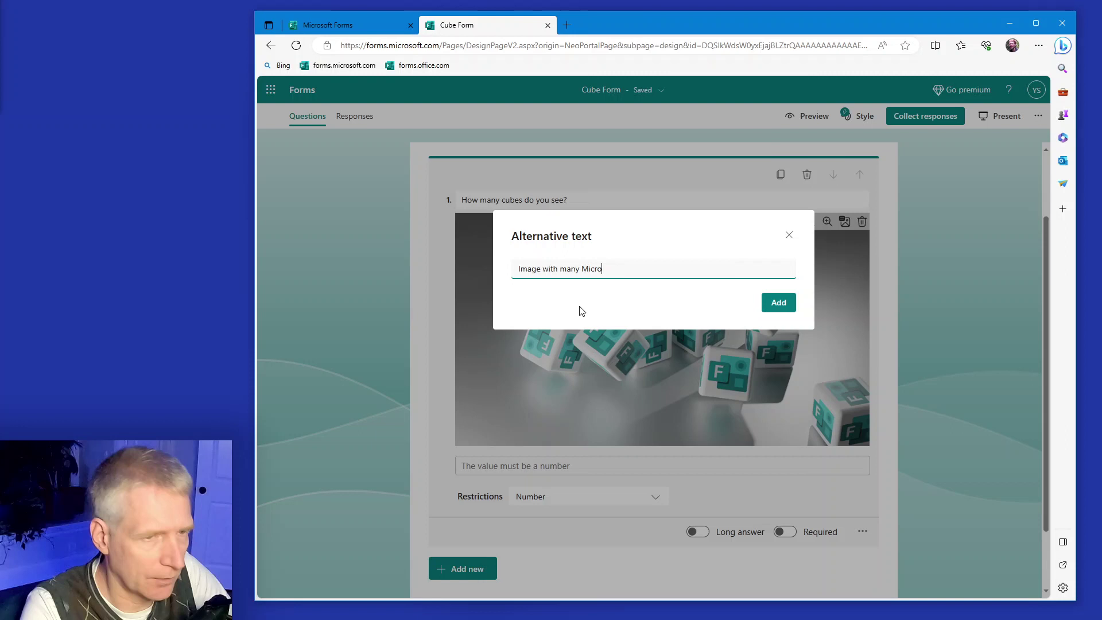
text(soft Forms)
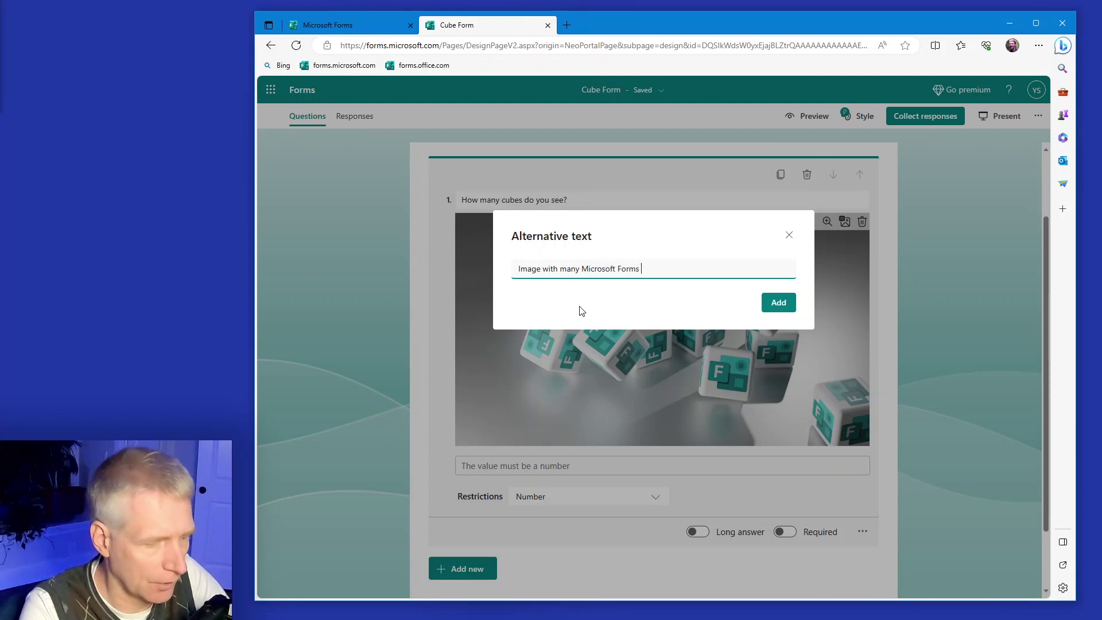
text( cubes)
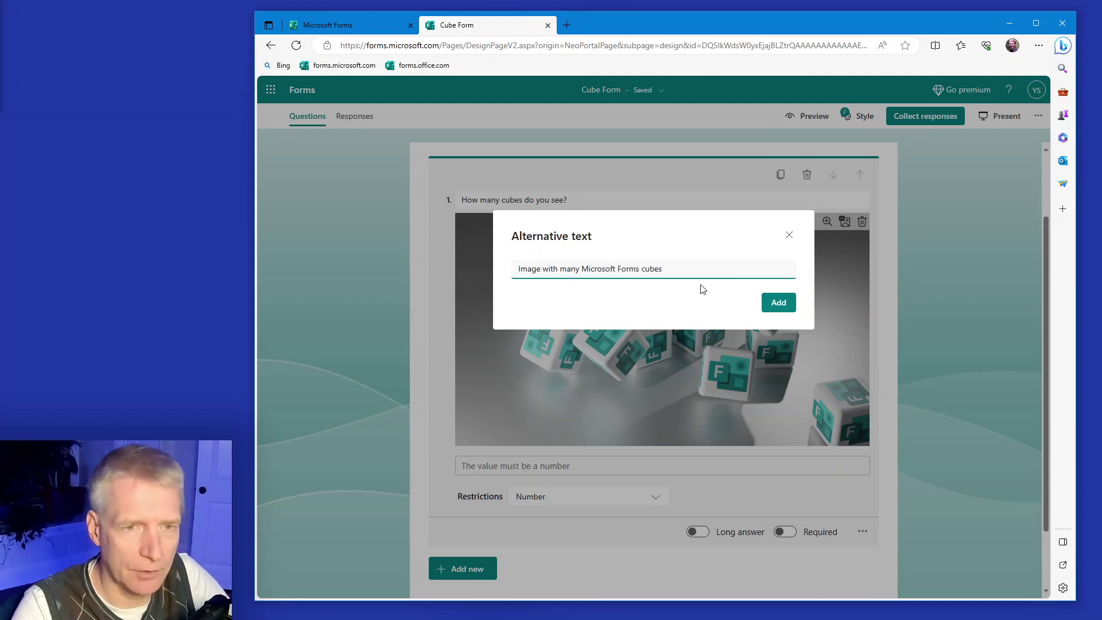
click(778, 303)
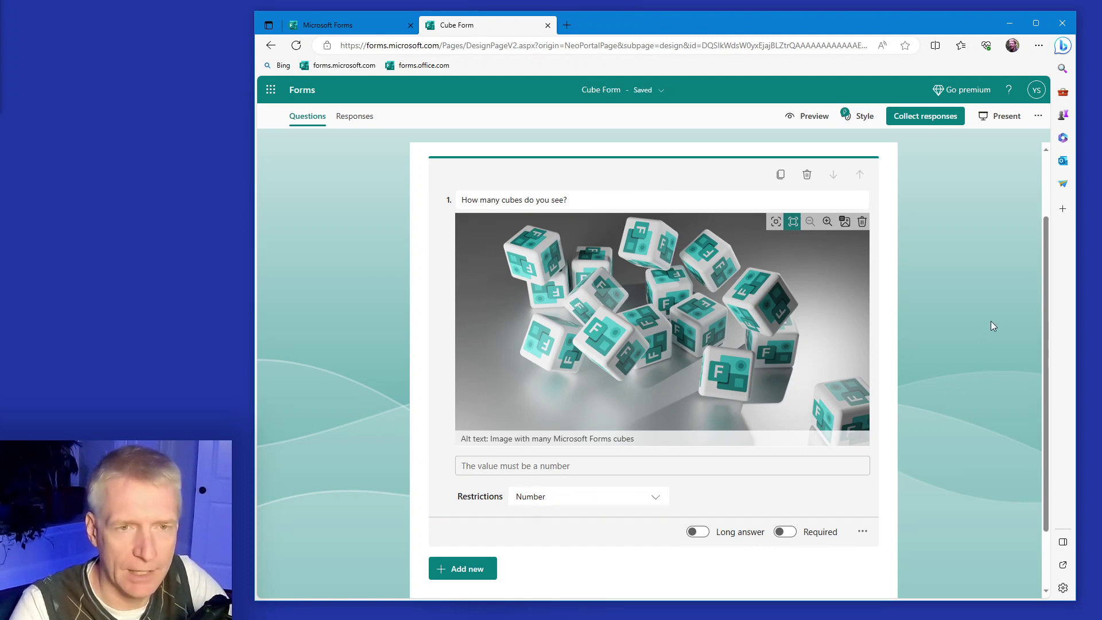
click(957, 321)
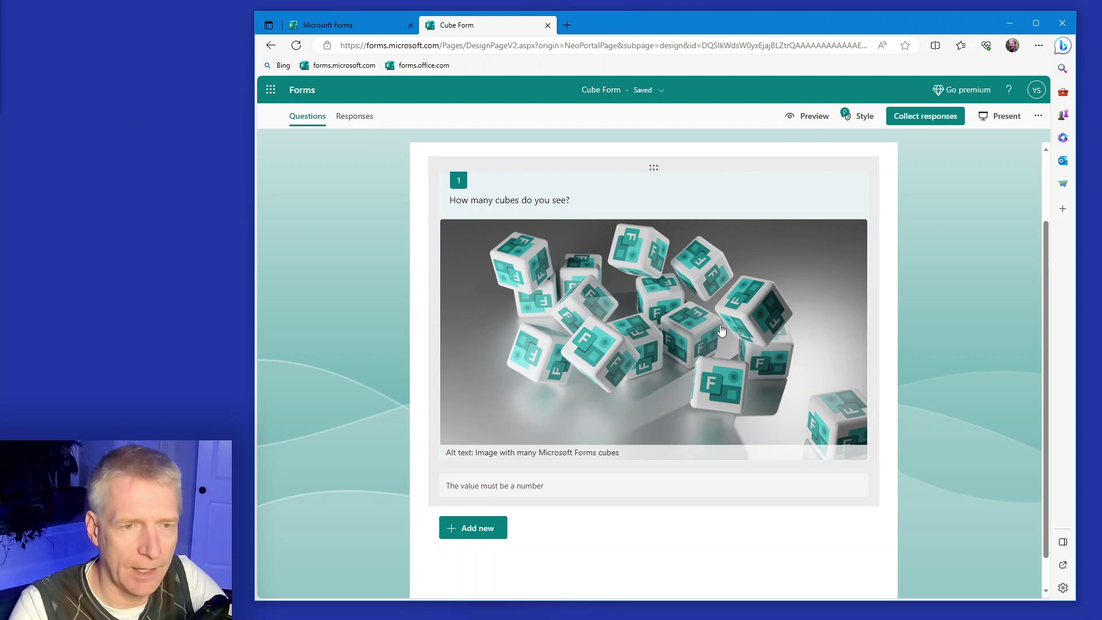
click(669, 332)
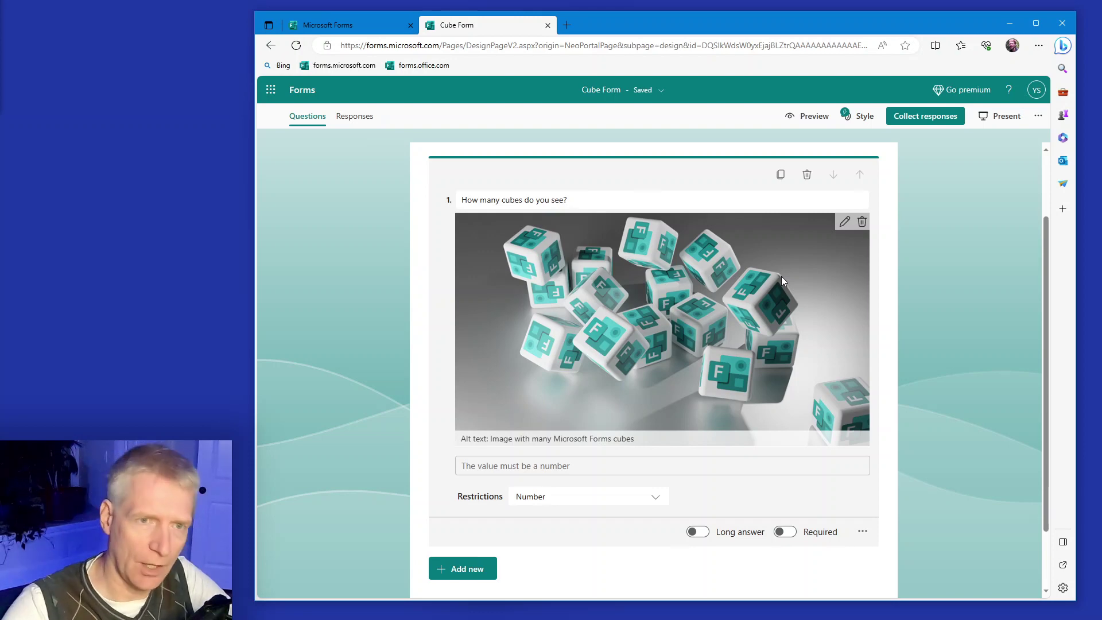
Delete the cubes picture and upload Image3.png from the desktop in its place
click(861, 222)
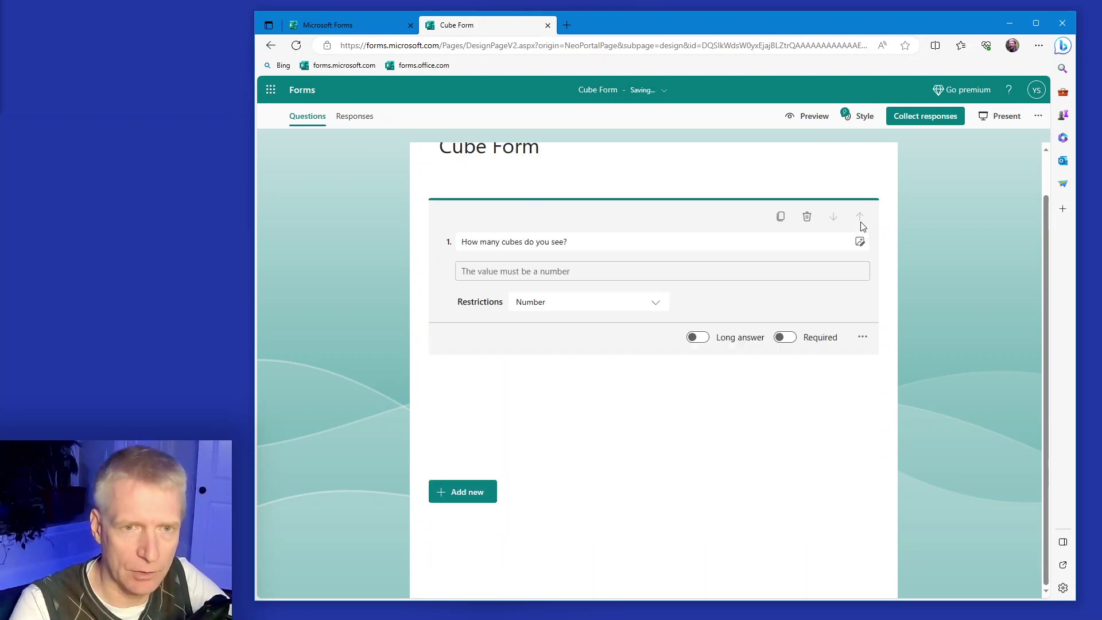
click(857, 289)
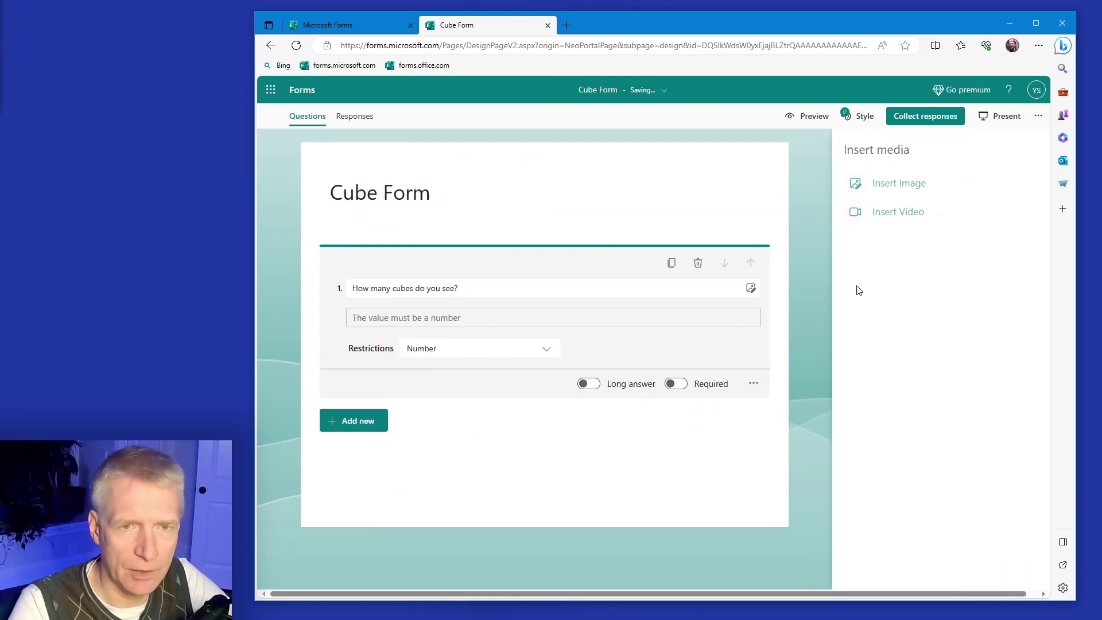
click(884, 186)
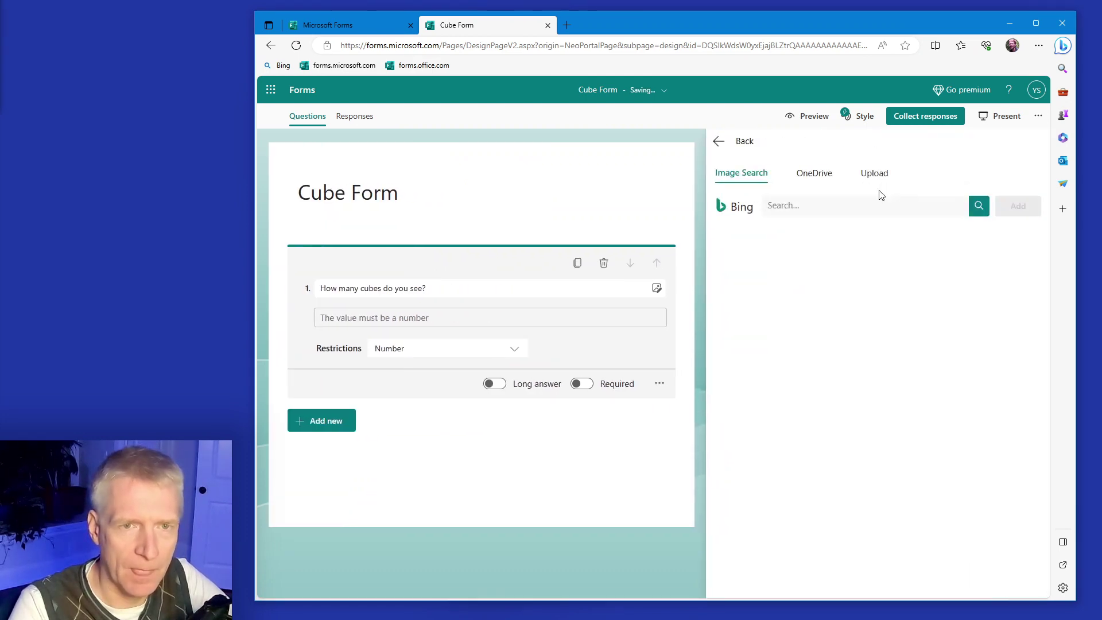
click(871, 175)
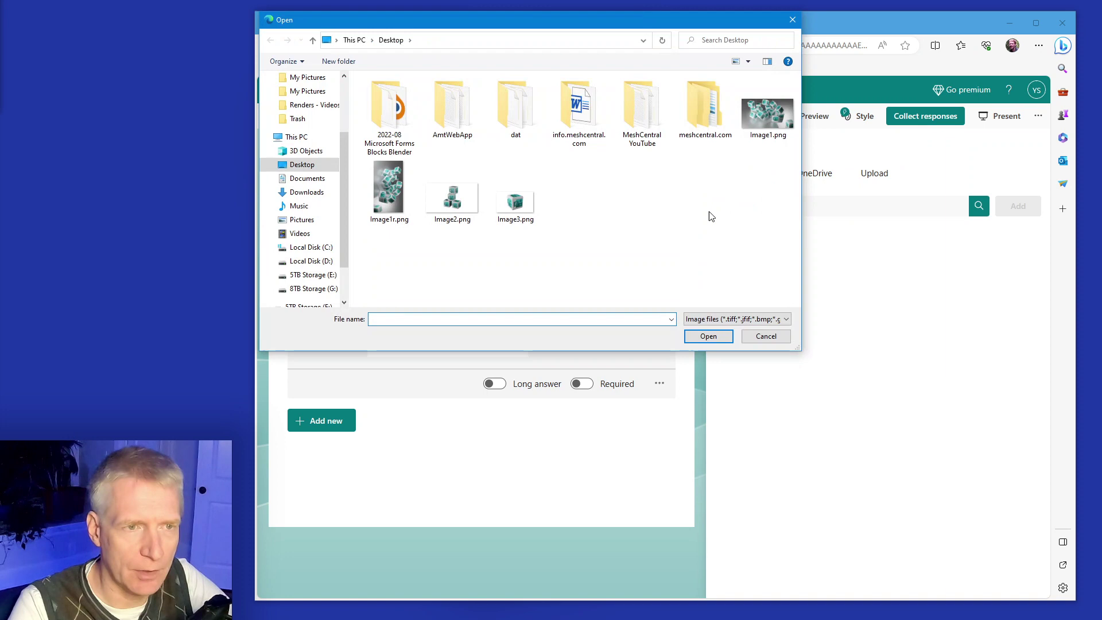
double_click(515, 198)
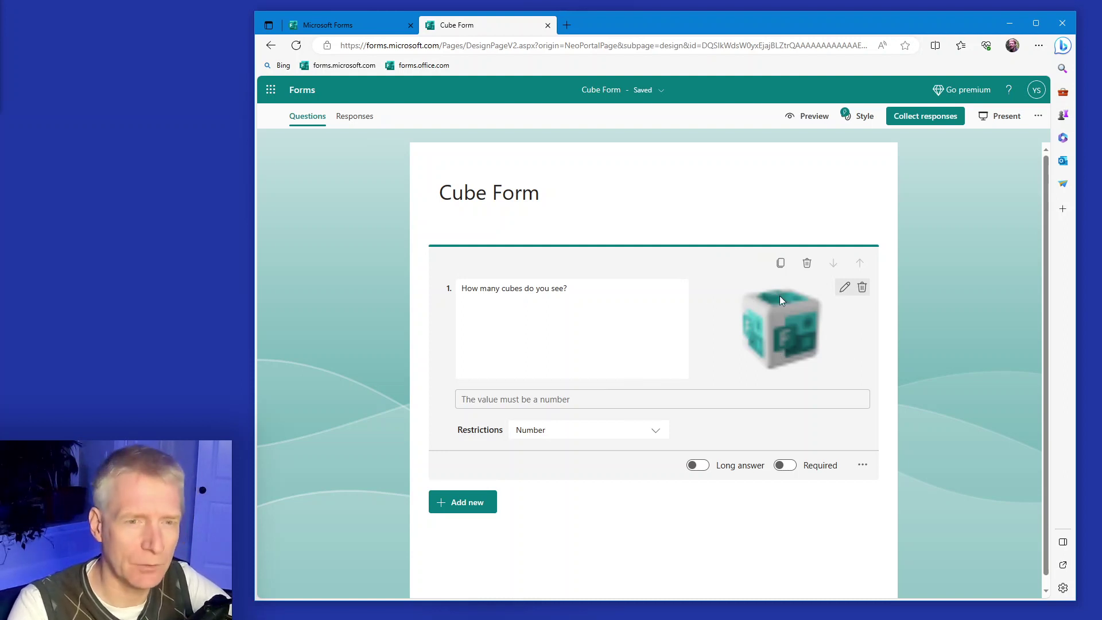
Enlarge the single-cube image to full question width and review the question's layout
click(844, 287)
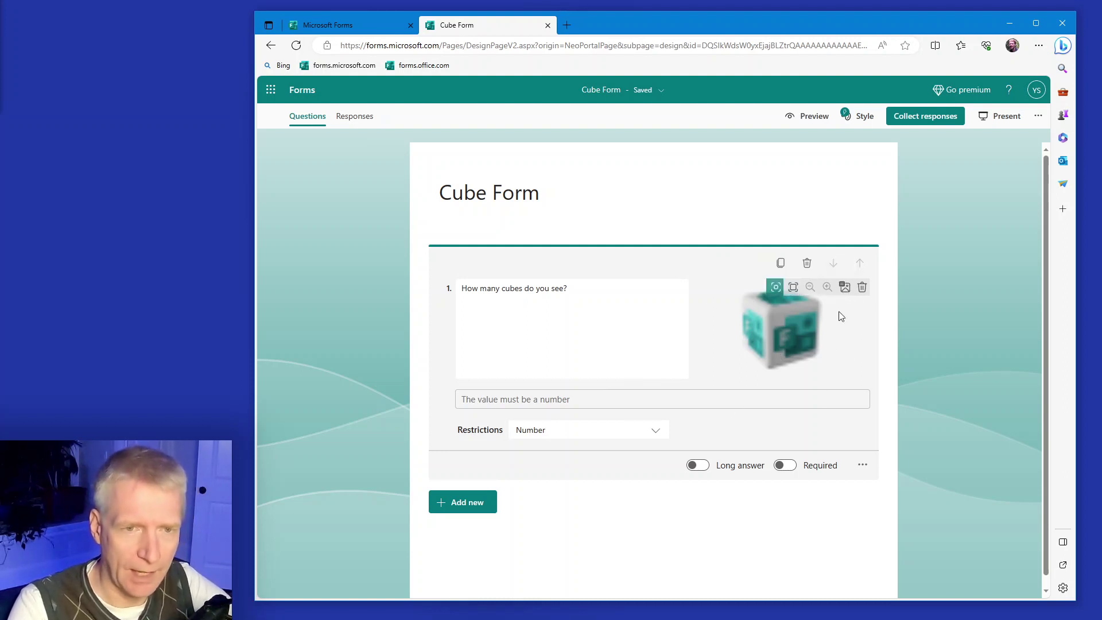
click(793, 287)
scroll(896, 402, down, 2)
click(884, 394)
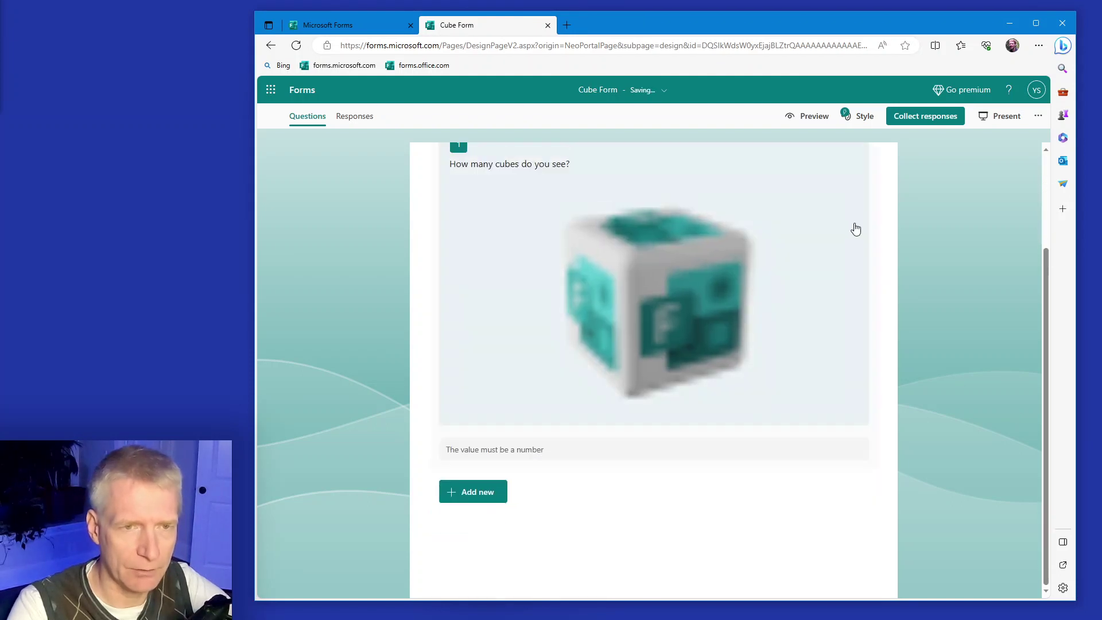
scroll(411, 332, up, 2)
scroll(420, 312, down, 2)
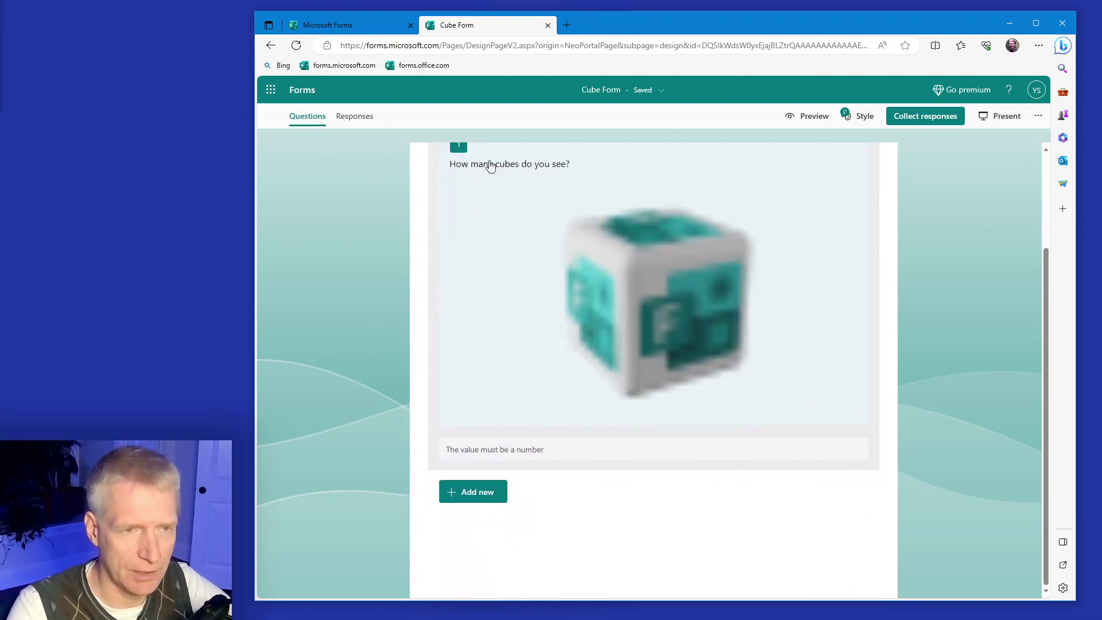
scroll(896, 336, up, 1)
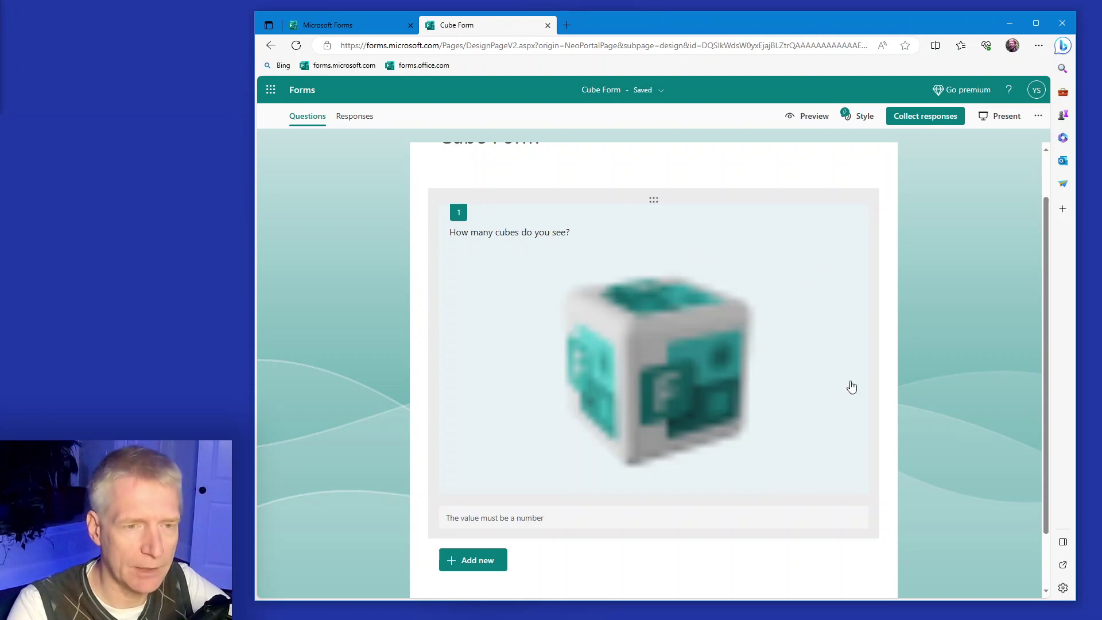
Reopen question 1 and delete its single-cube image
click(775, 350)
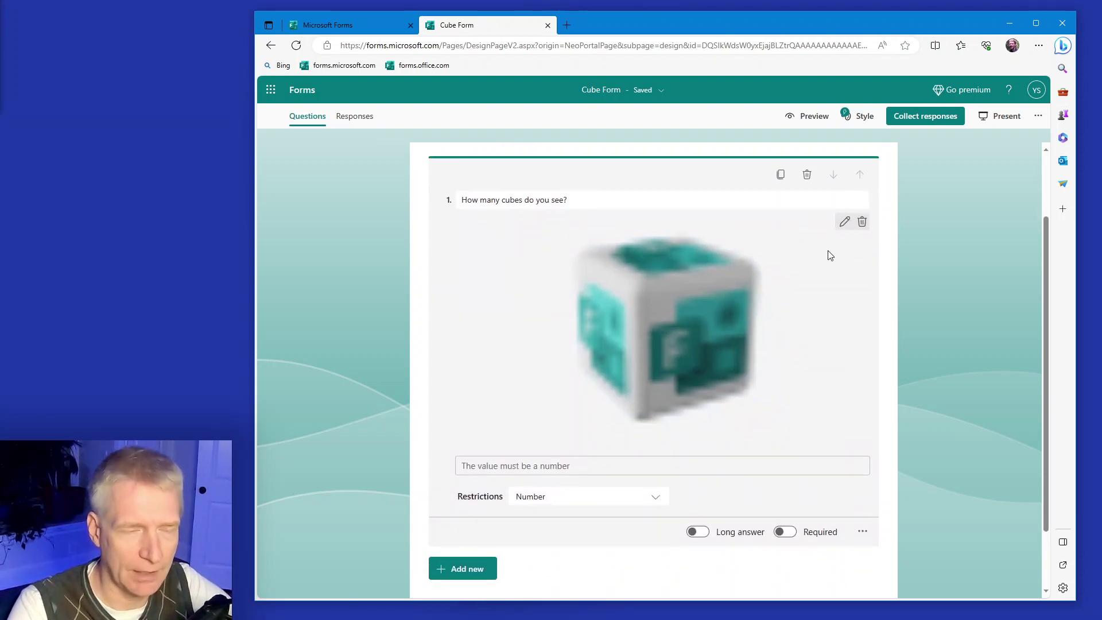
click(844, 222)
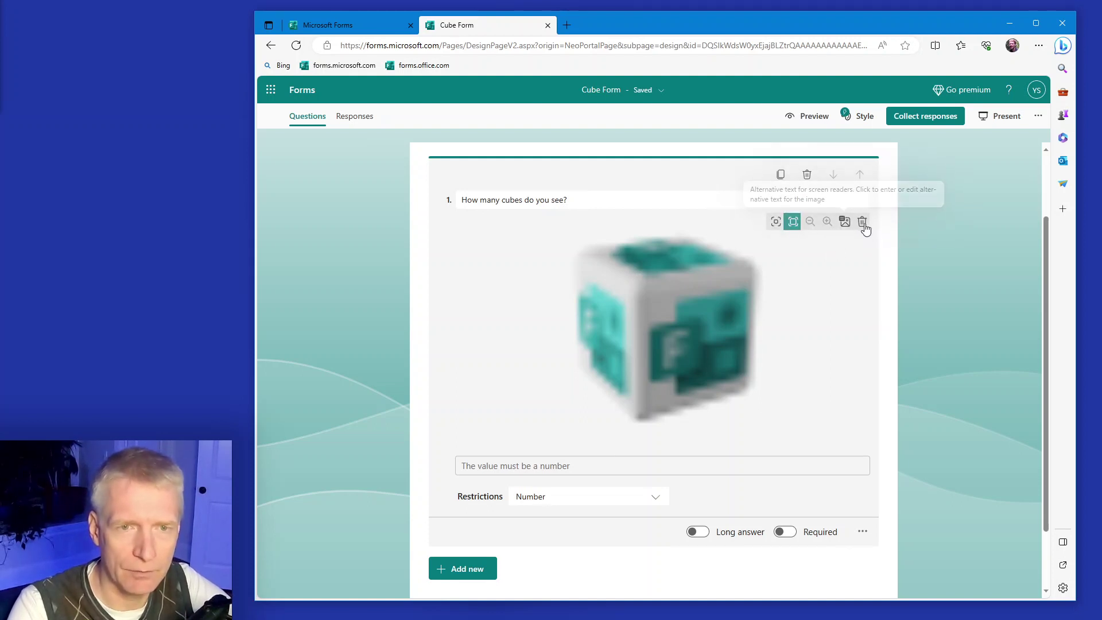
click(862, 222)
Upload Image1r.png from the computer into question 1
click(859, 289)
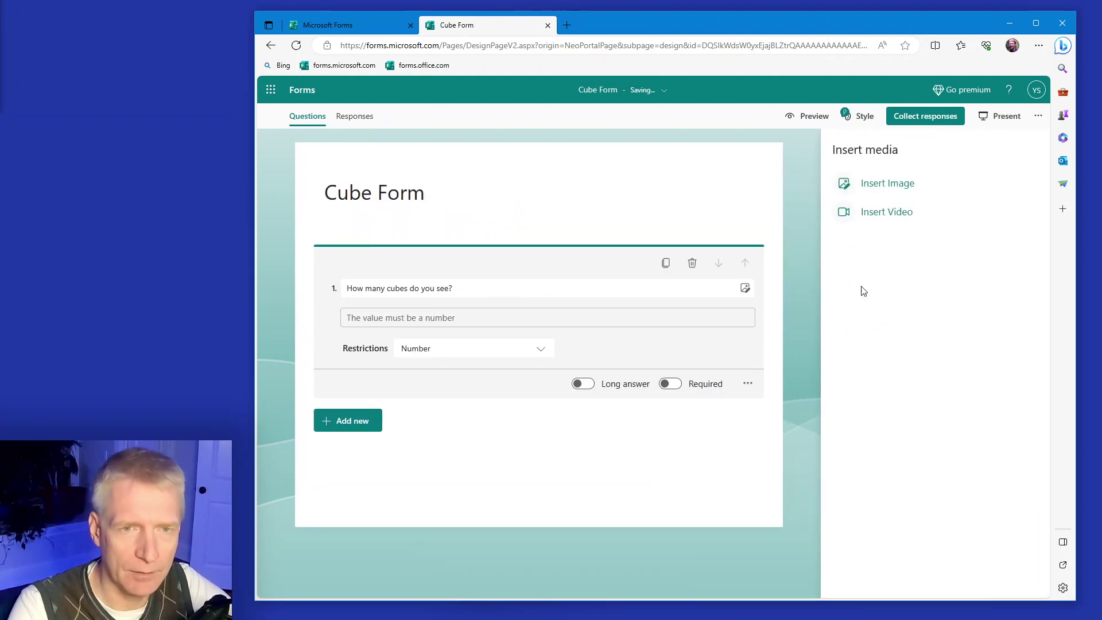
click(885, 184)
click(875, 173)
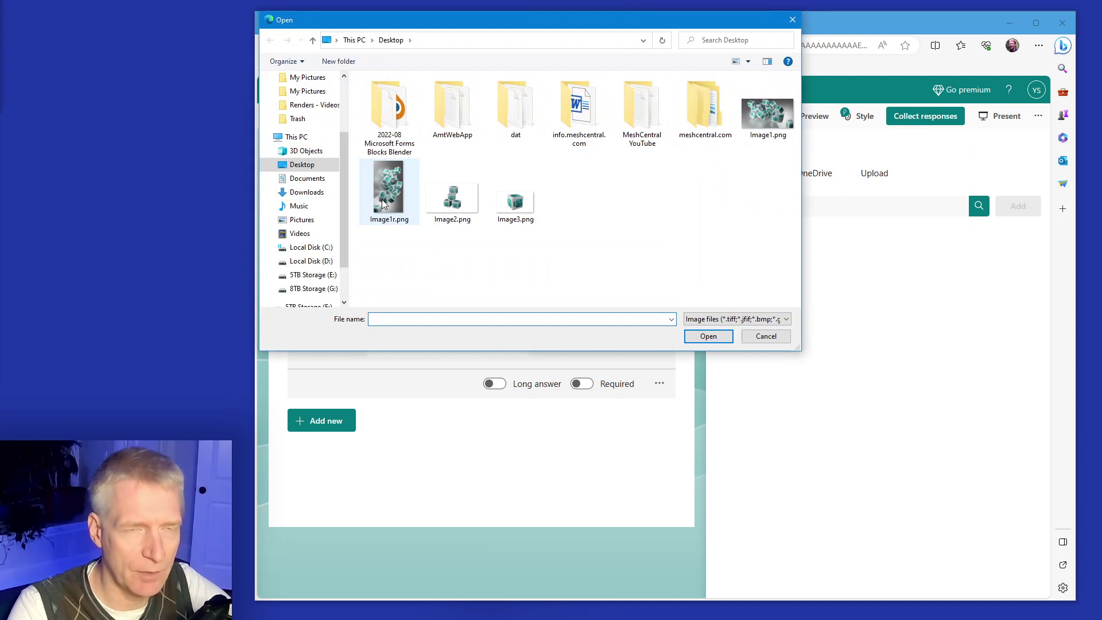
double_click(388, 190)
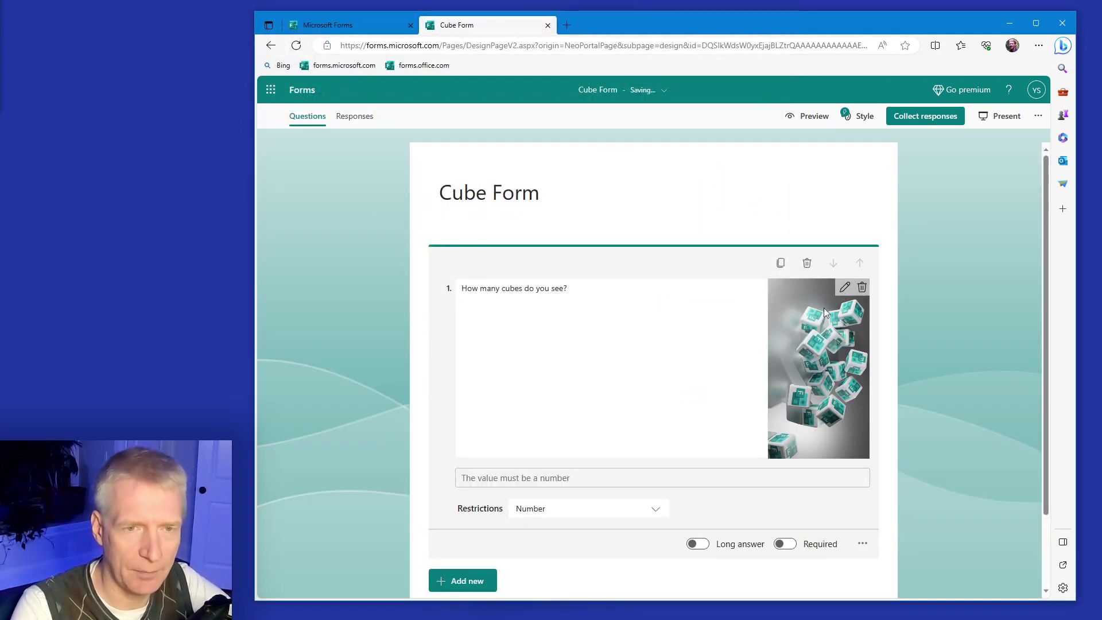
Enlarge the new cubes image and finish editing the question
click(844, 288)
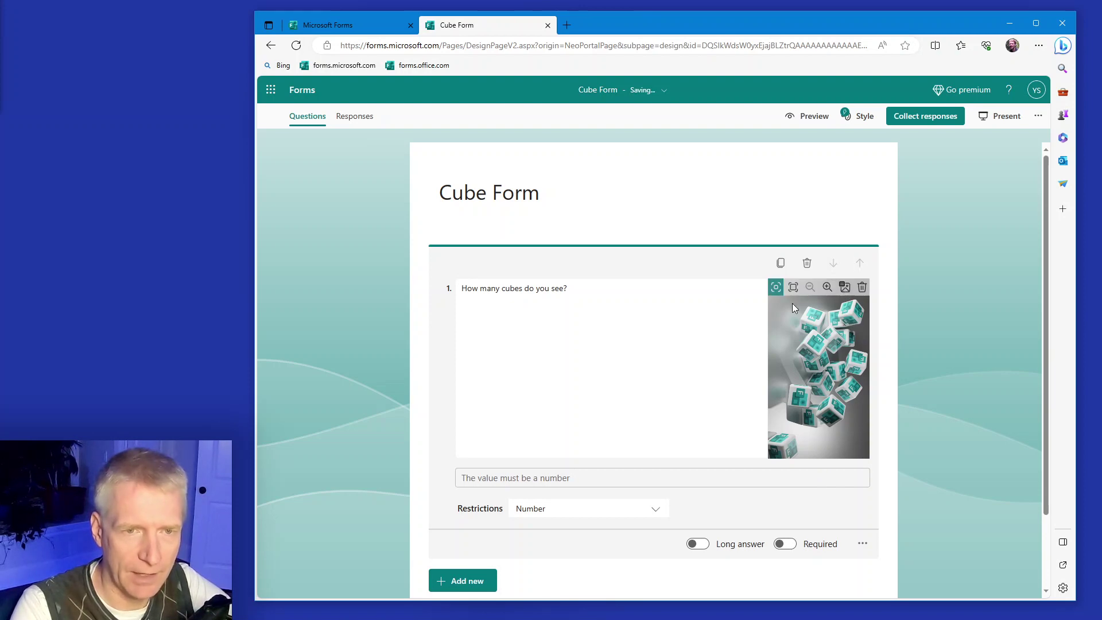
click(793, 287)
click(958, 393)
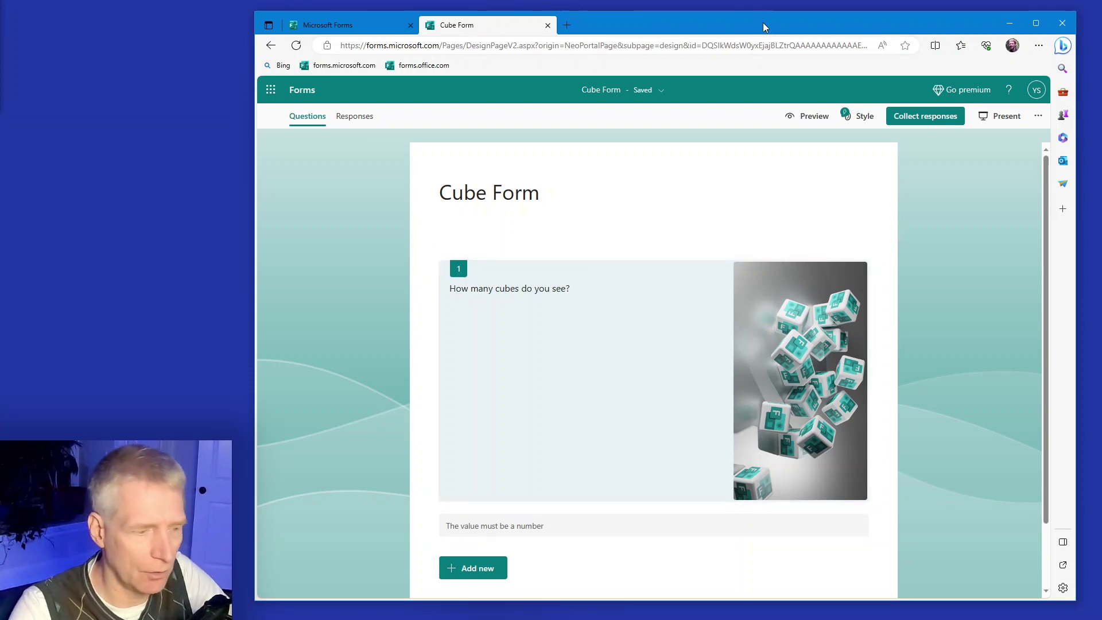
Launch Paint from system search and paste the form screenshot onto the canvas
key(super)
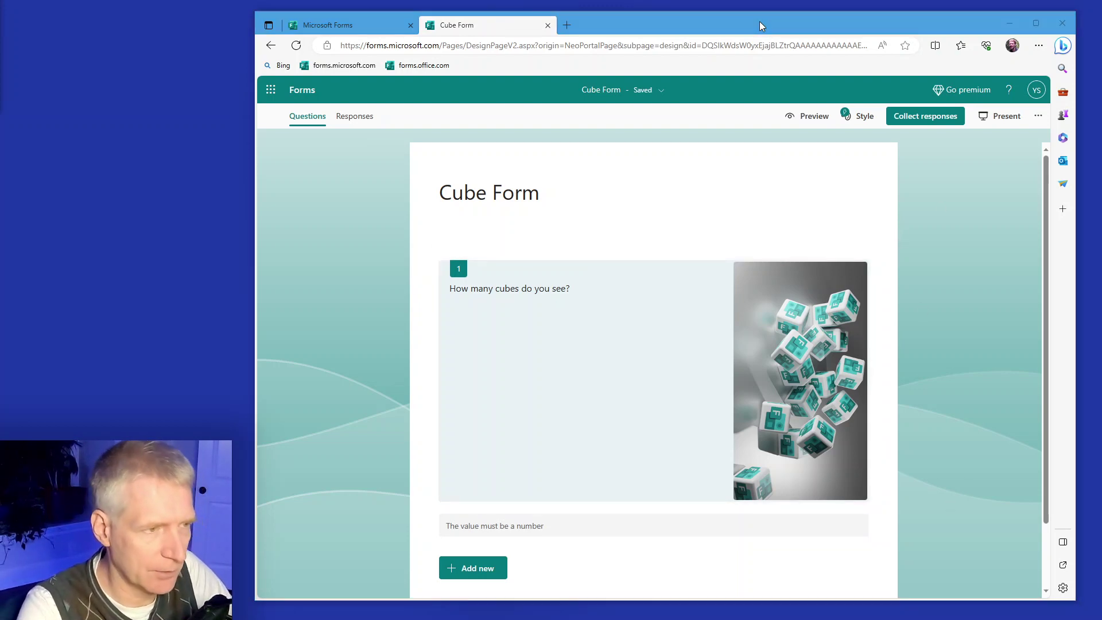
text(paint)
key(Down)
key(Down)
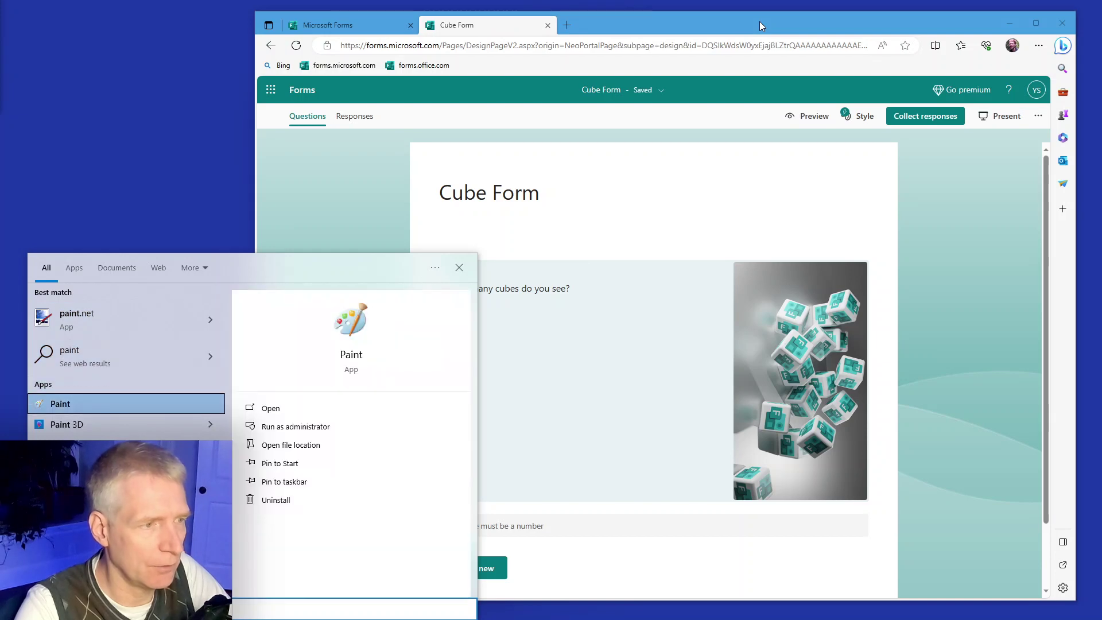
key(Return)
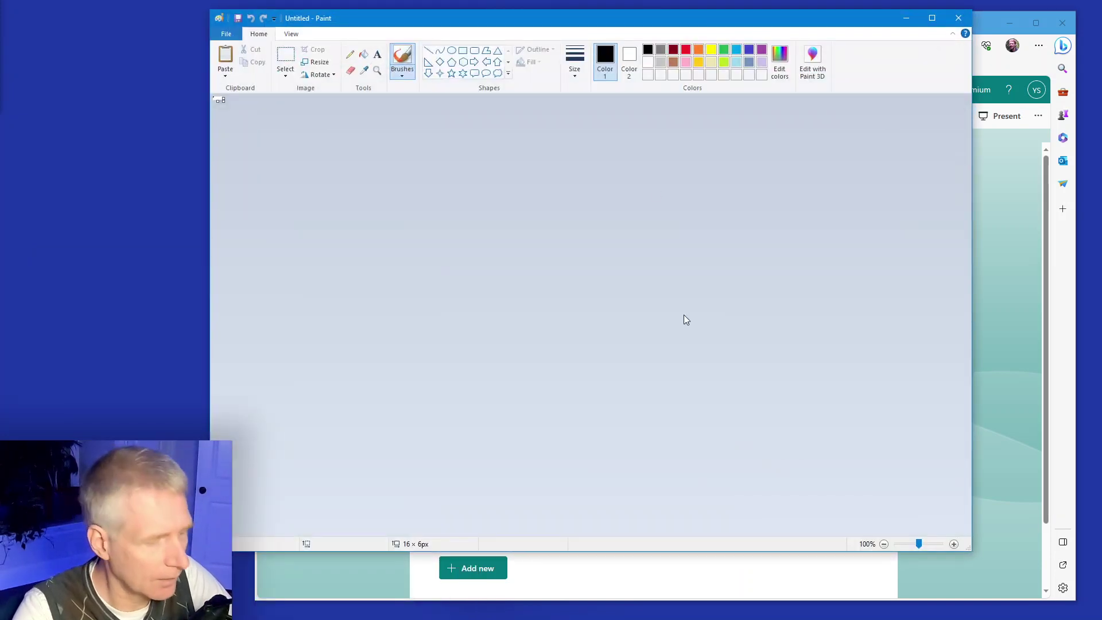
key(ctrl+v)
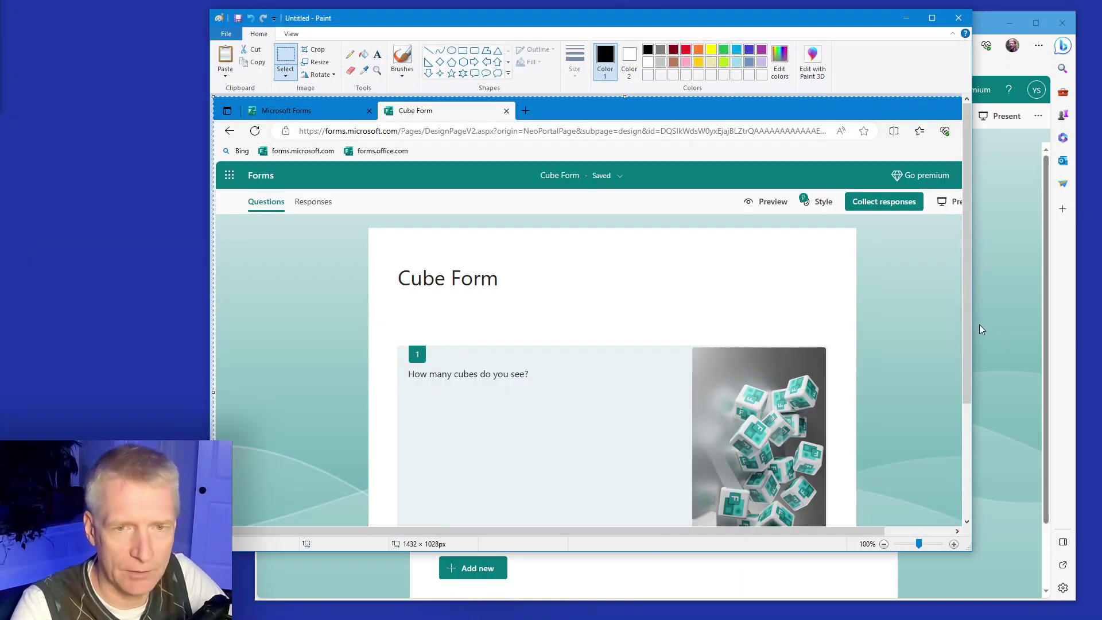
Crop the screenshot to the 747 × 417 px question card, then close Paint without saving
drag(966, 327, 972, 411)
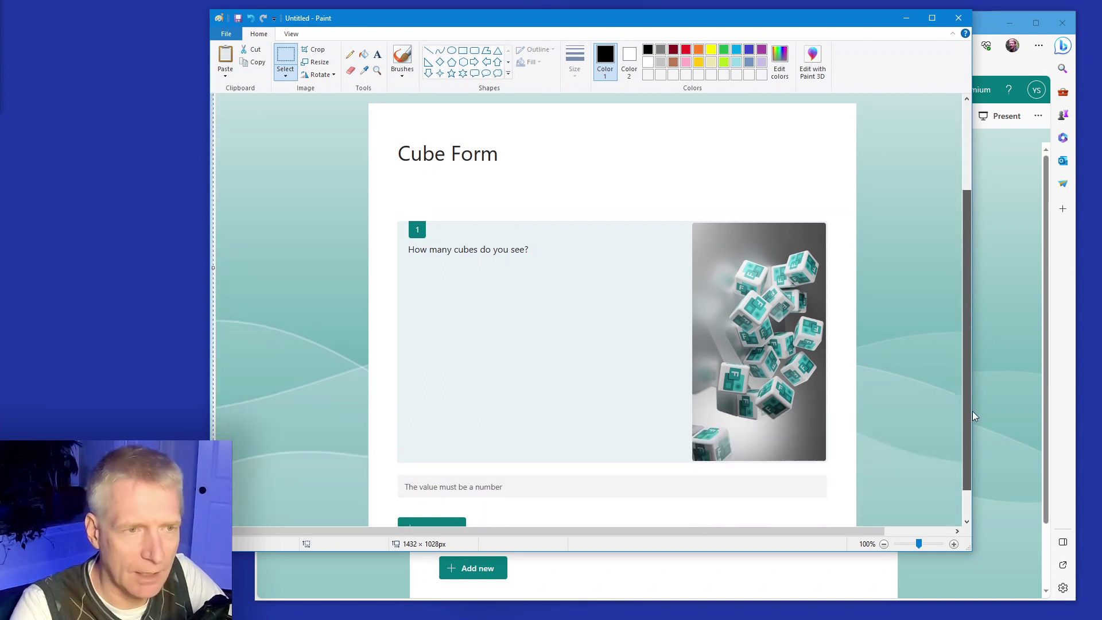
click(281, 56)
drag(397, 220, 827, 459)
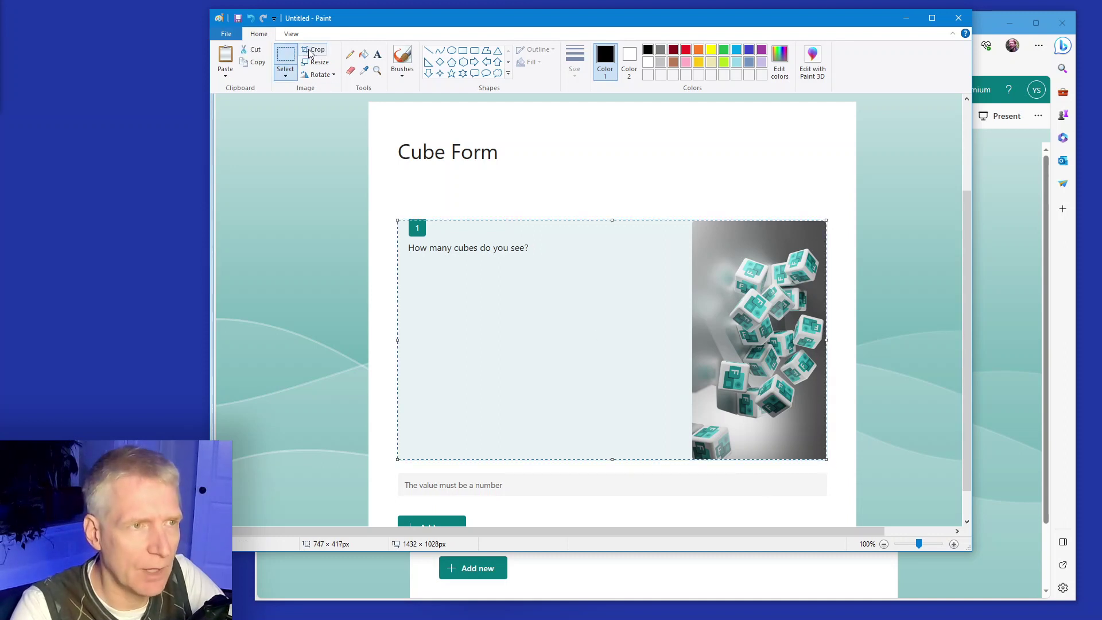
click(314, 49)
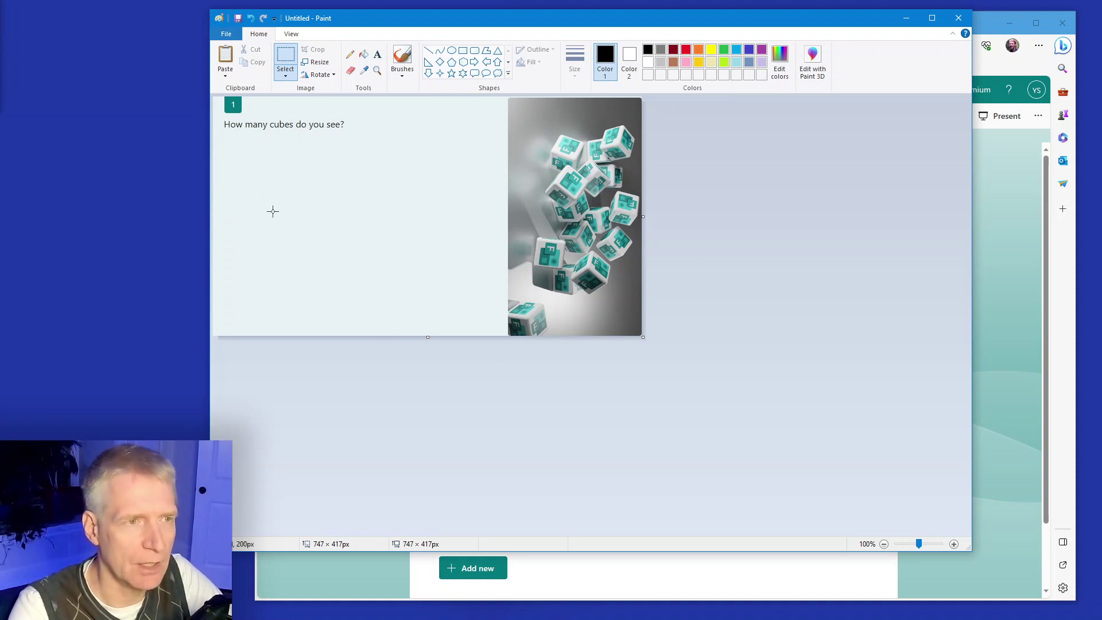
click(959, 19)
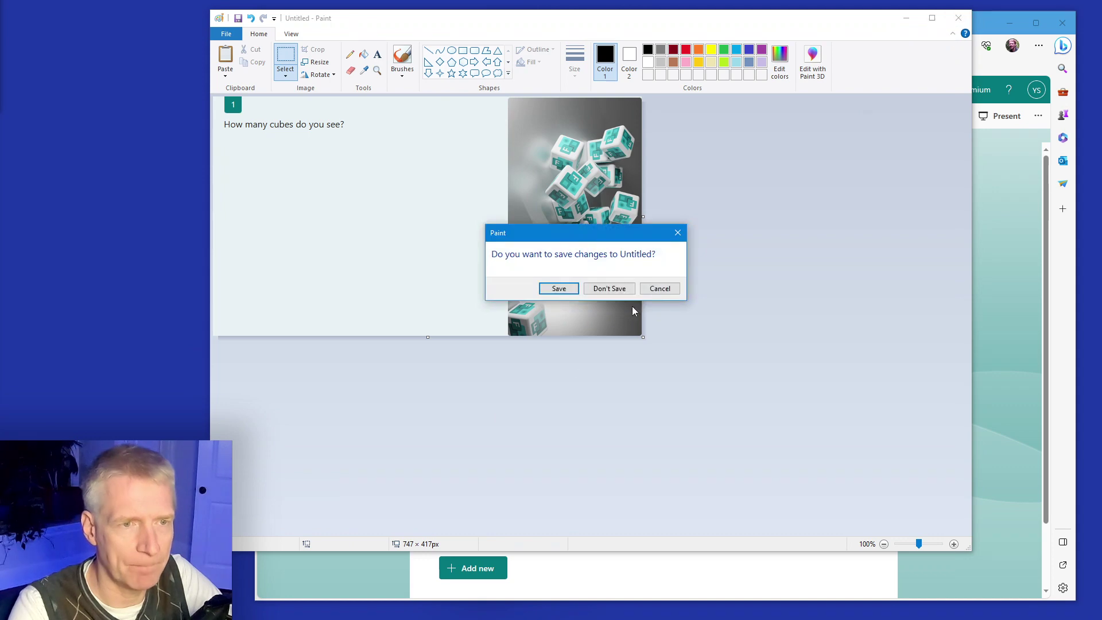
click(622, 290)
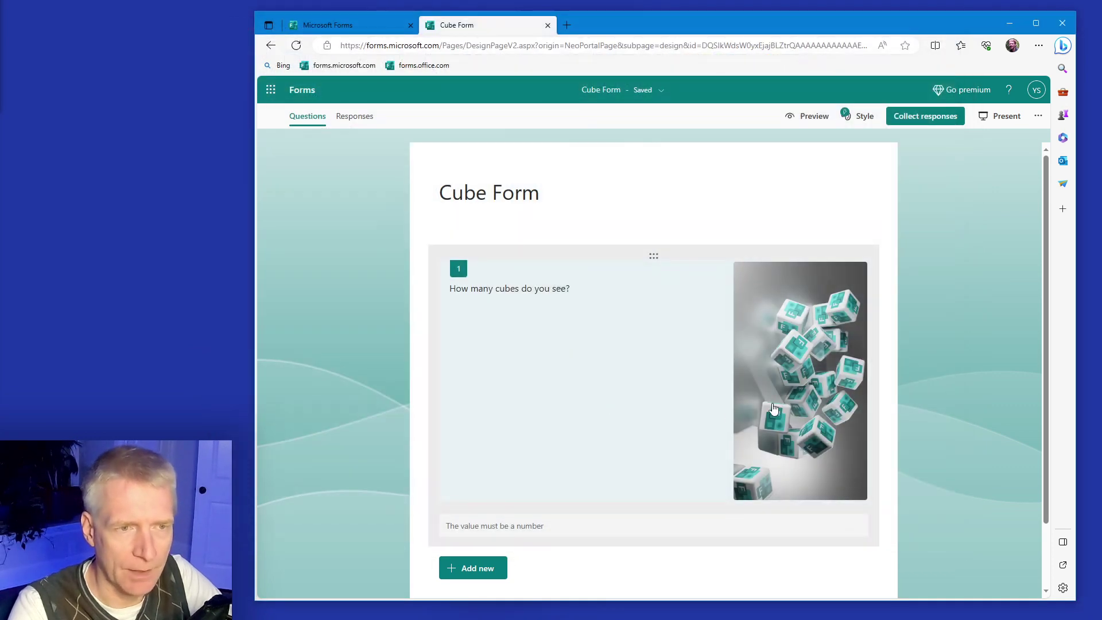
Delete the cube image from question 1 and choose to insert a video instead
click(773, 408)
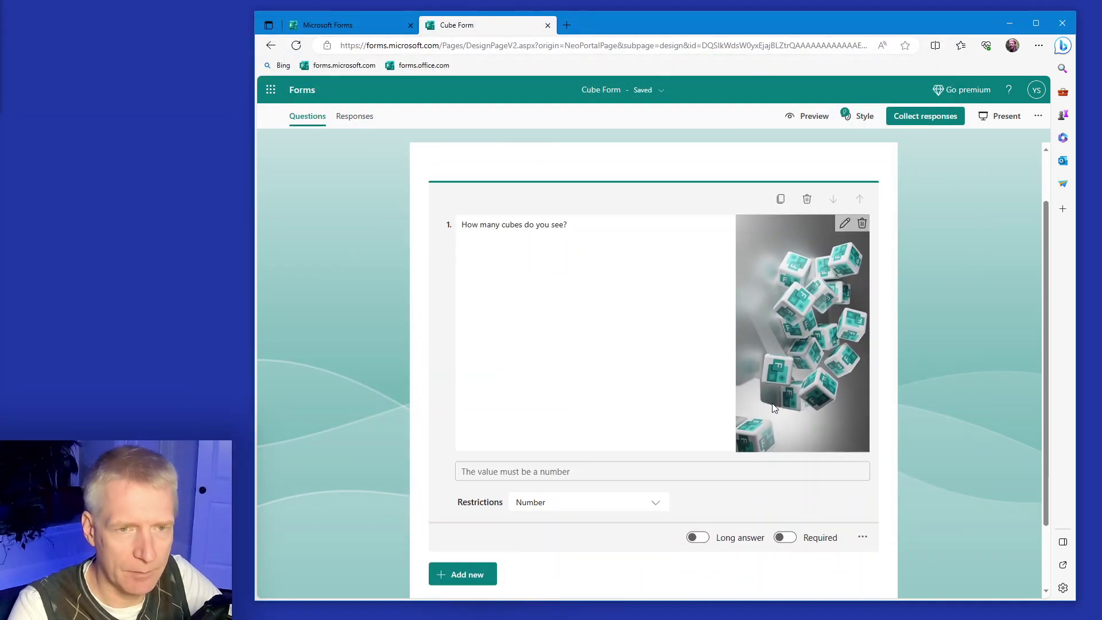
click(863, 218)
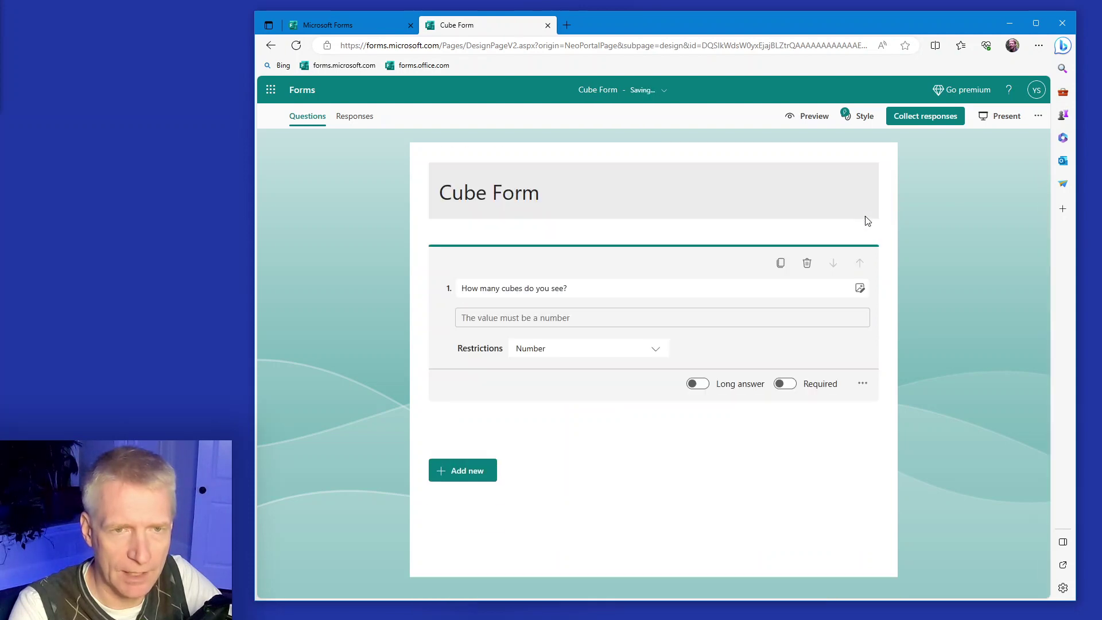
click(860, 289)
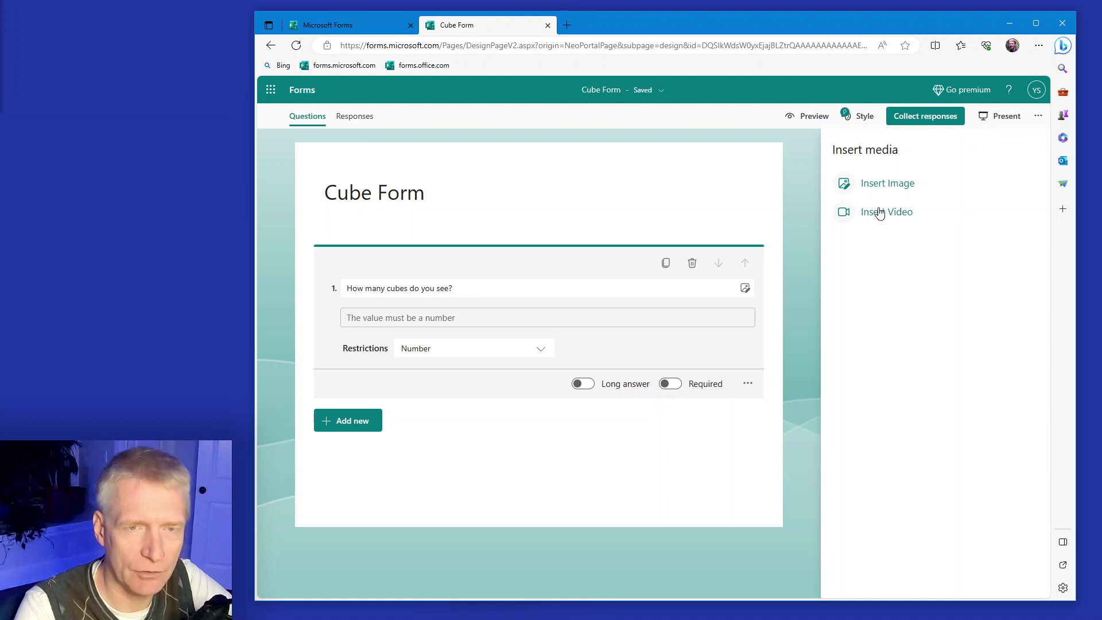
click(880, 213)
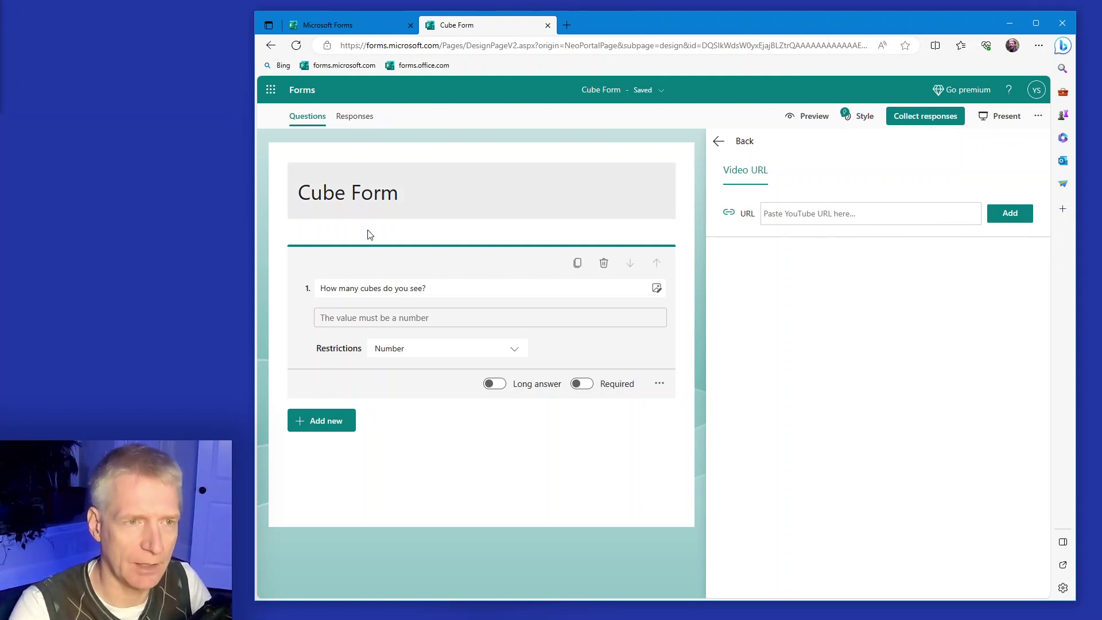
Paste the 'Microsoft Forms Blocks' YouTube link and add the video to the question
click(392, 287)
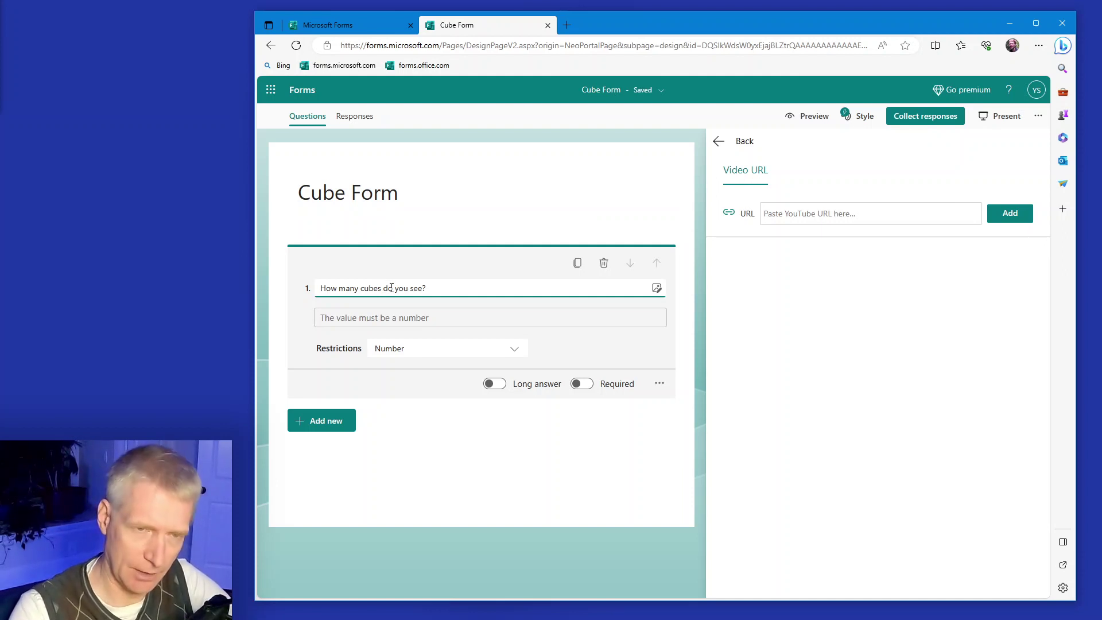
key(alt+Tab)
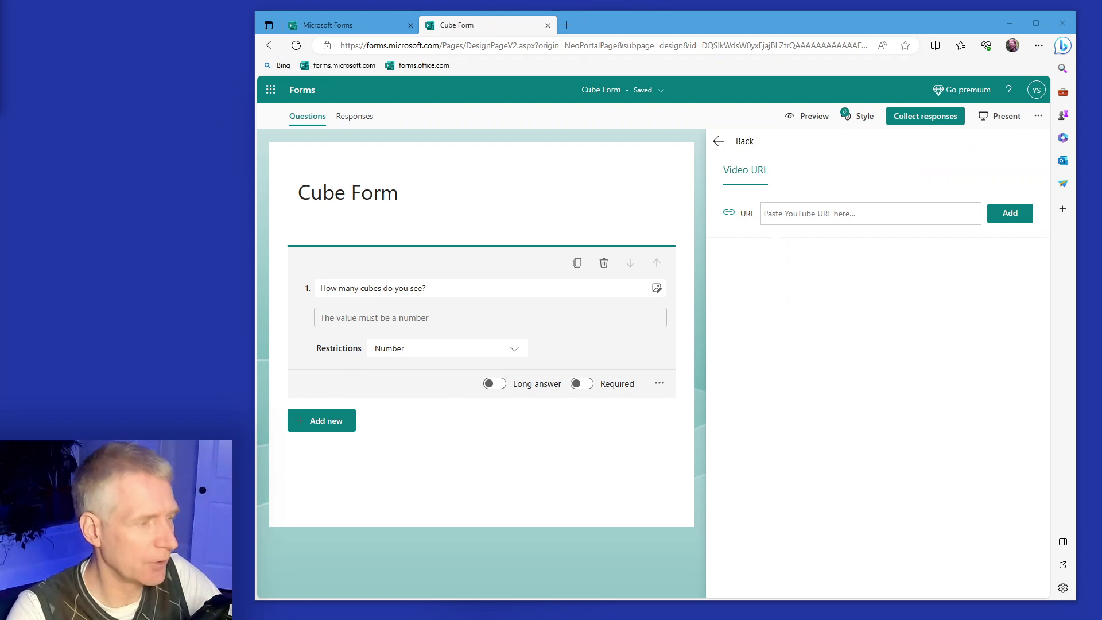
click(848, 217)
text(https://youtu.be/gDkNS-K4KvQ)
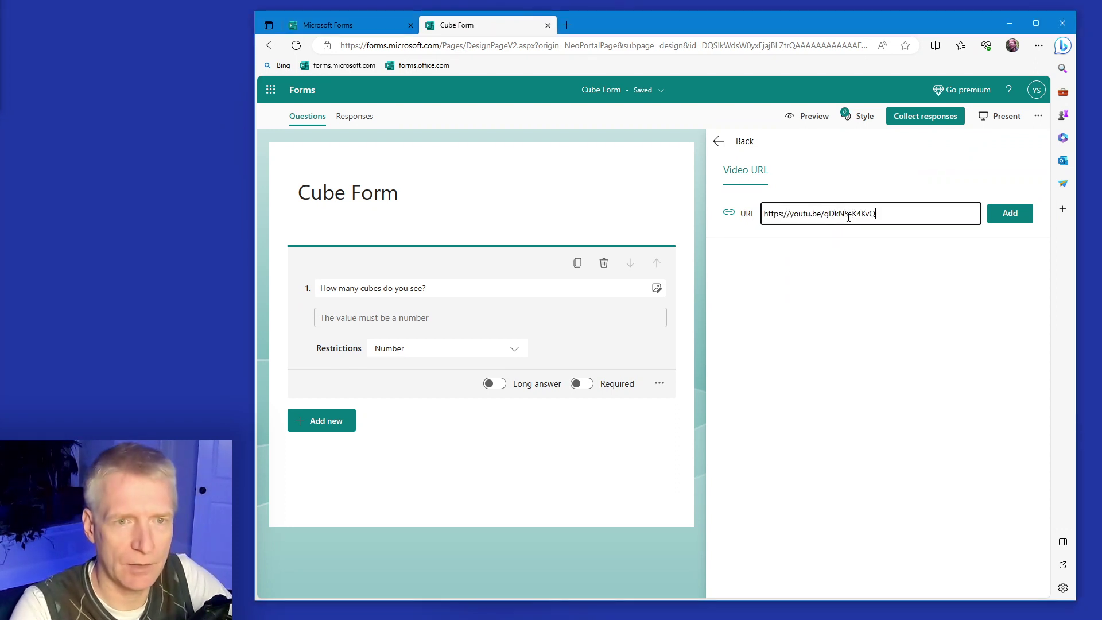
click(1010, 214)
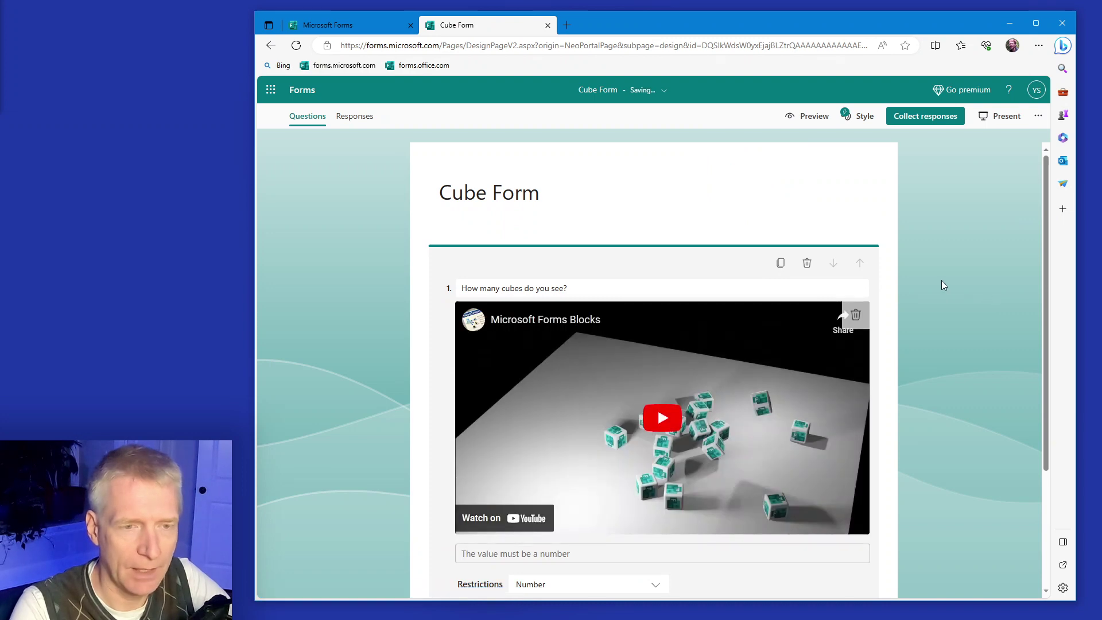
click(665, 419)
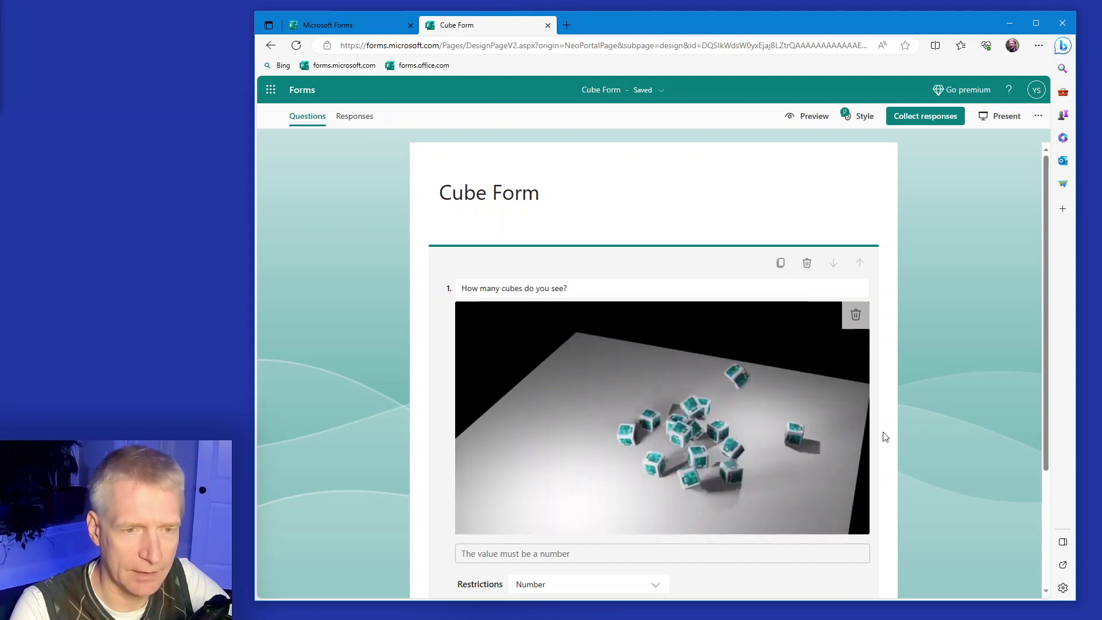
scroll(910, 422, down, 2)
scroll(910, 423, up, 2)
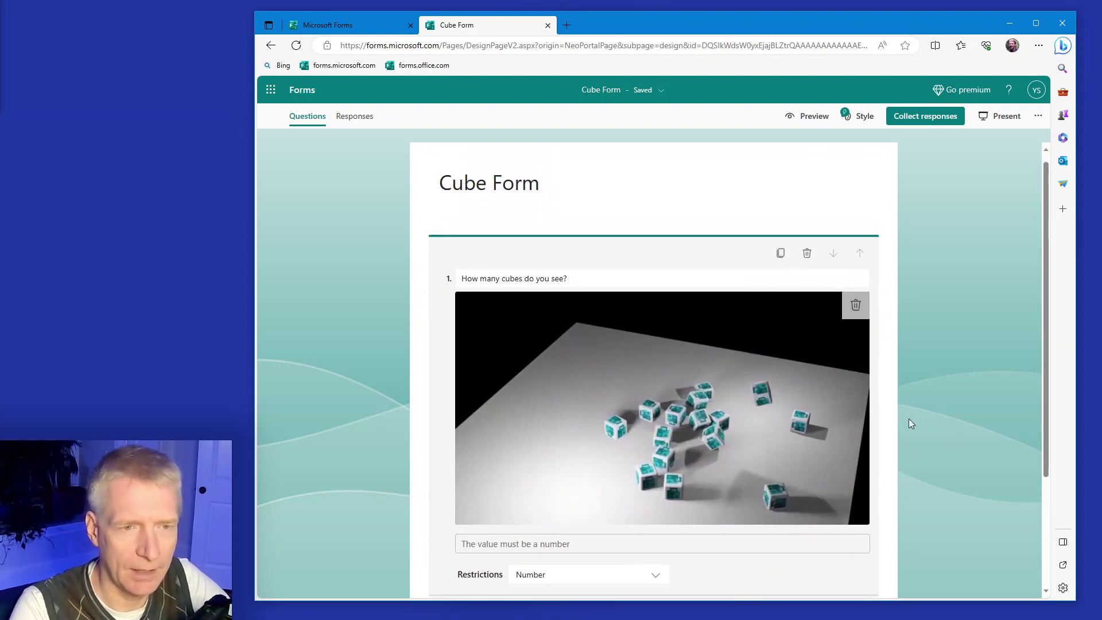
scroll(953, 400, down, 1)
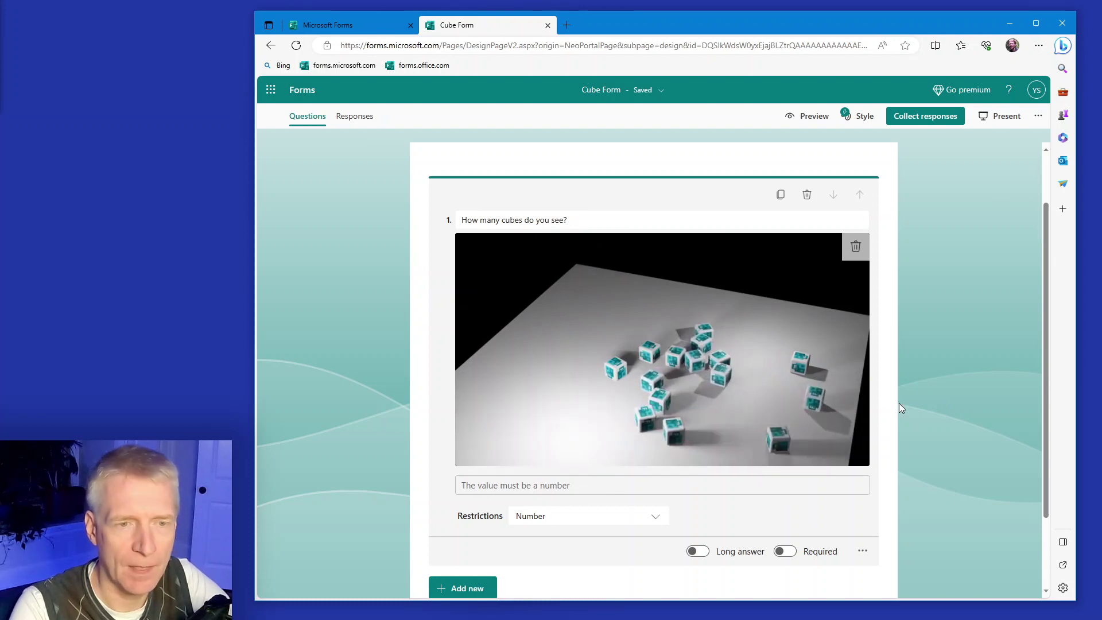
scroll(921, 388, down, 1)
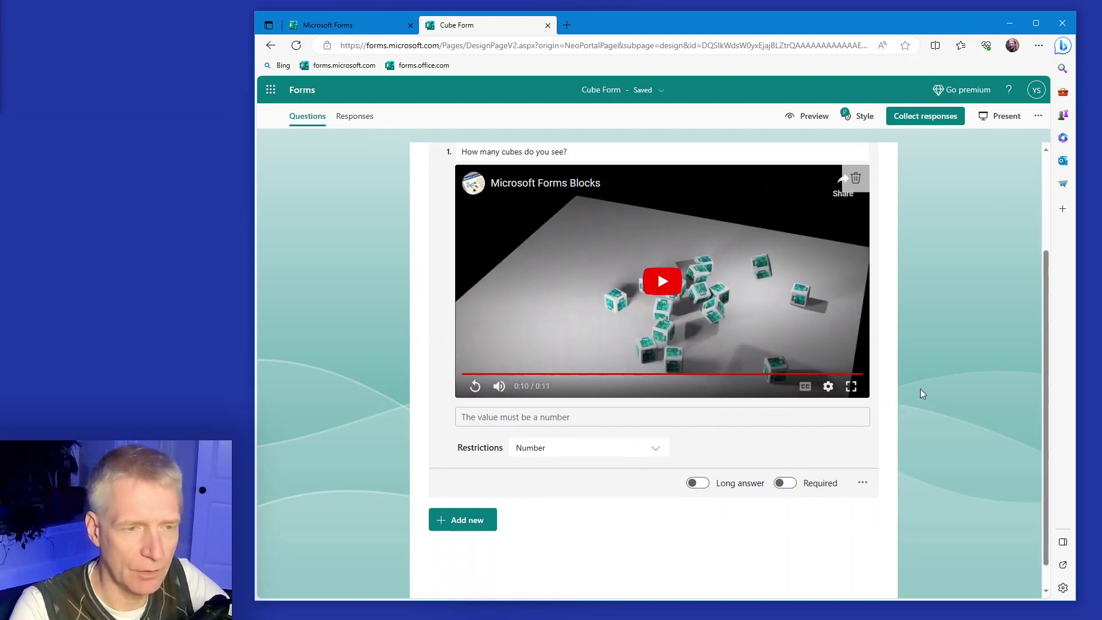
click(822, 115)
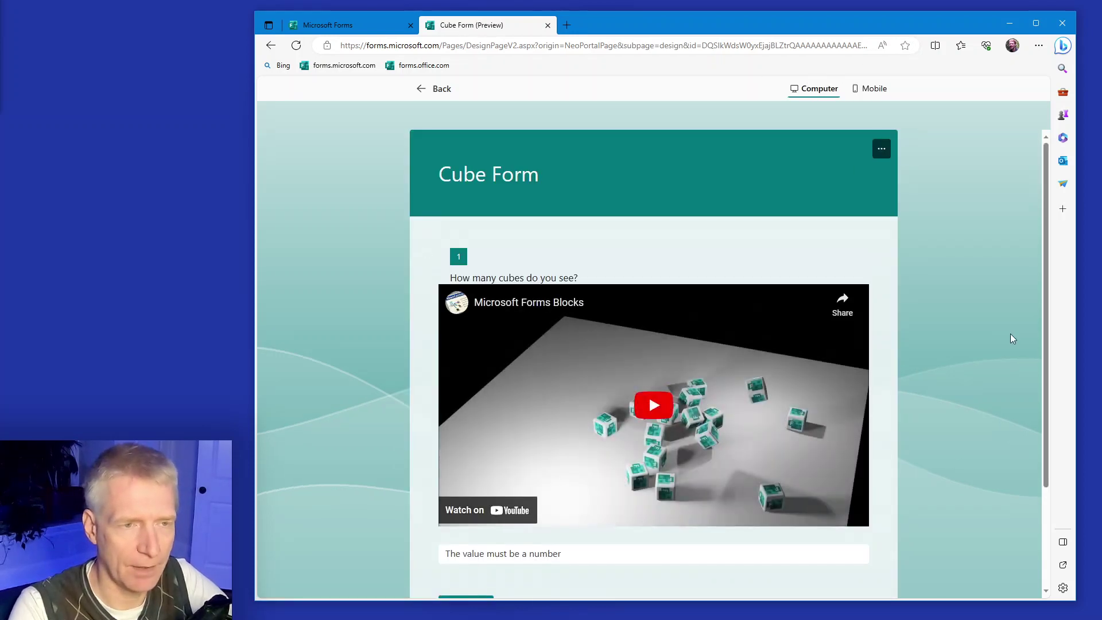
scroll(953, 335, down, 2)
scroll(952, 335, up, 2)
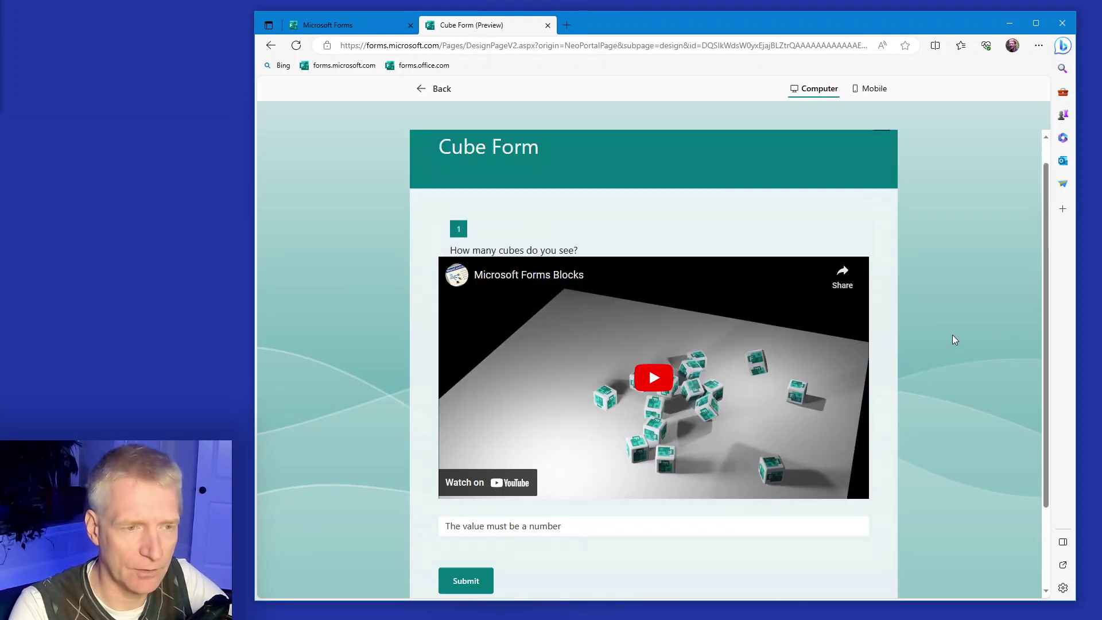
click(568, 485)
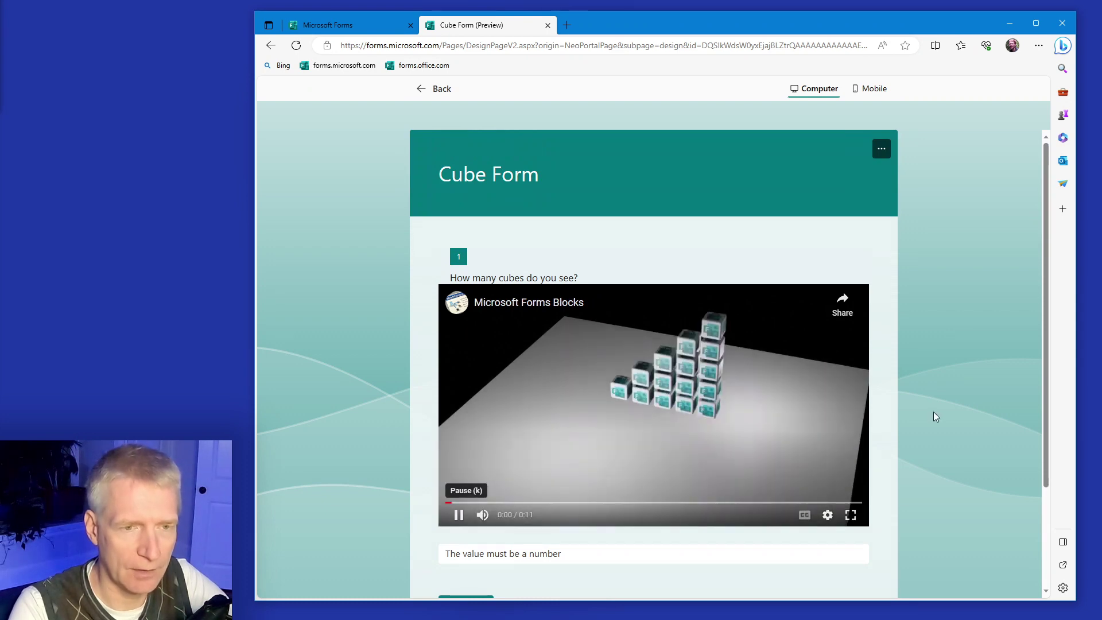
scroll(934, 412, down, 1)
click(554, 484)
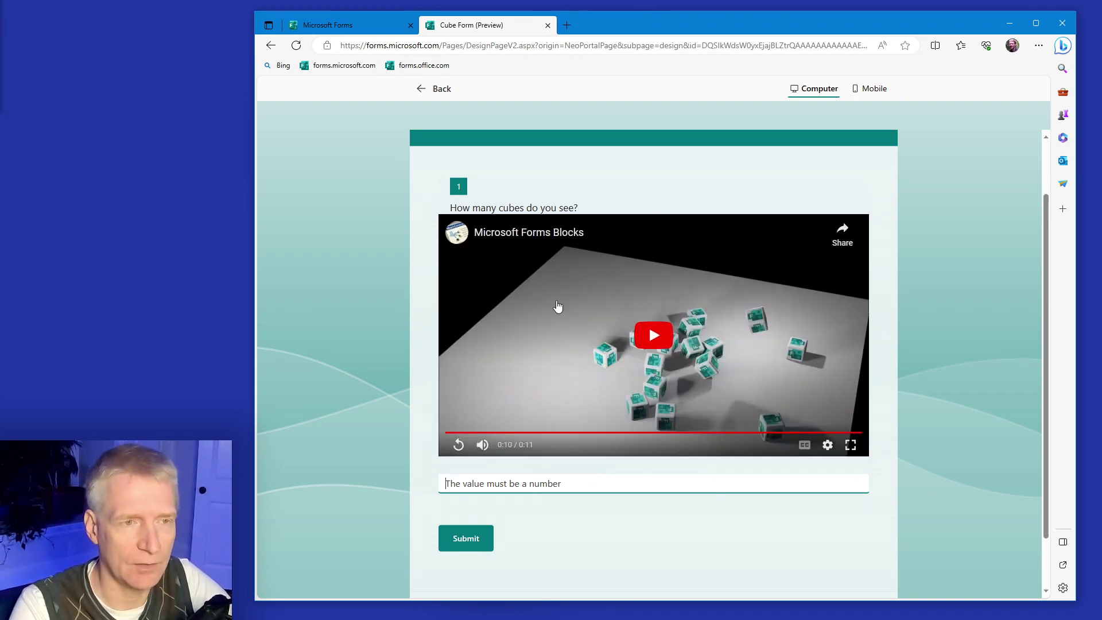
click(435, 92)
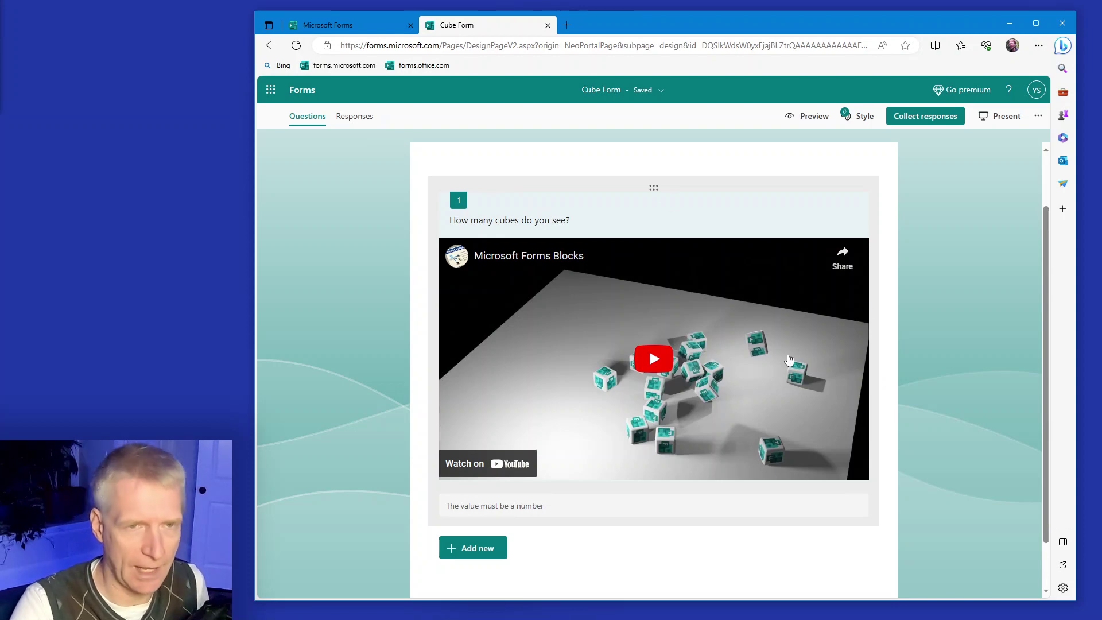
click(670, 363)
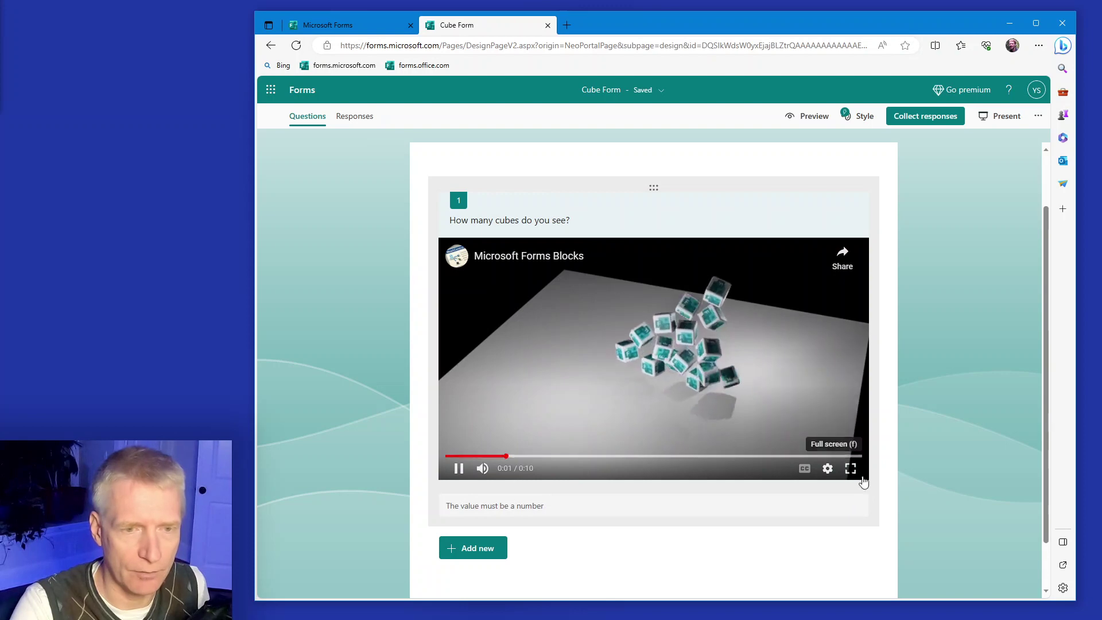
click(480, 413)
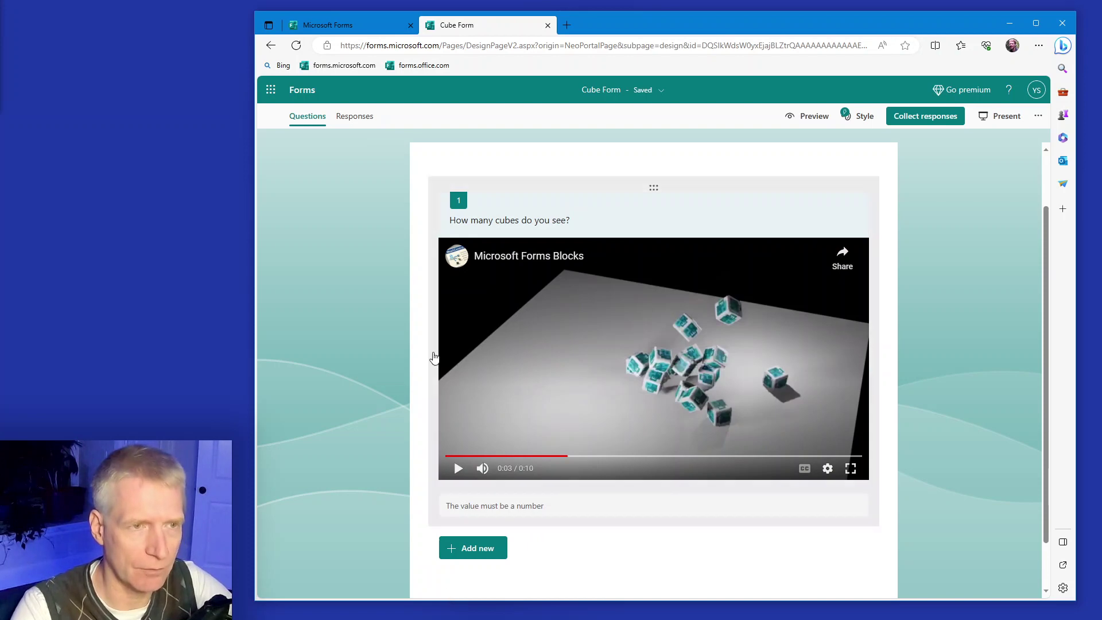
scroll(443, 476, down, 1)
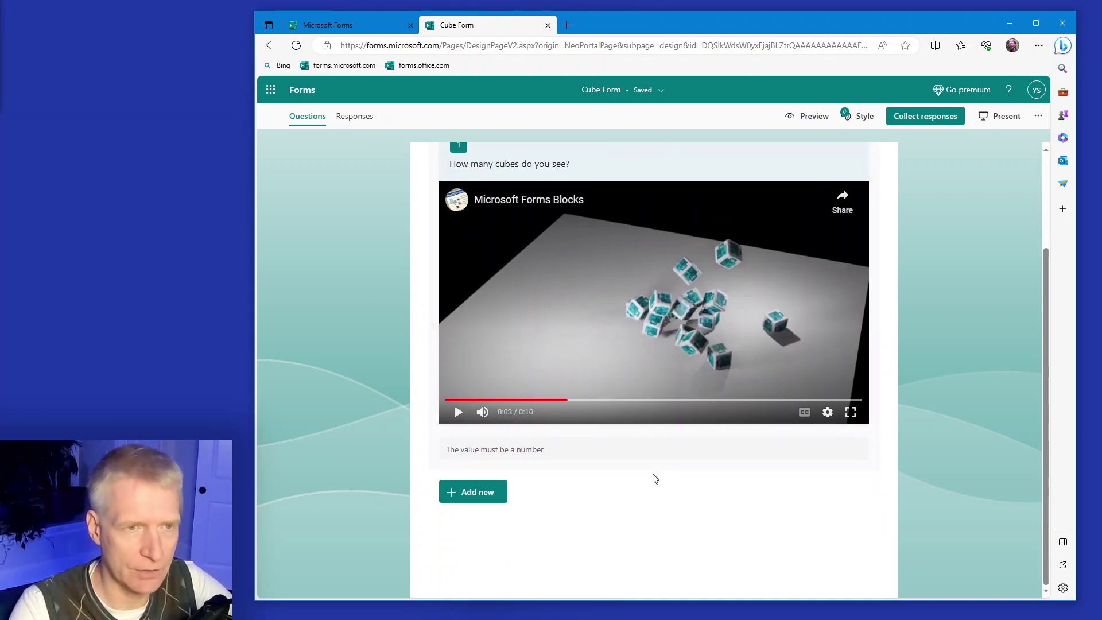
scroll(842, 492, up, 2)
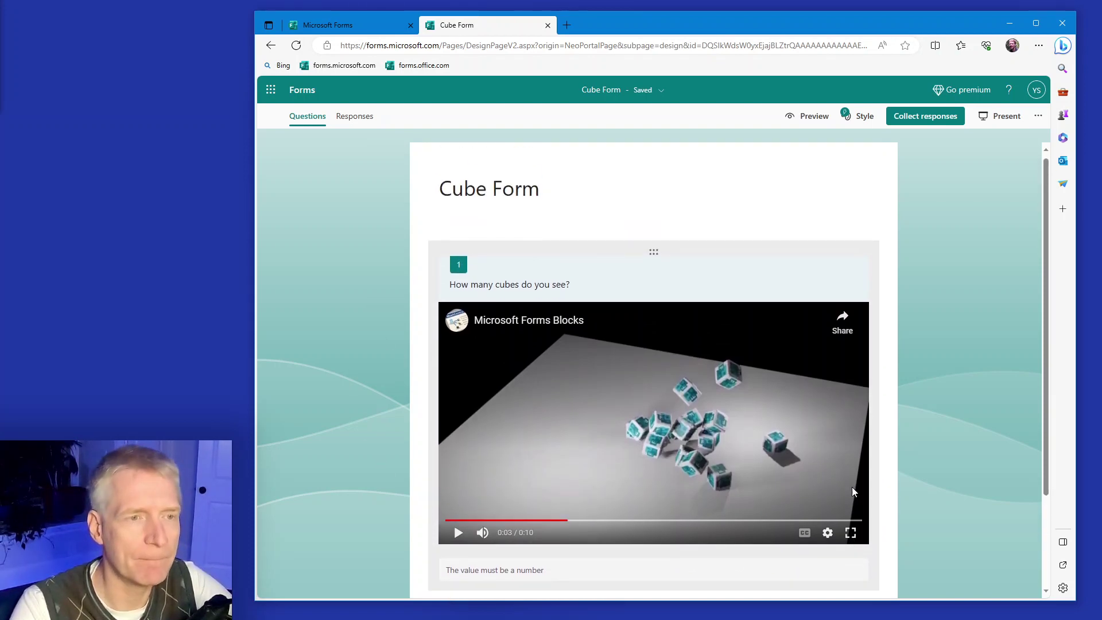
scroll(852, 492, down, 1)
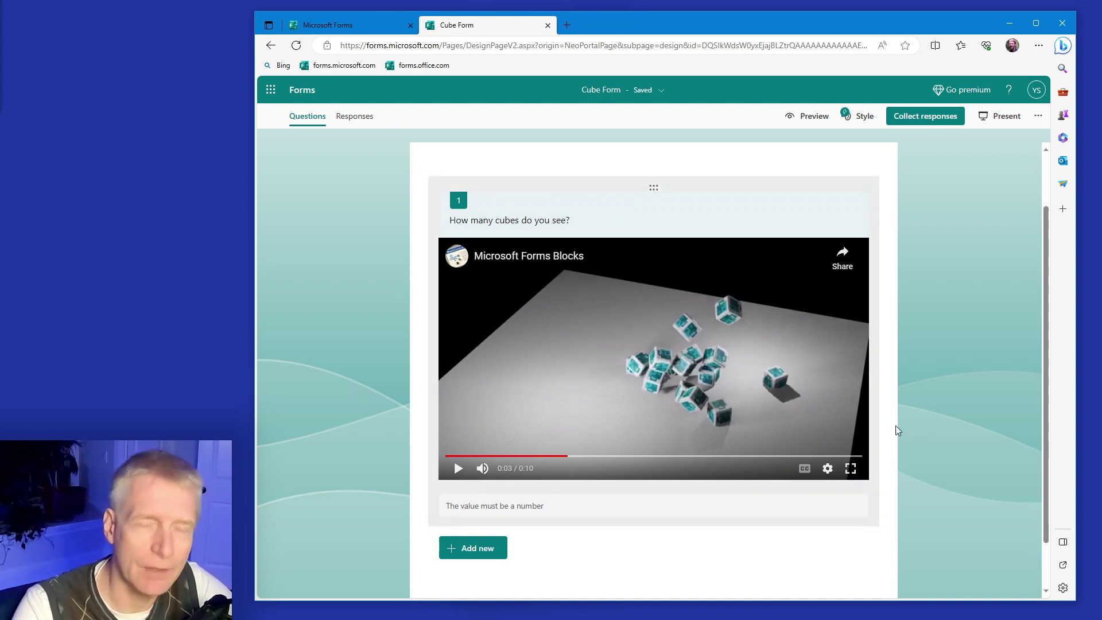
Create a customized theme with the uploaded Image1.png as its background
click(865, 118)
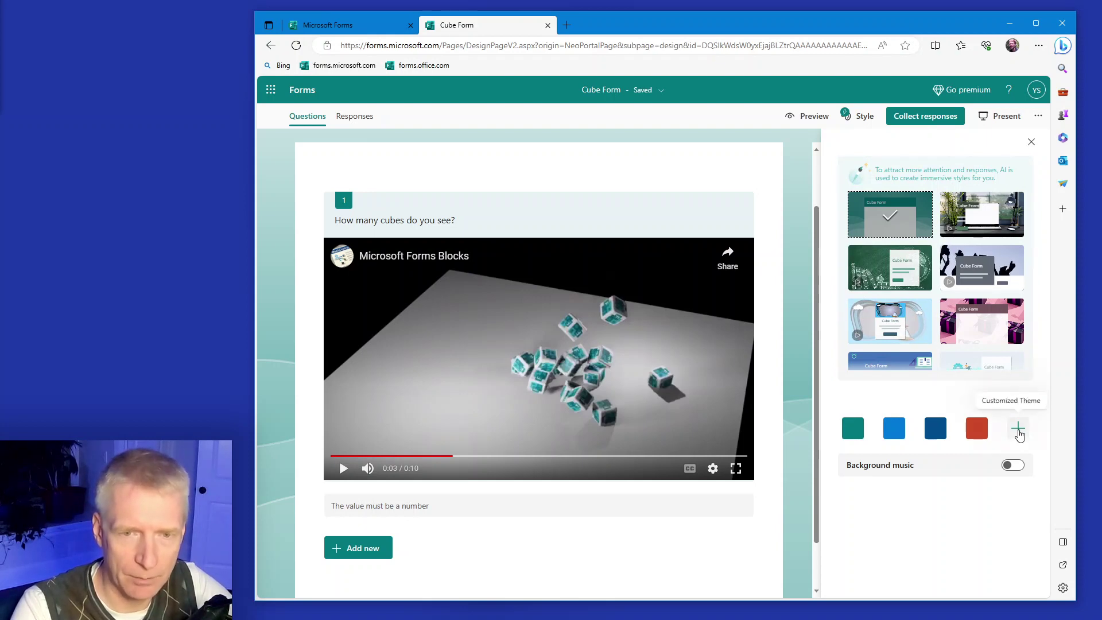
click(1018, 430)
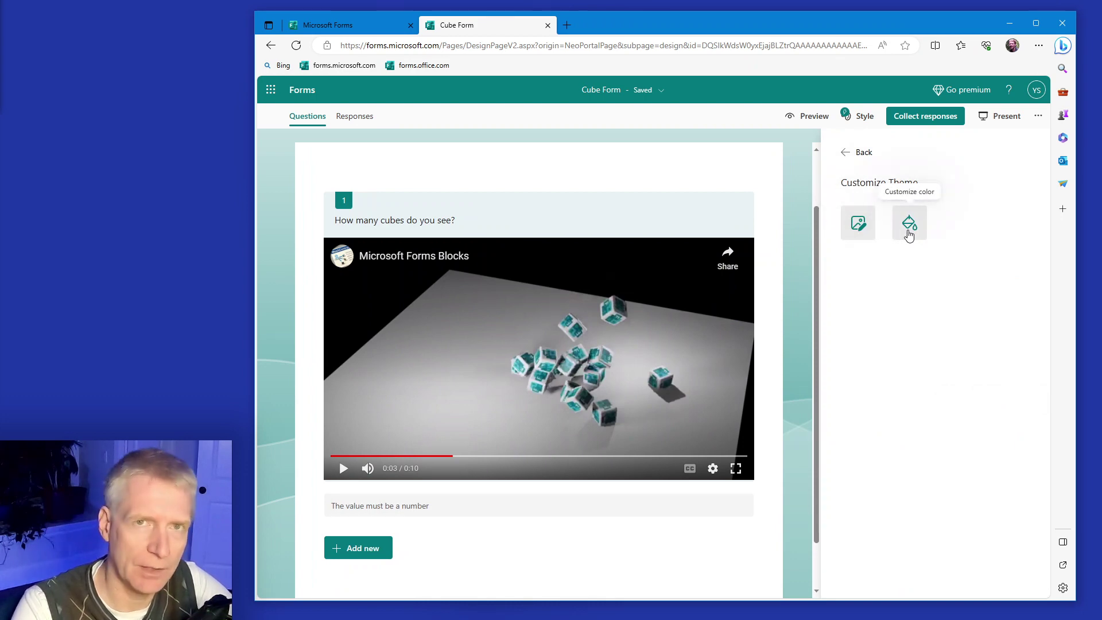
click(850, 233)
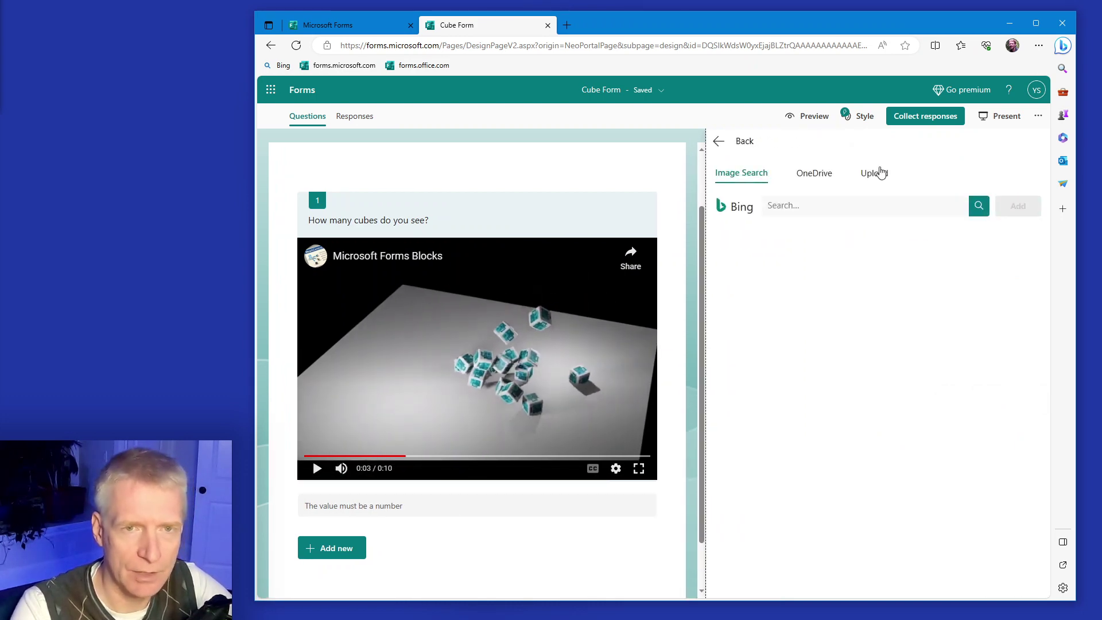
click(878, 172)
click(761, 113)
double_click(761, 113)
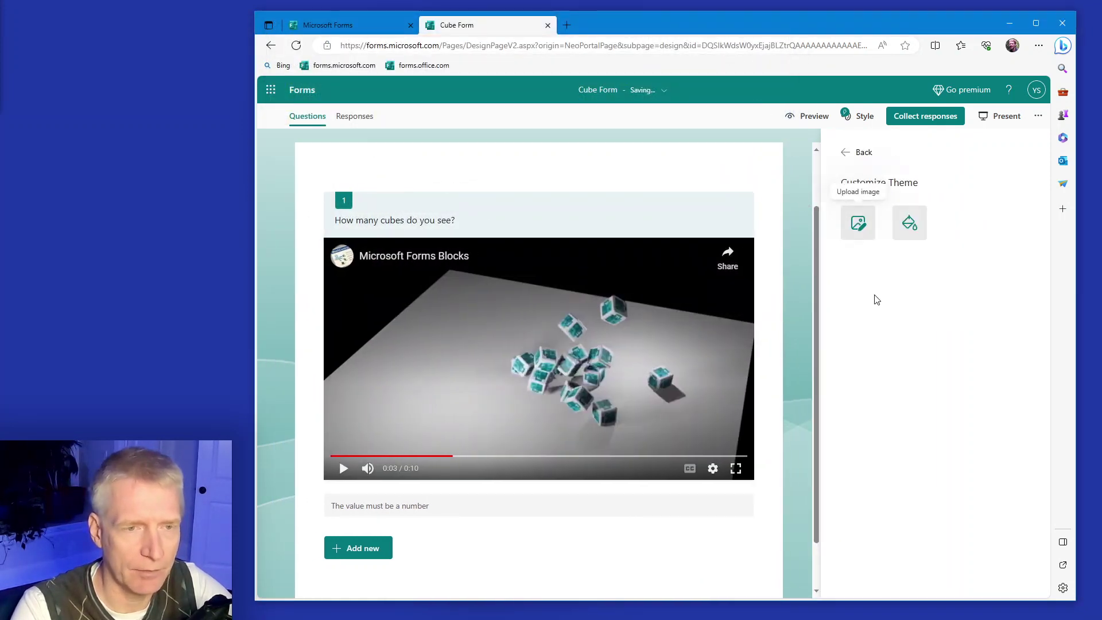
Return to the theme style list and briefly play, then pause, the embedded cubes video
click(846, 152)
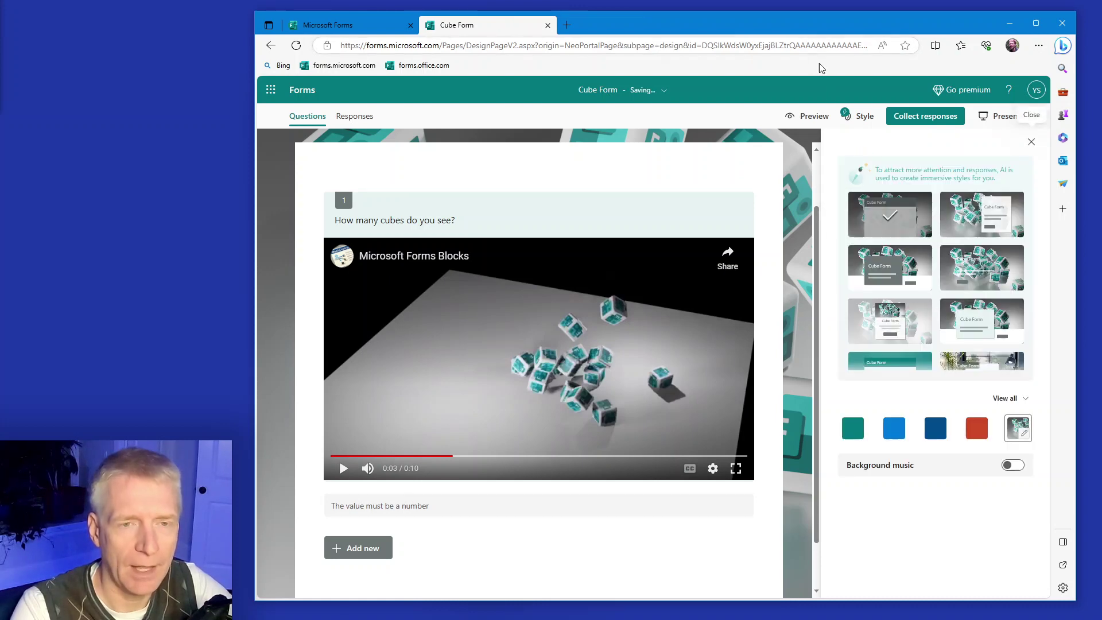
scroll(820, 225, up, 2)
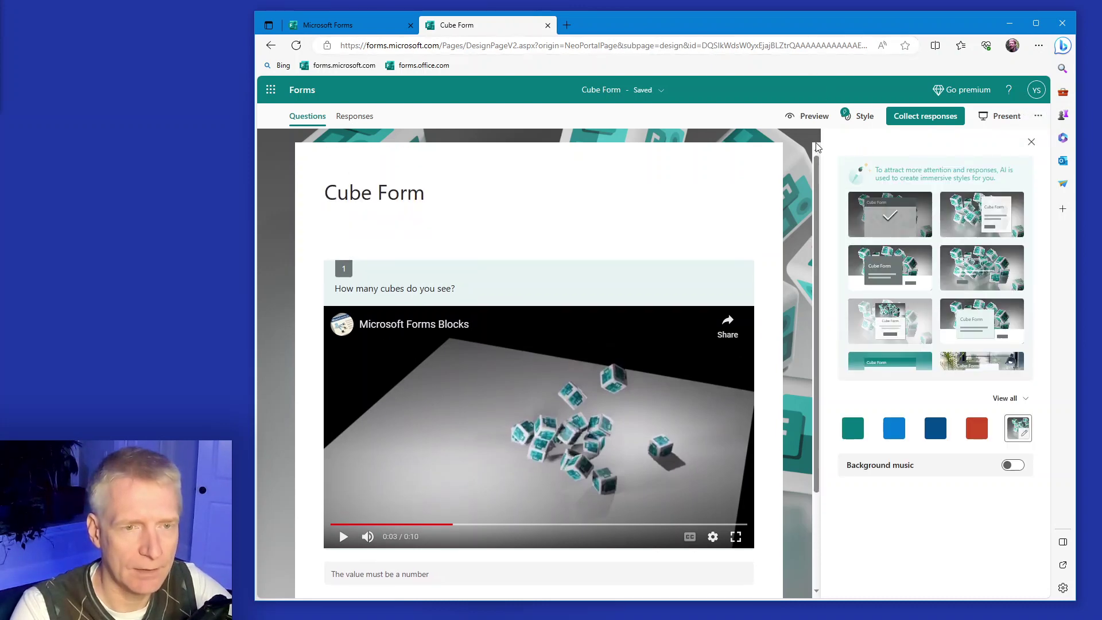
click(695, 366)
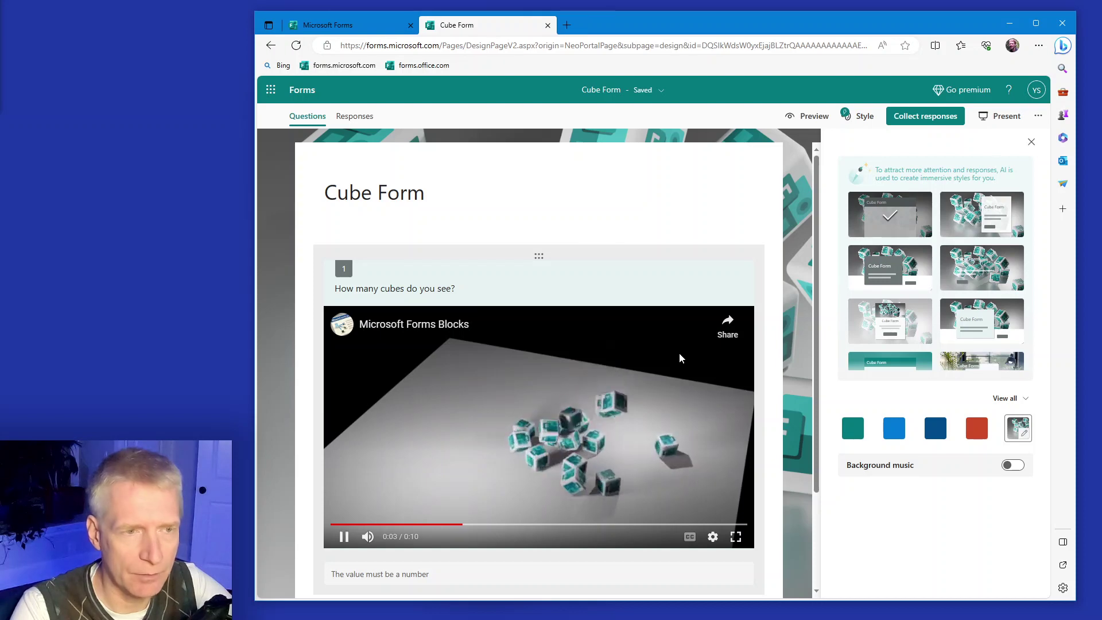
click(744, 368)
scroll(398, 221, down, 2)
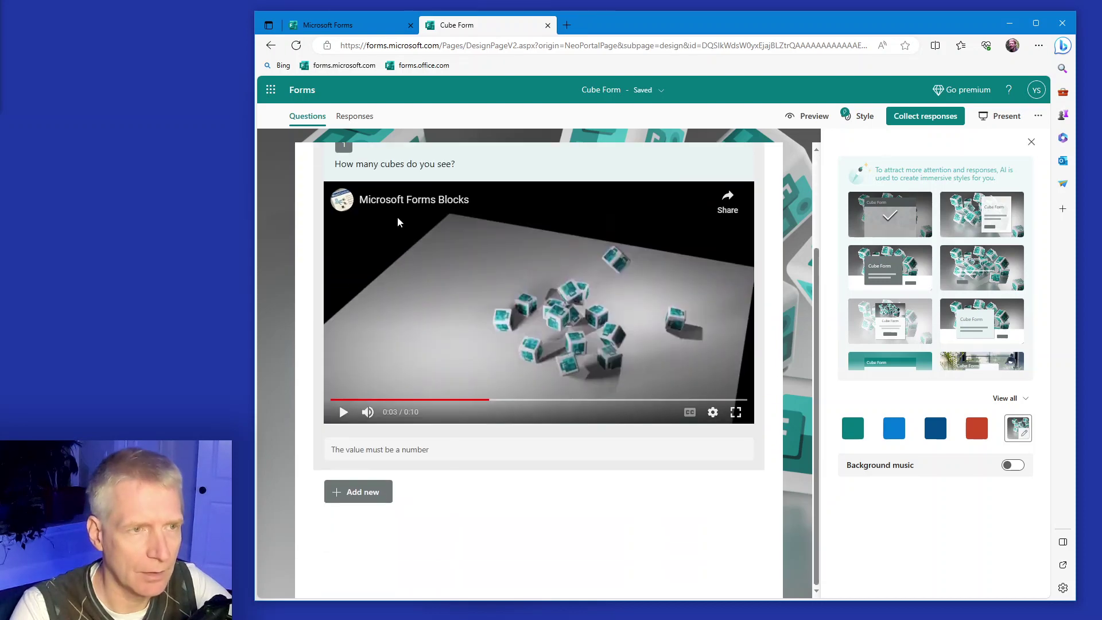
scroll(419, 236, up, 2)
Delete the video from question 1 and finish editing
click(425, 287)
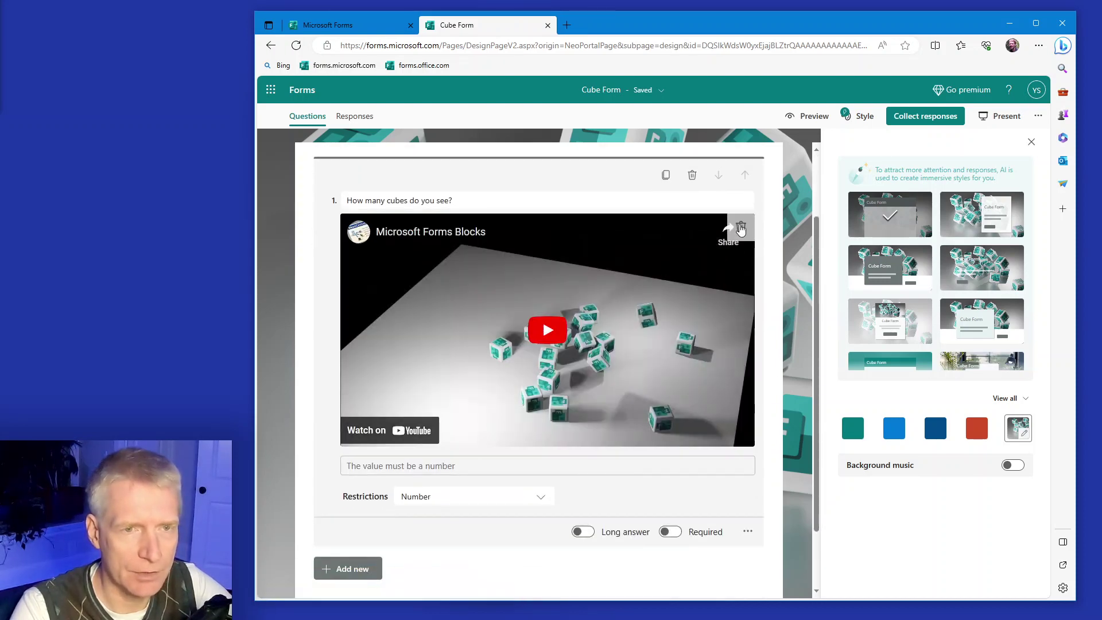
click(561, 177)
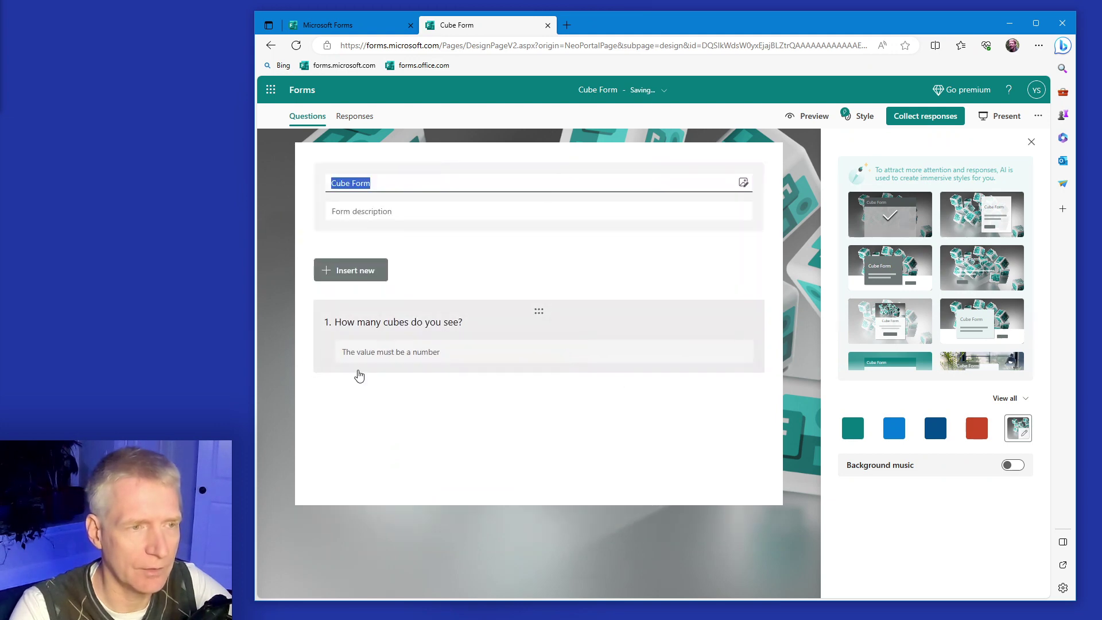
click(305, 354)
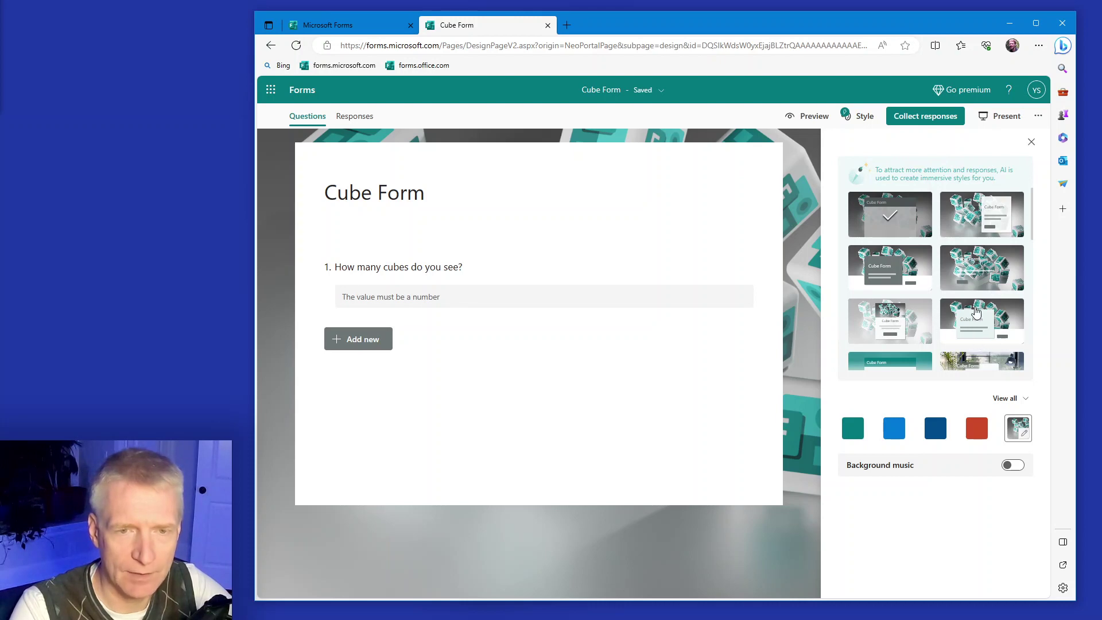
Try the first suggested styles, including the dark overlay card and full-bleed image header
scroll(976, 310, down, 4)
scroll(979, 287, up, 4)
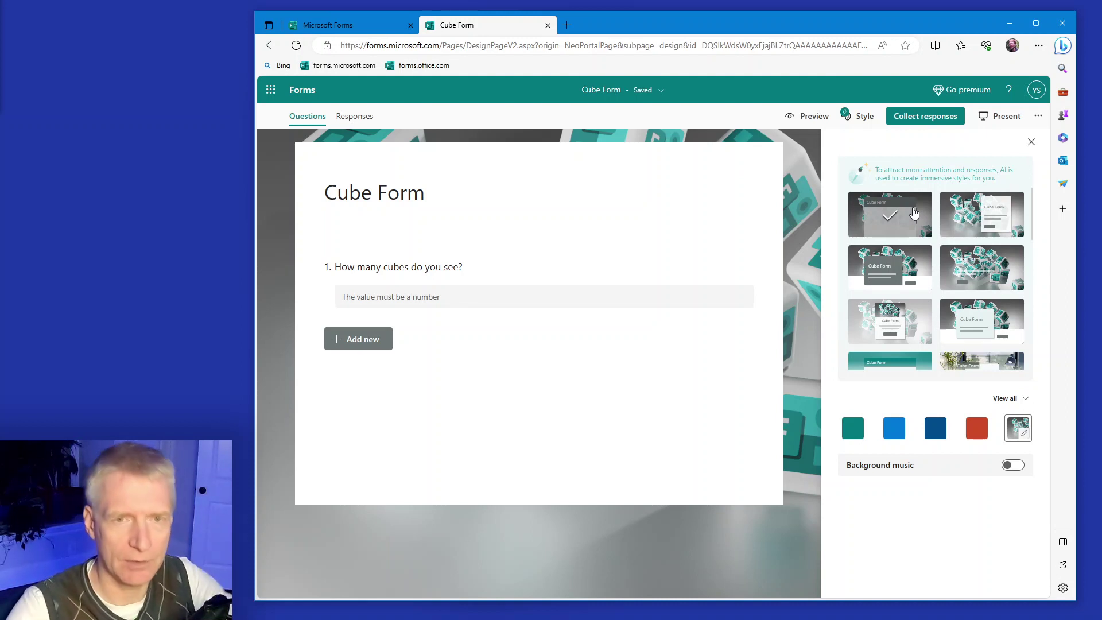
click(904, 214)
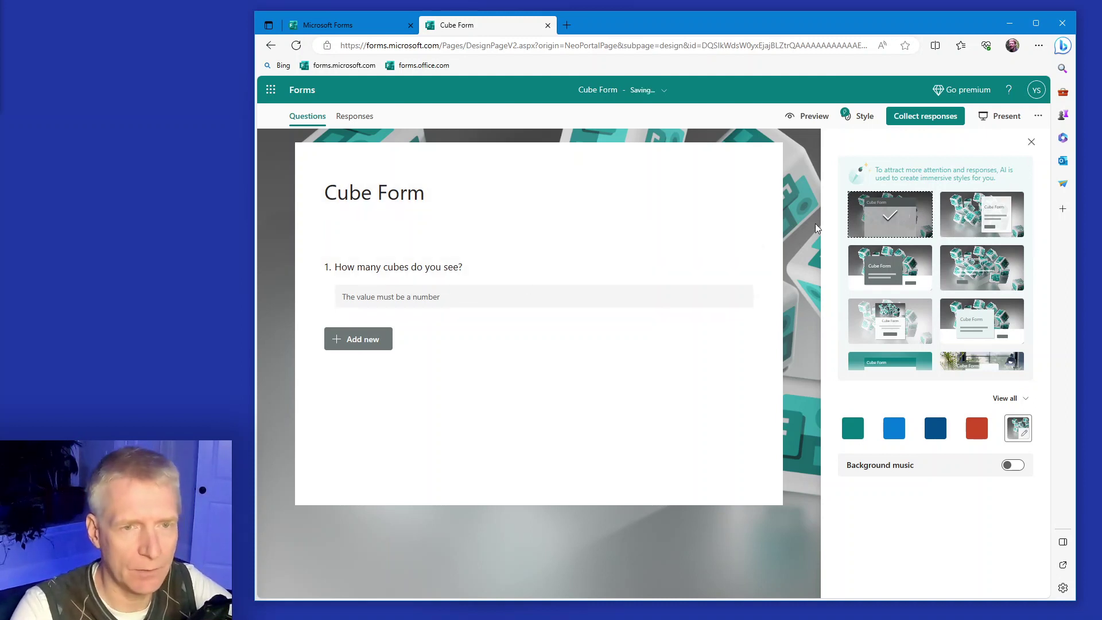
click(982, 217)
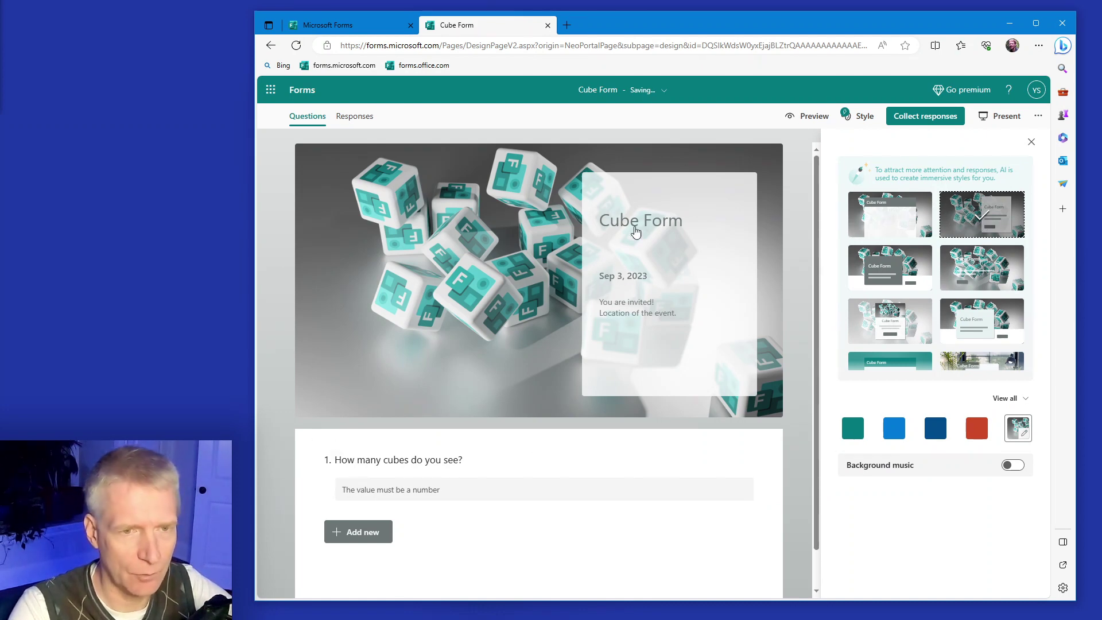
click(913, 271)
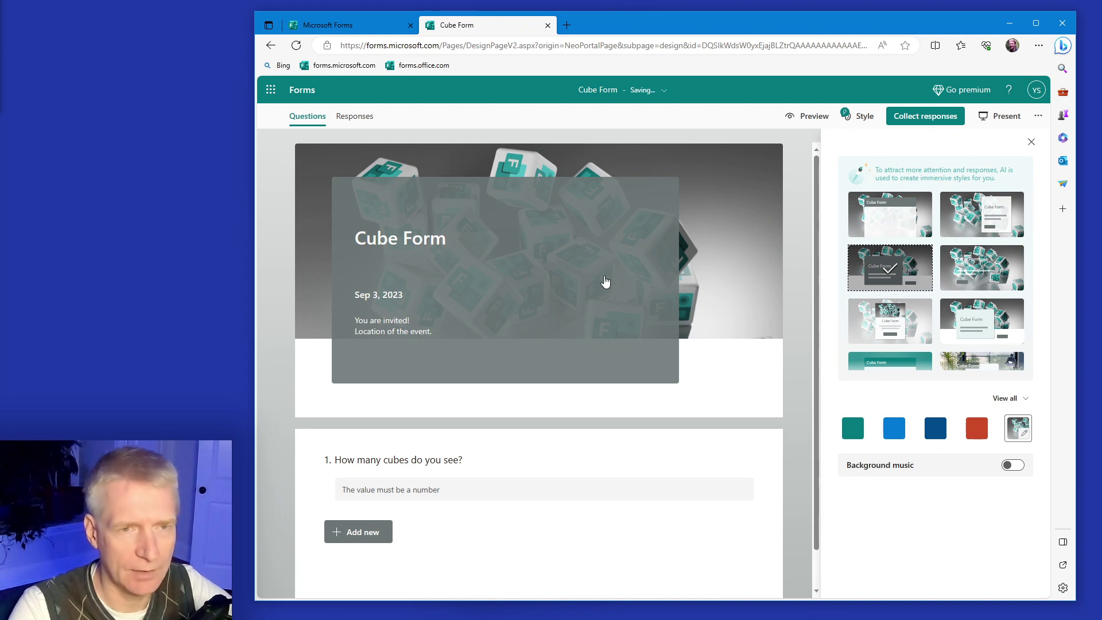
click(970, 272)
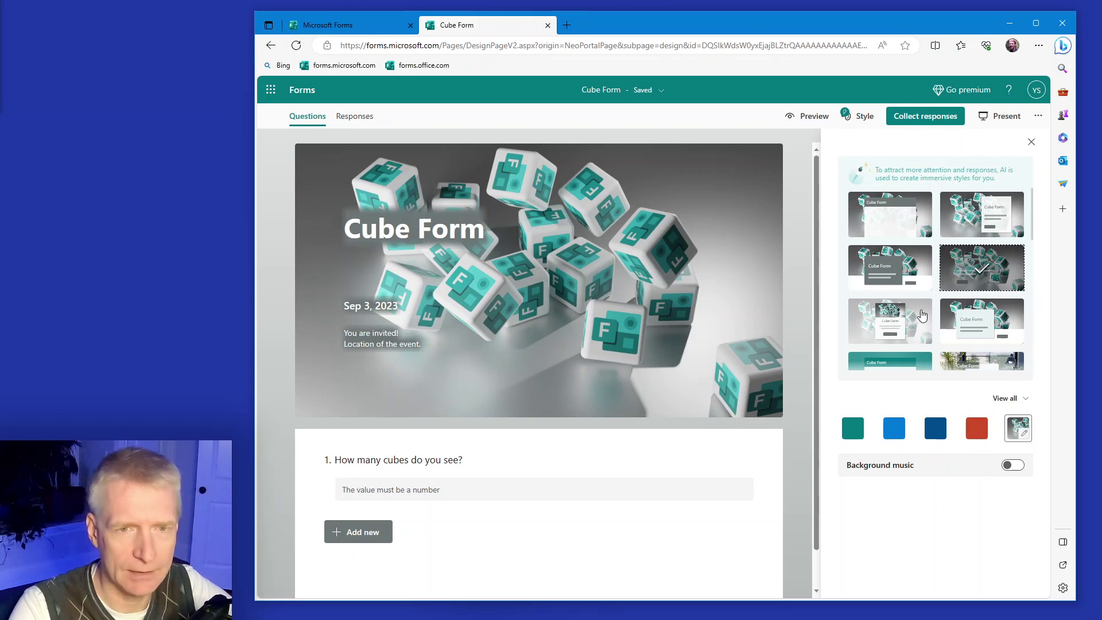
After trying two more styles, settle on the full cubes image header and preview the form
click(919, 320)
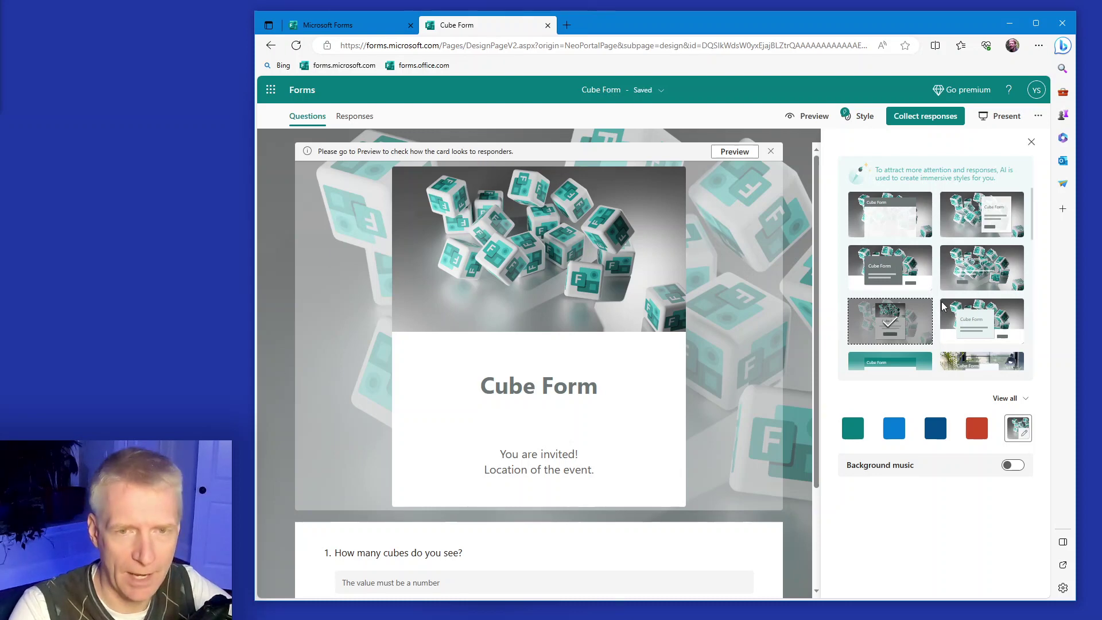
click(984, 308)
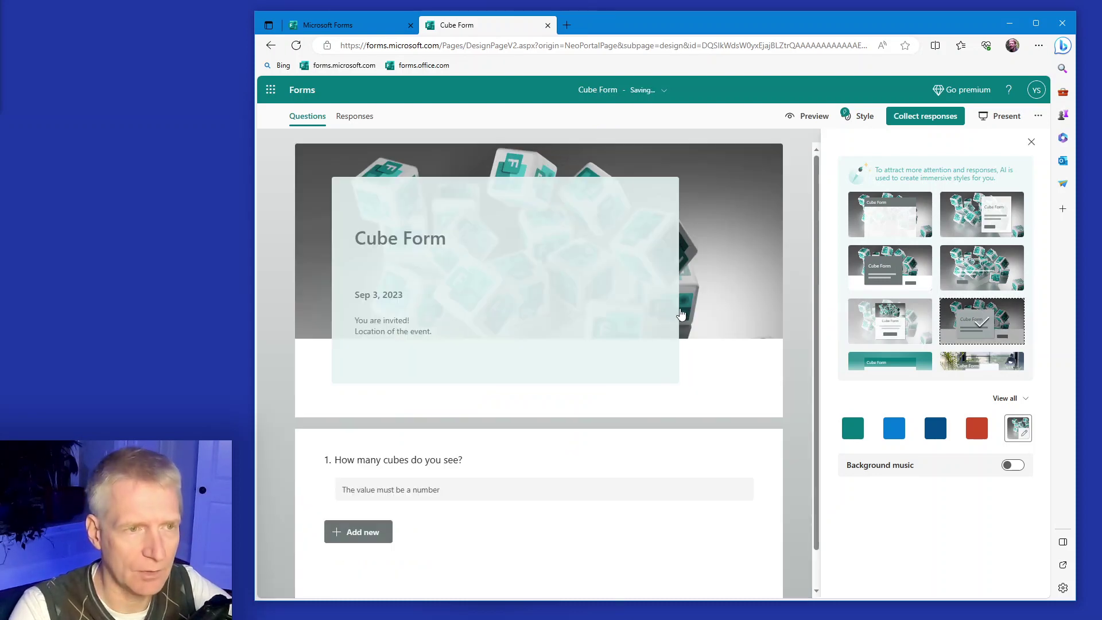
click(952, 266)
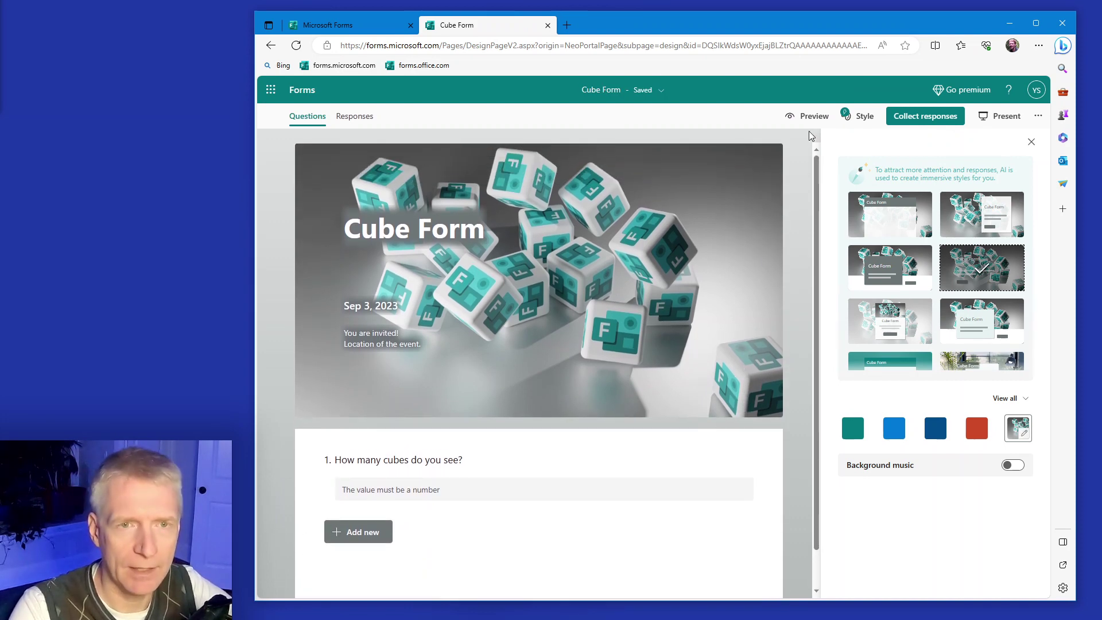
click(813, 116)
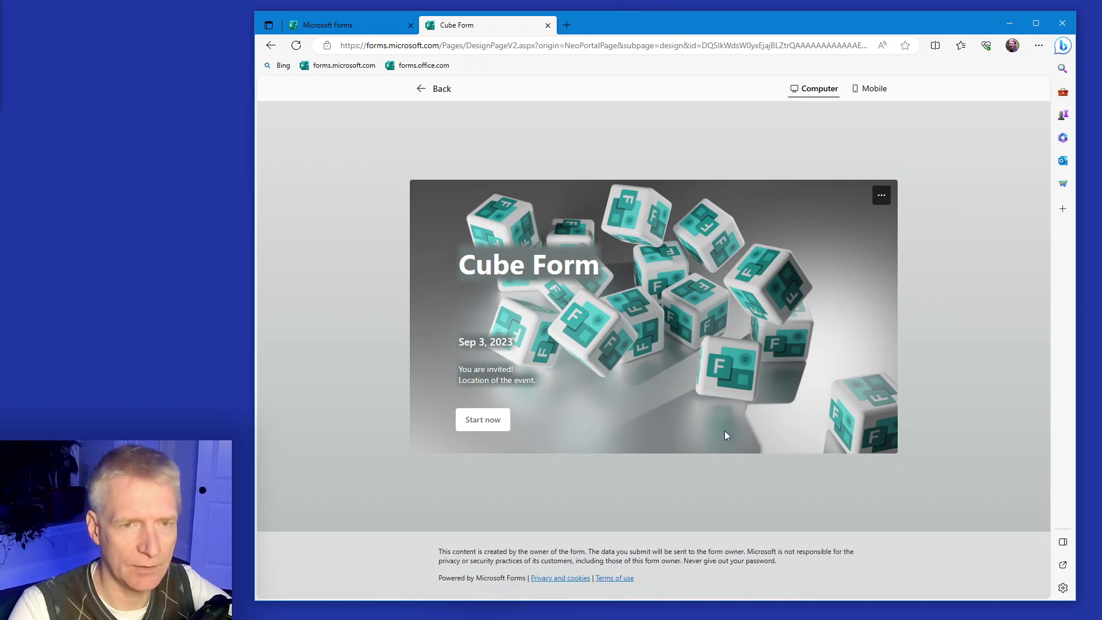
Apply the side title-card style over the cubes cover, check it in preview, and return to editing
click(425, 89)
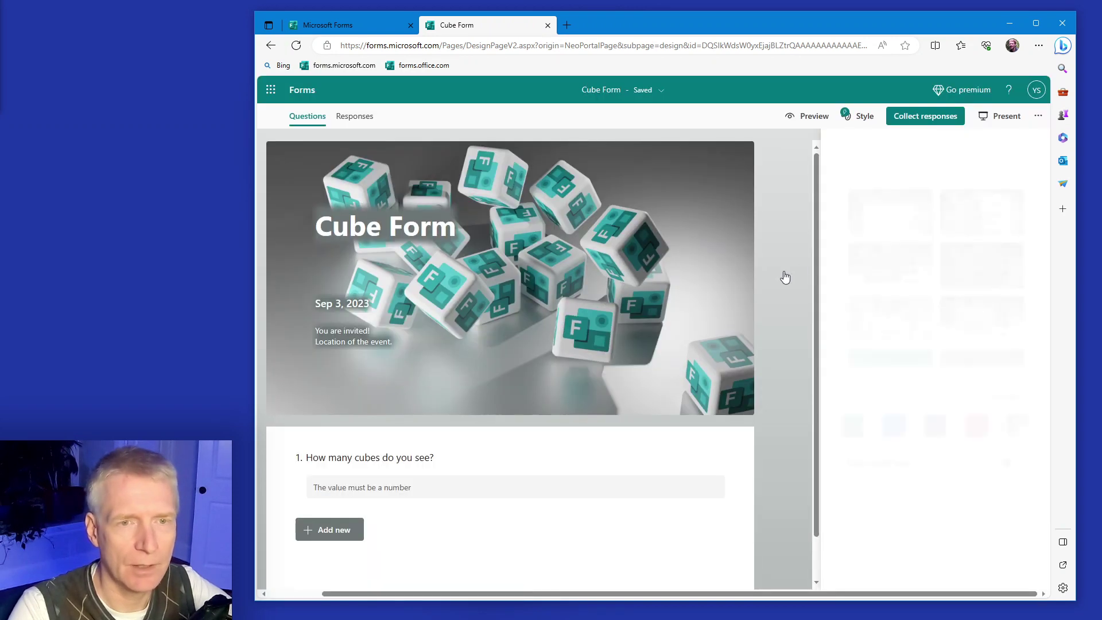
click(978, 224)
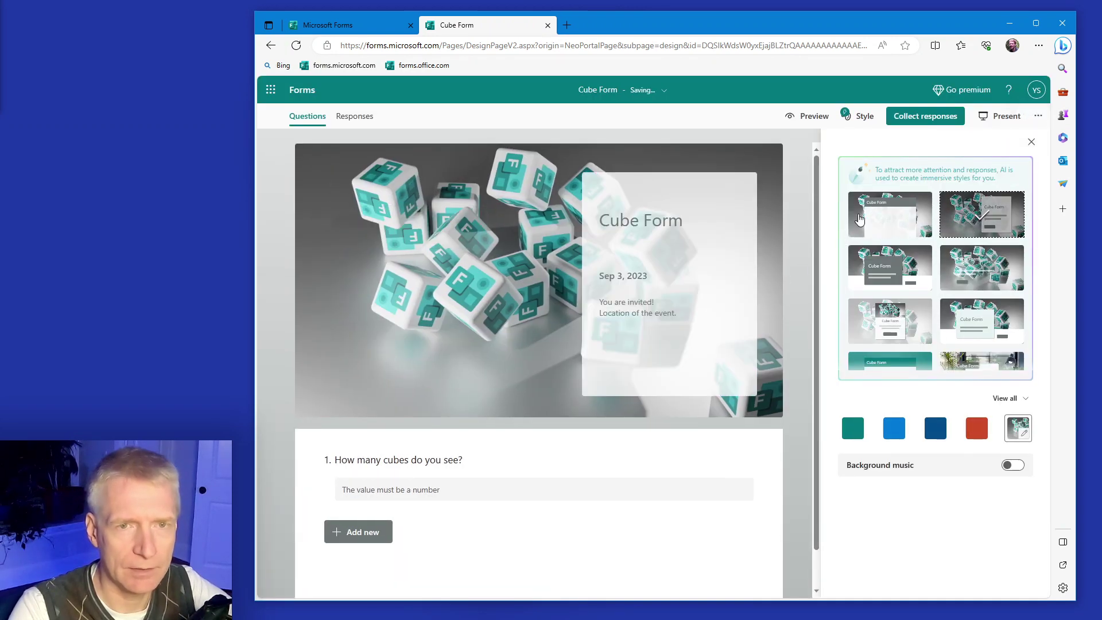
click(821, 117)
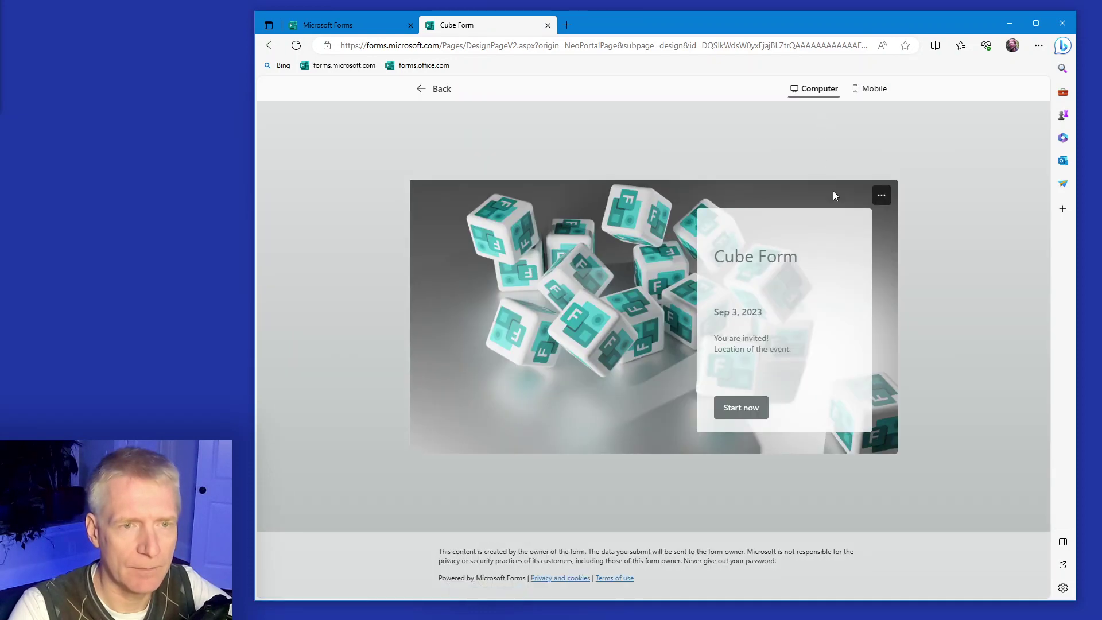
click(758, 414)
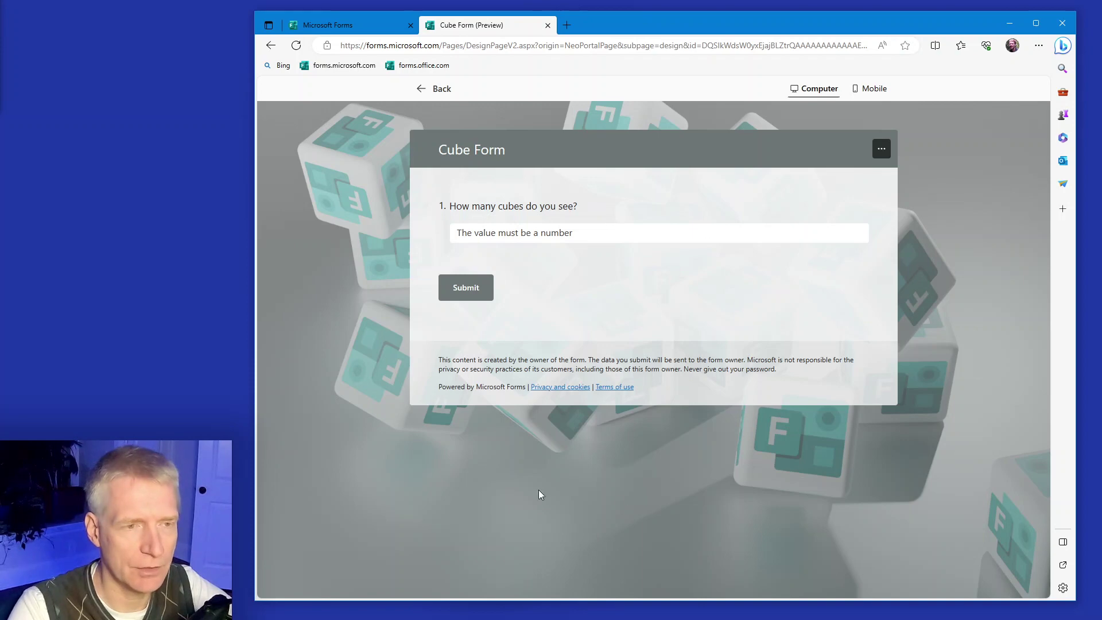
click(428, 89)
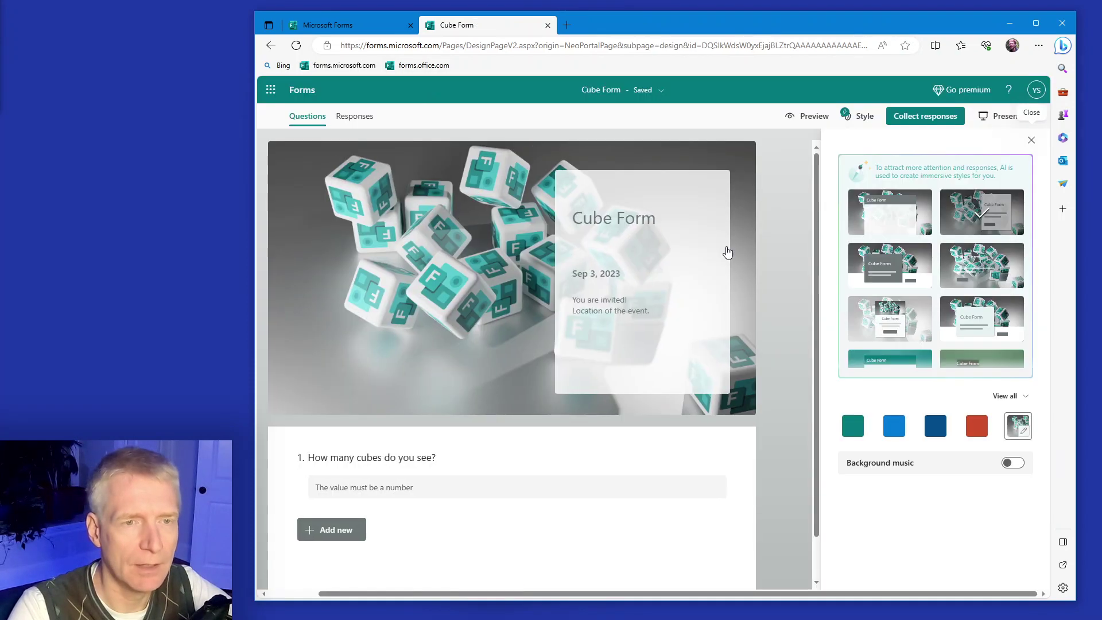
scroll(906, 335, down, 2)
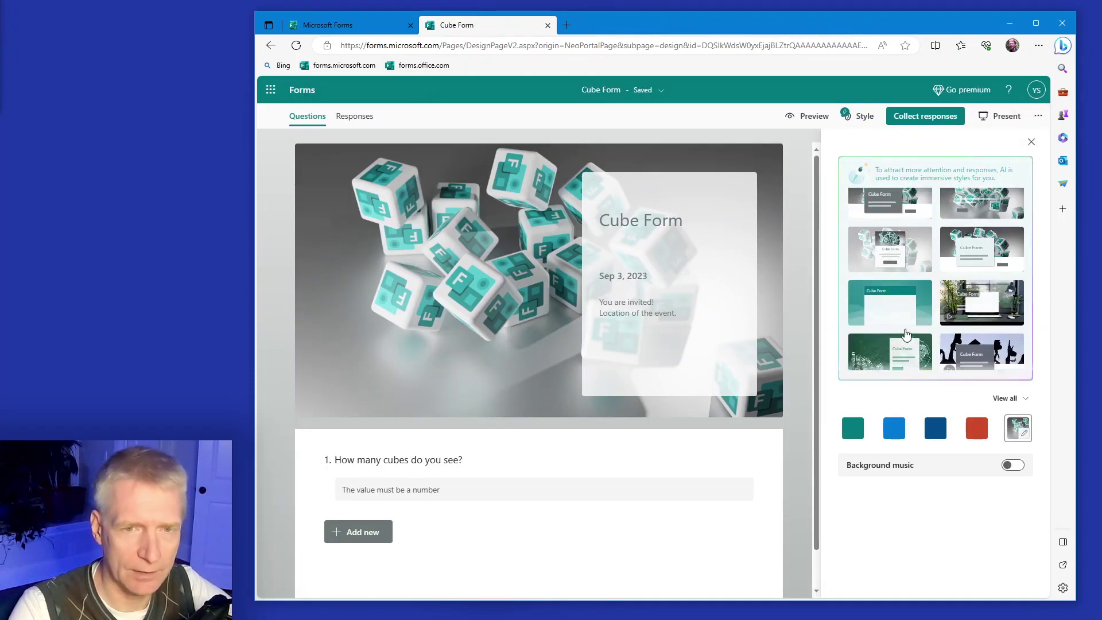
scroll(906, 335, up, 2)
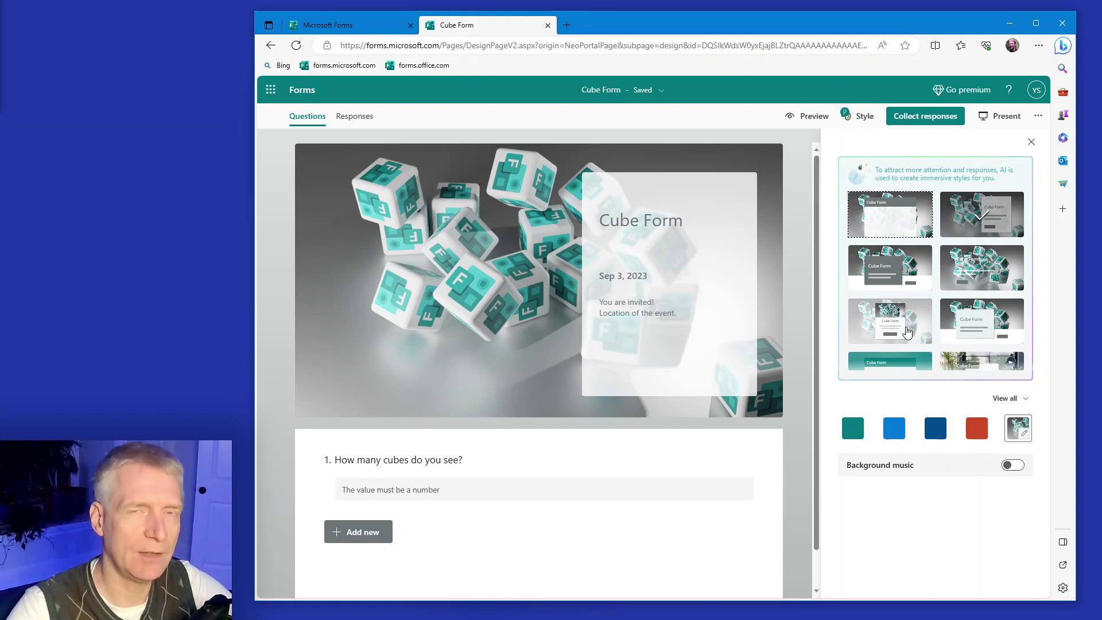